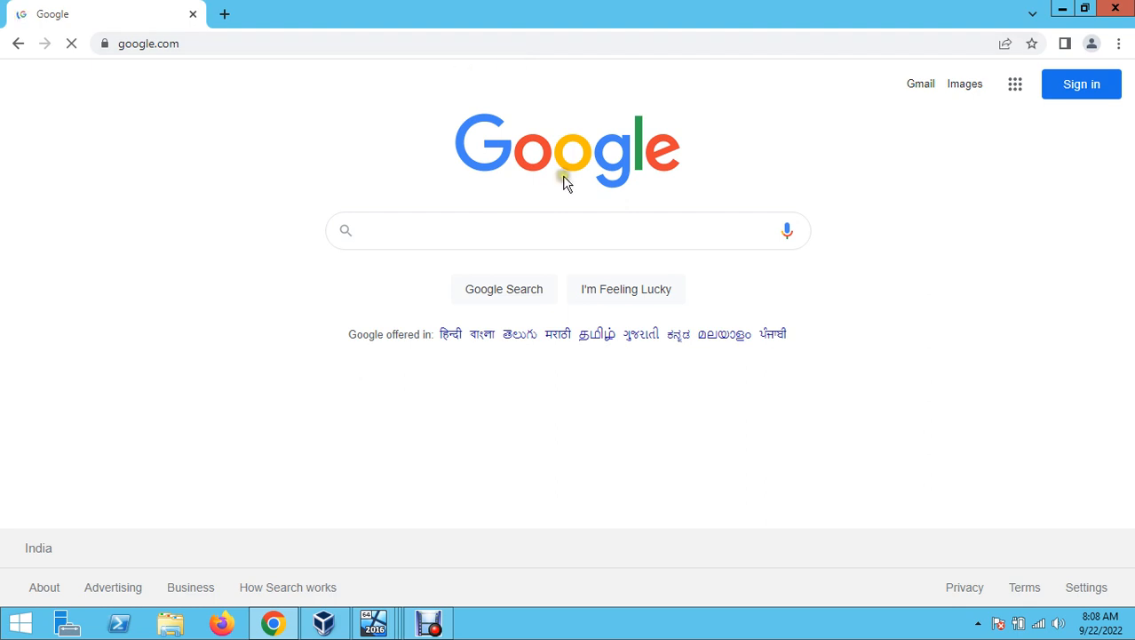
- Search Google for 'microsoft sql server management studio download' using the autocomplete suggestions
type("microso")
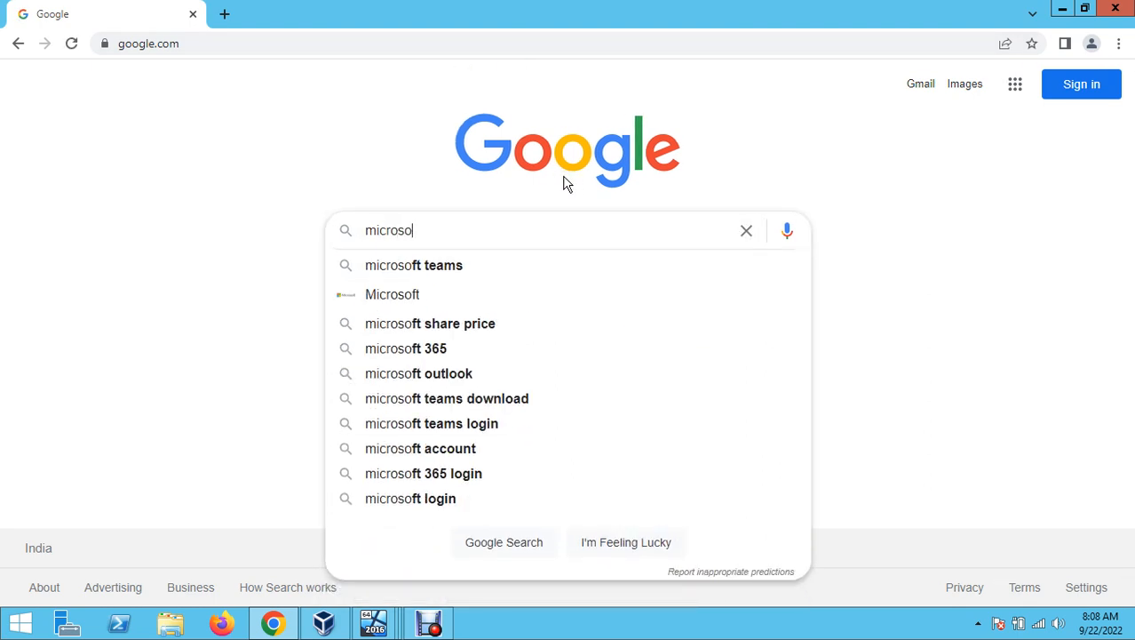
type("ft sql ")
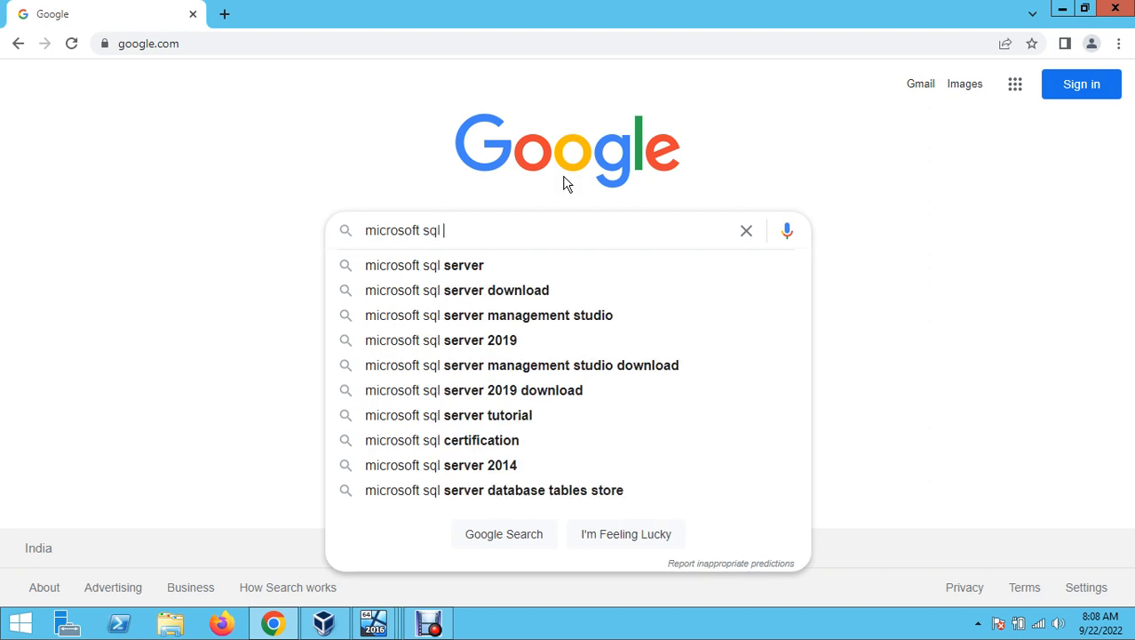
type("server")
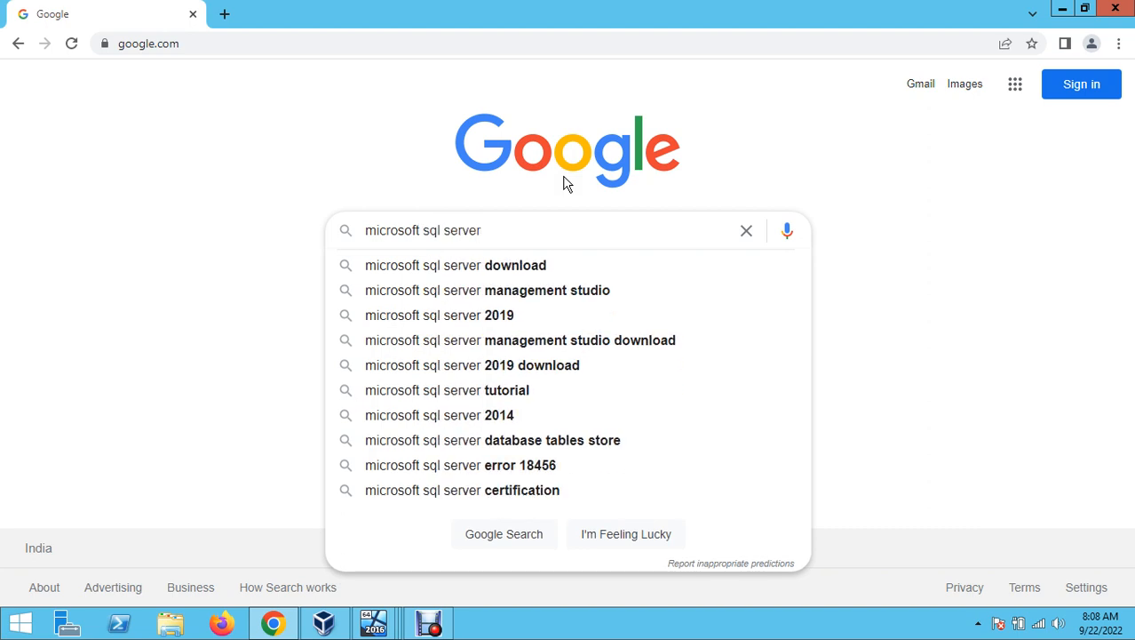
key("Down")
key("Down")
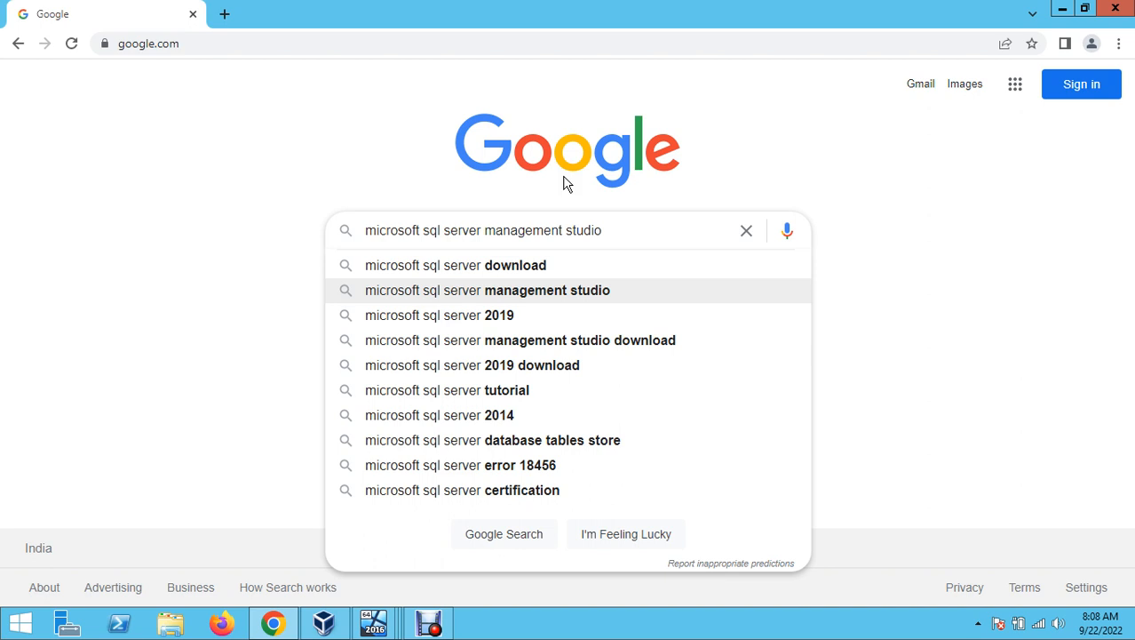
key("Down")
key("Return")
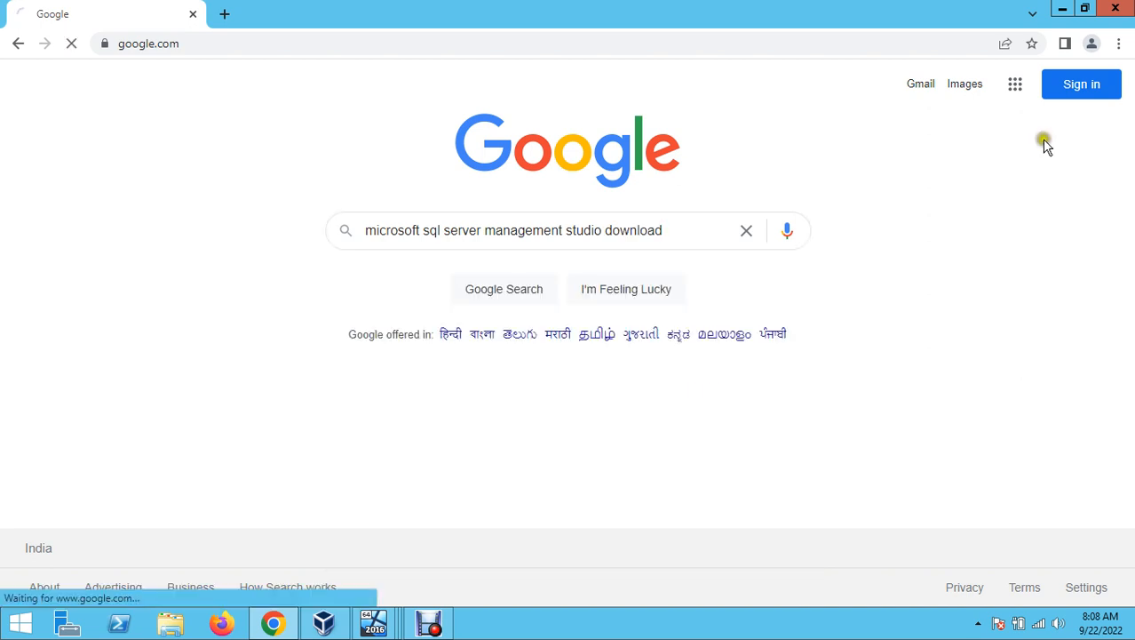
- Open the Microsoft Learn 'Download SQL Server Management Studio (SSMS)' result and scroll to the SSMS 18.12.1 download
left_click(255, 248)
left_click(235, 246)
left_click(224, 245)
left_click(393, 244)
left_click(392, 245)
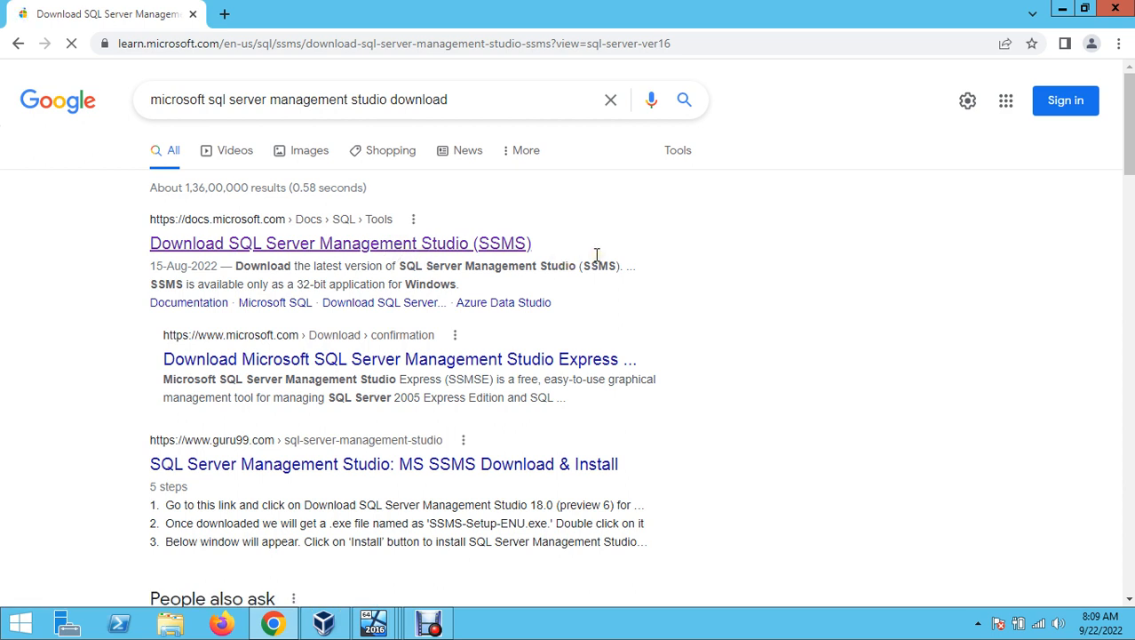
scroll(527, 500, "down", 2)
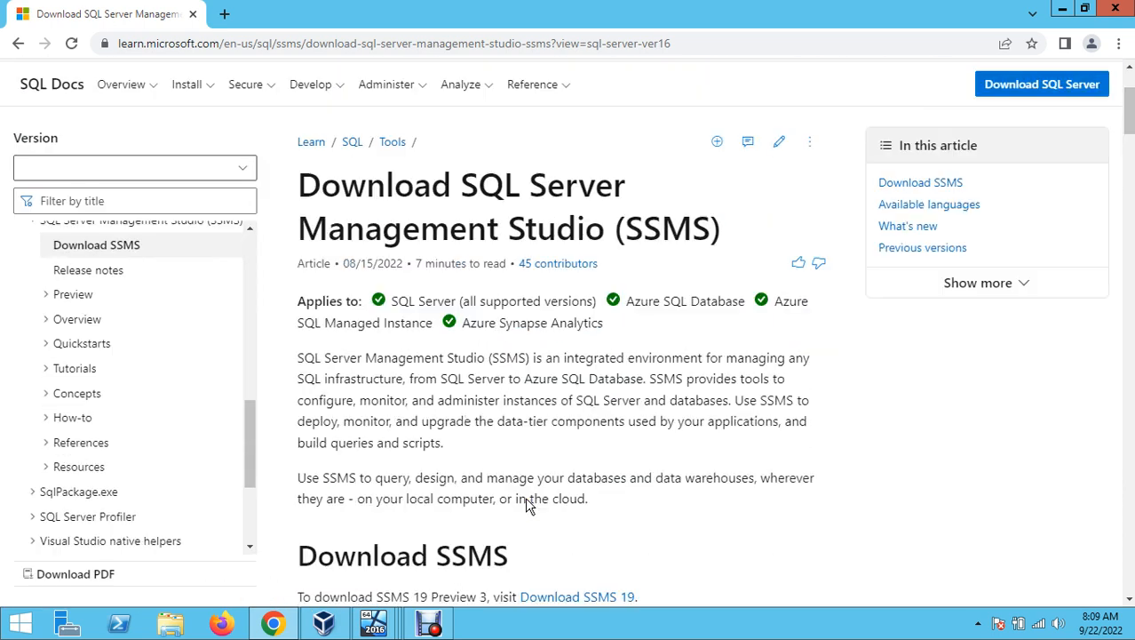
scroll(525, 499, "down", 2)
scroll(527, 501, "down", 1)
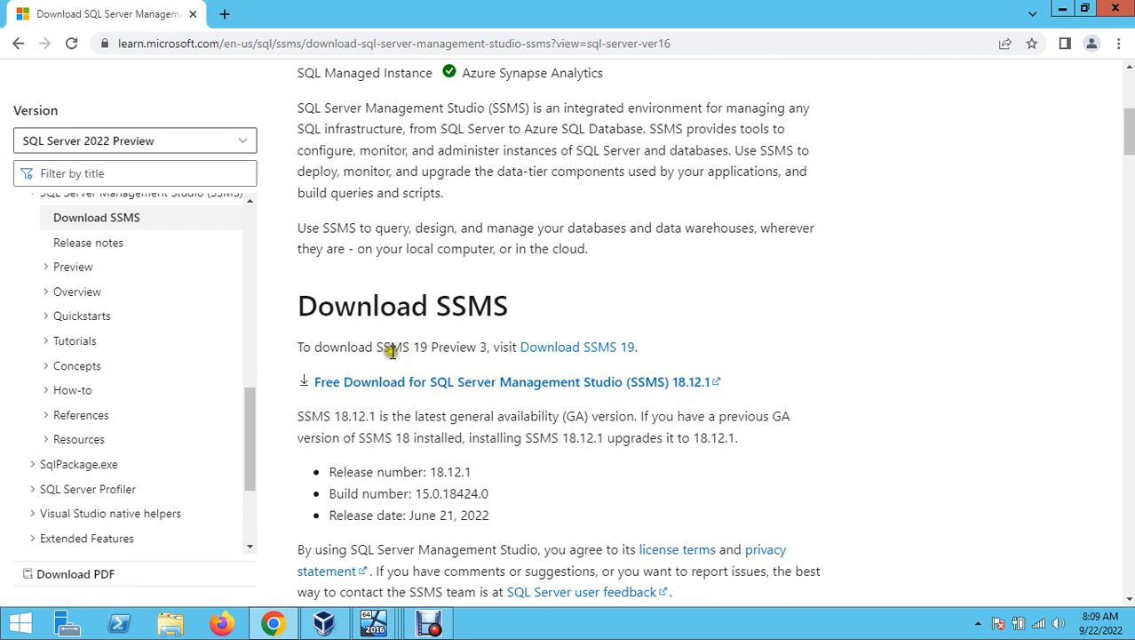
left_click_drag(412, 347, 496, 352)
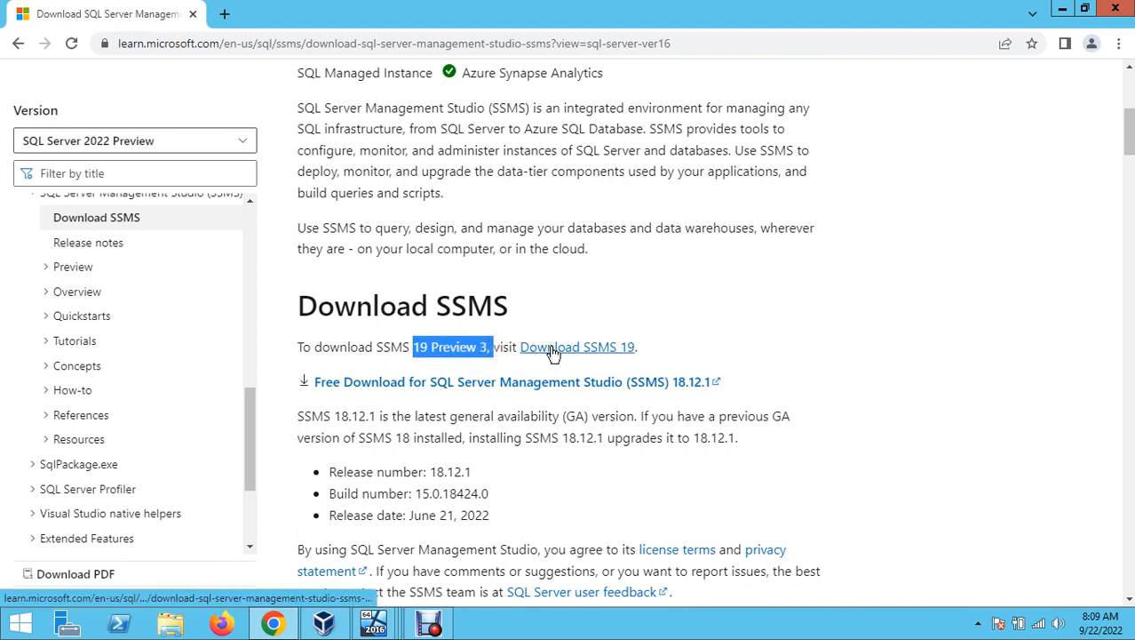
left_click(761, 318)
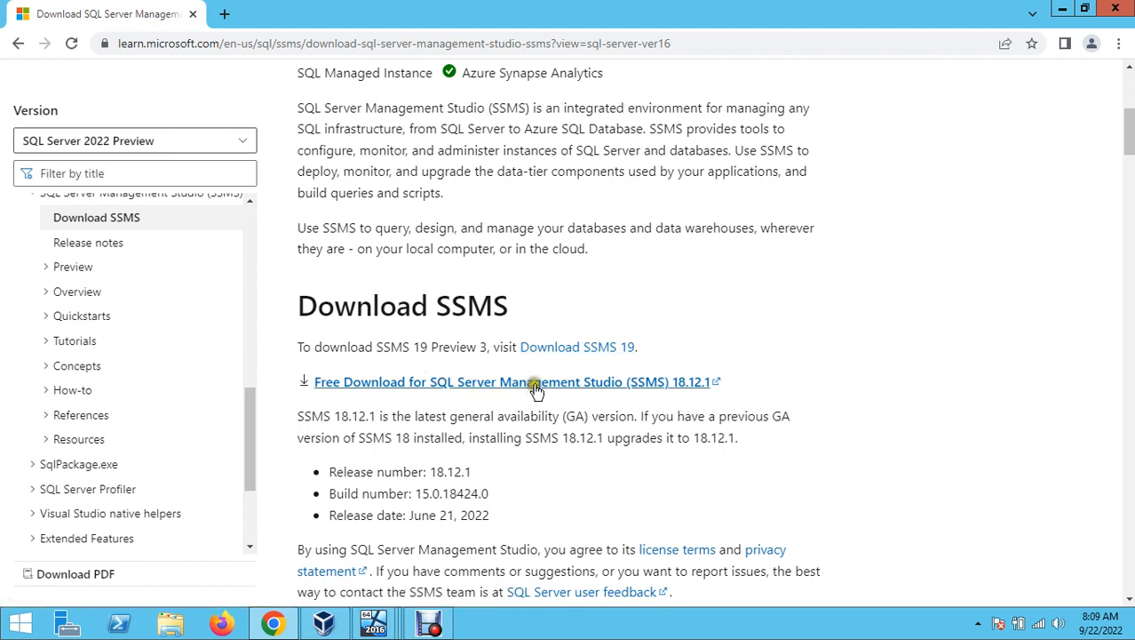
- Download SSMS-Setup-ENU.exe (SSMS 18.12.1) and remove the old SQLServer2016-SSEI-Eval.exe entry from Chrome's downloads
left_click(518, 391)
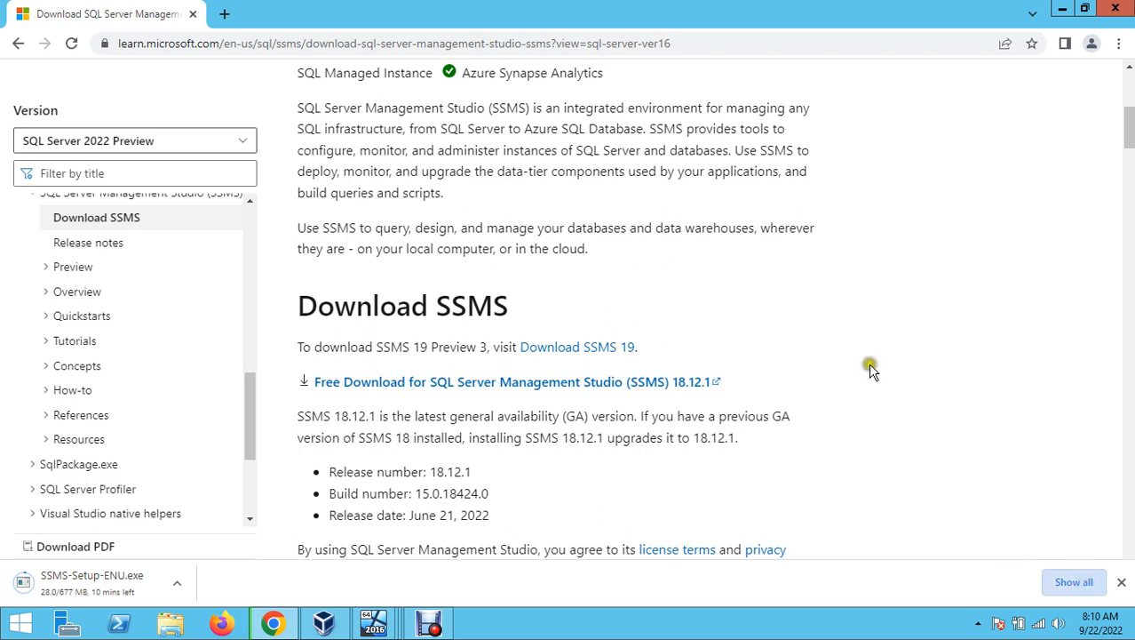
key("ctrl+j")
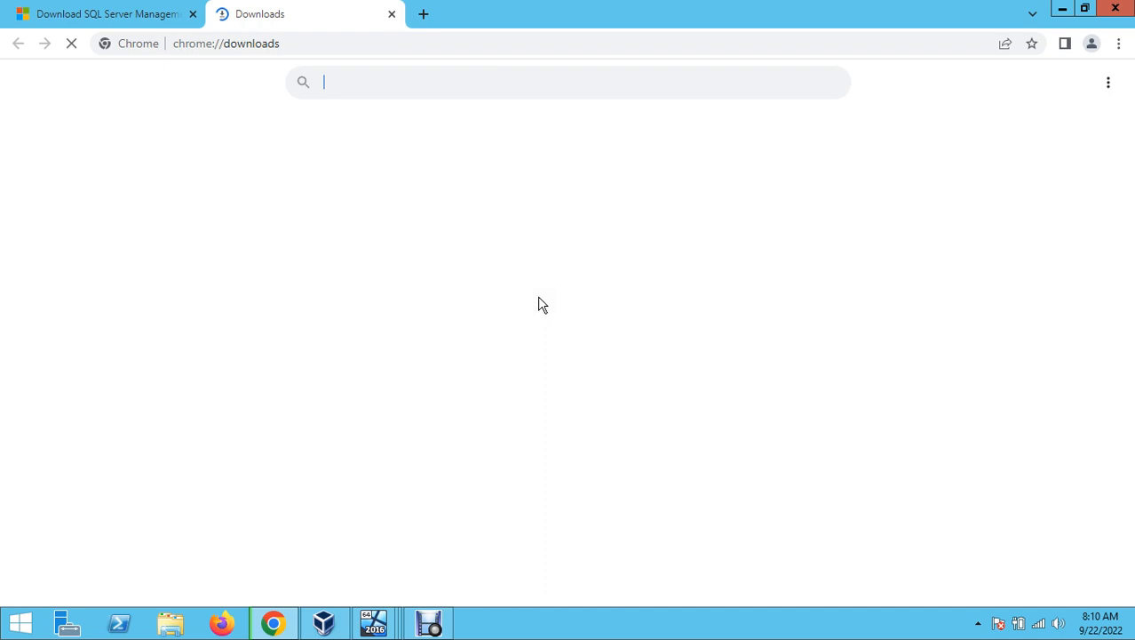
left_click(829, 339)
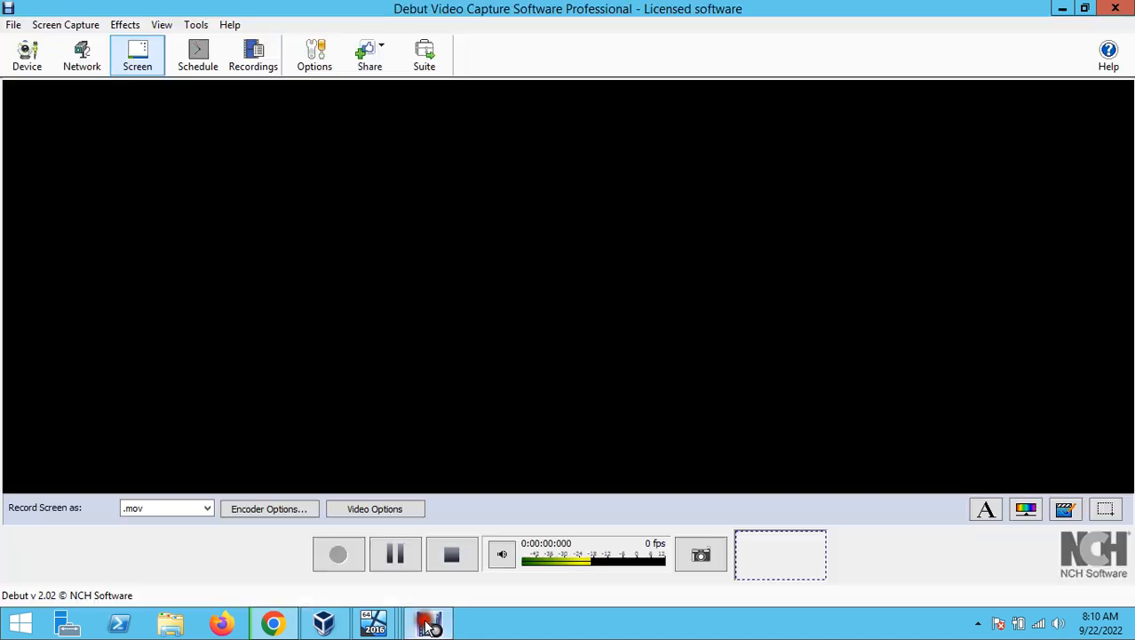
left_click(337, 556)
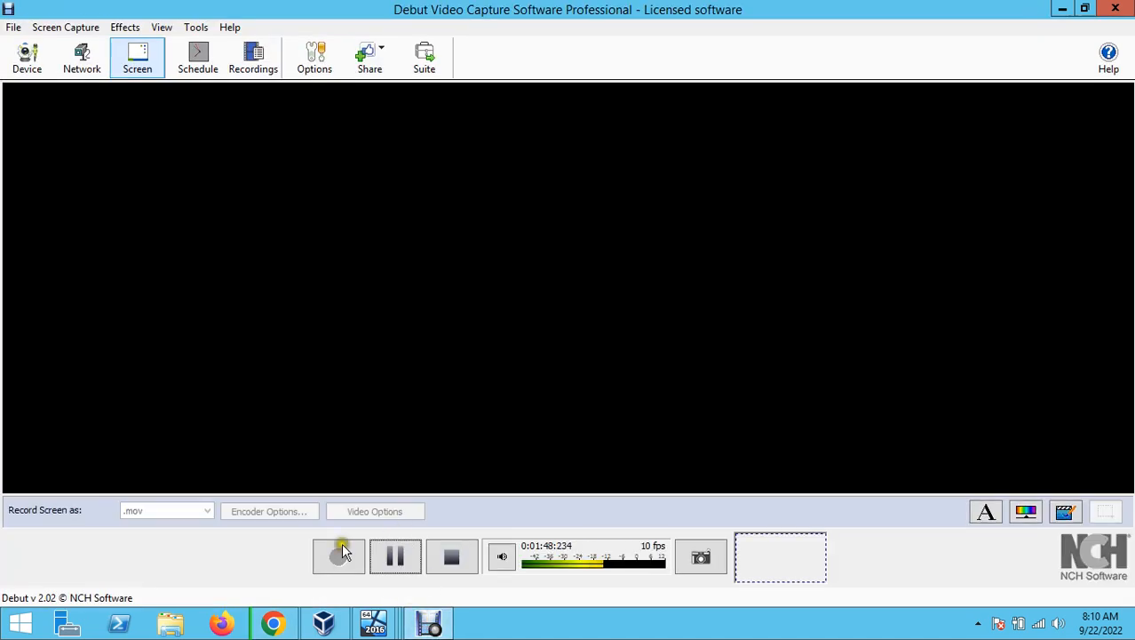
left_click(1061, 9)
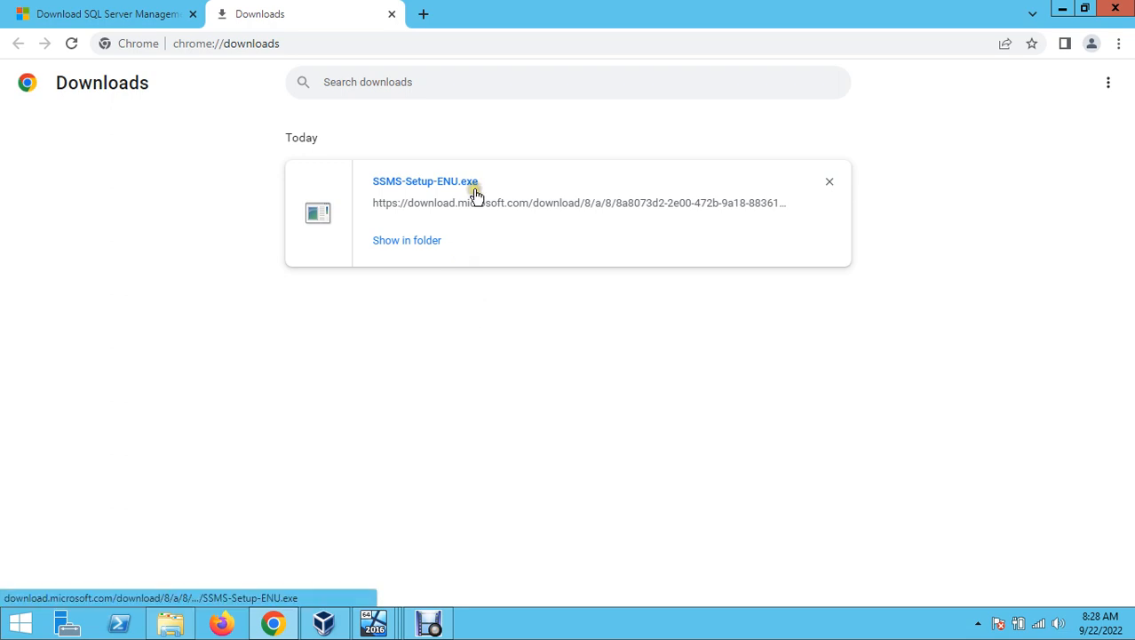
- Copy SSMS-Setup-ENU from the Downloads folder and paste it into D:\SQLServer2016
left_click(400, 243)
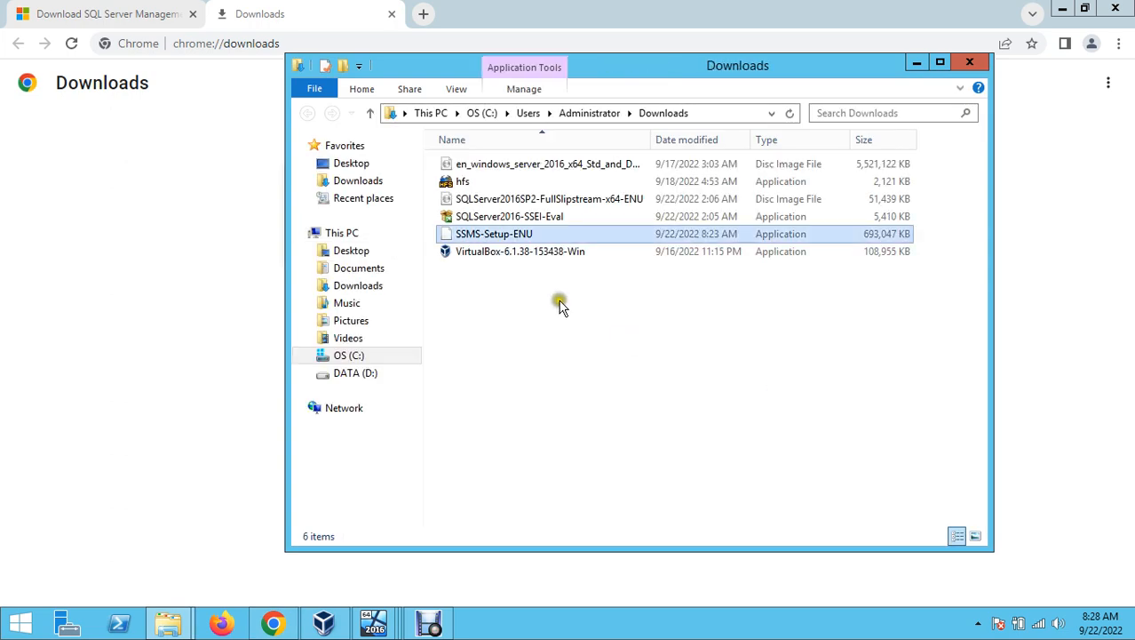
double_click(515, 233)
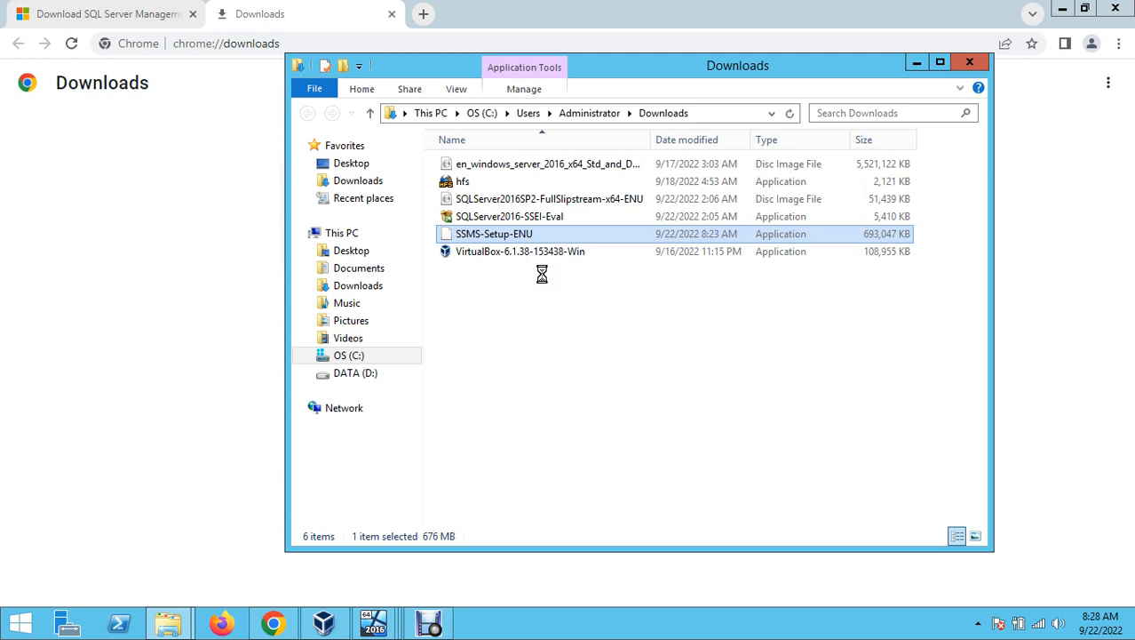
key("shift+F10")
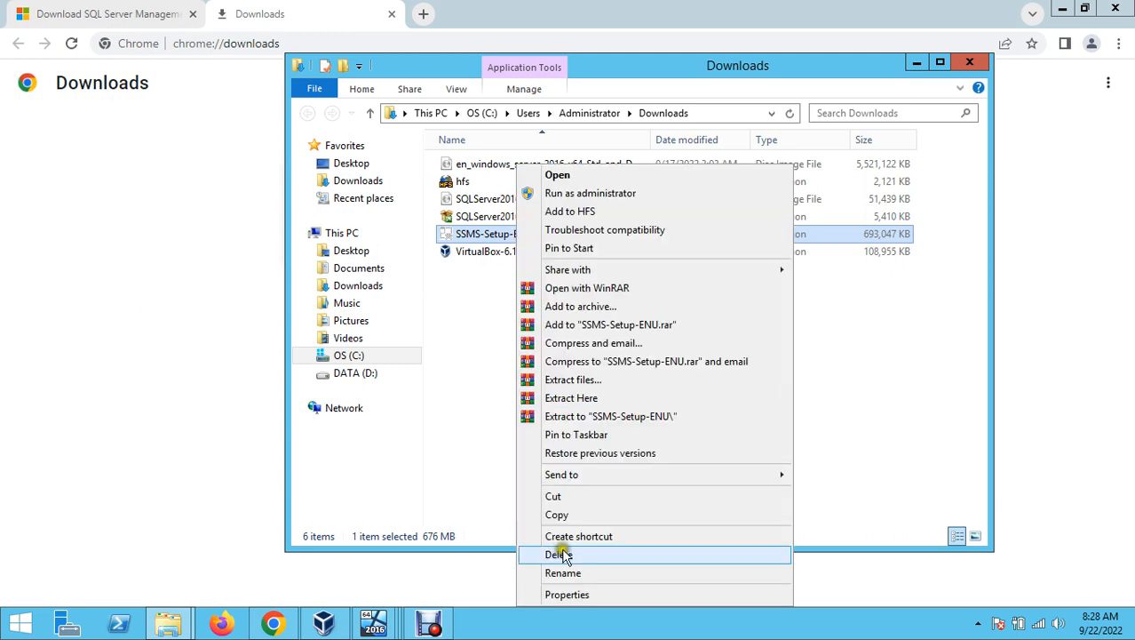
left_click(556, 515)
left_click(355, 373)
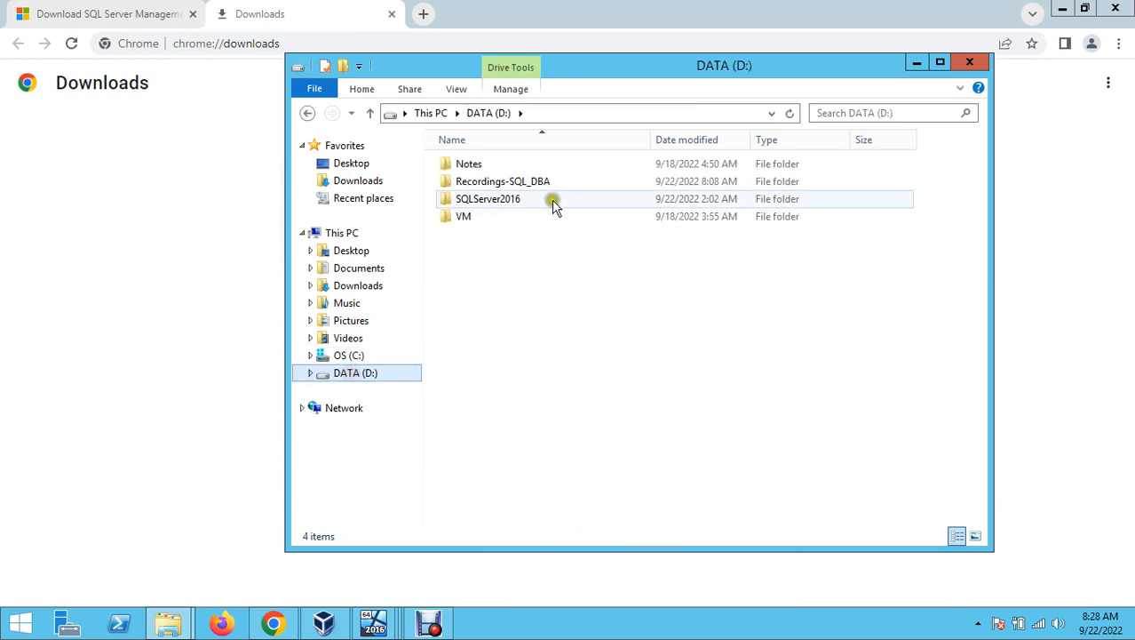
double_click(496, 203)
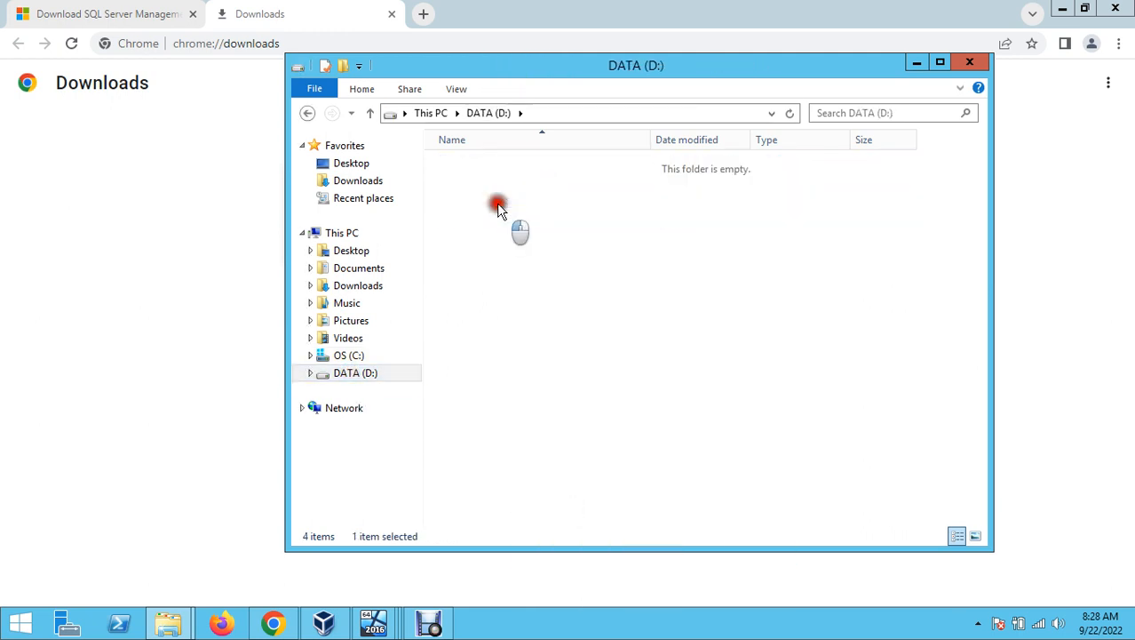
left_click(597, 352)
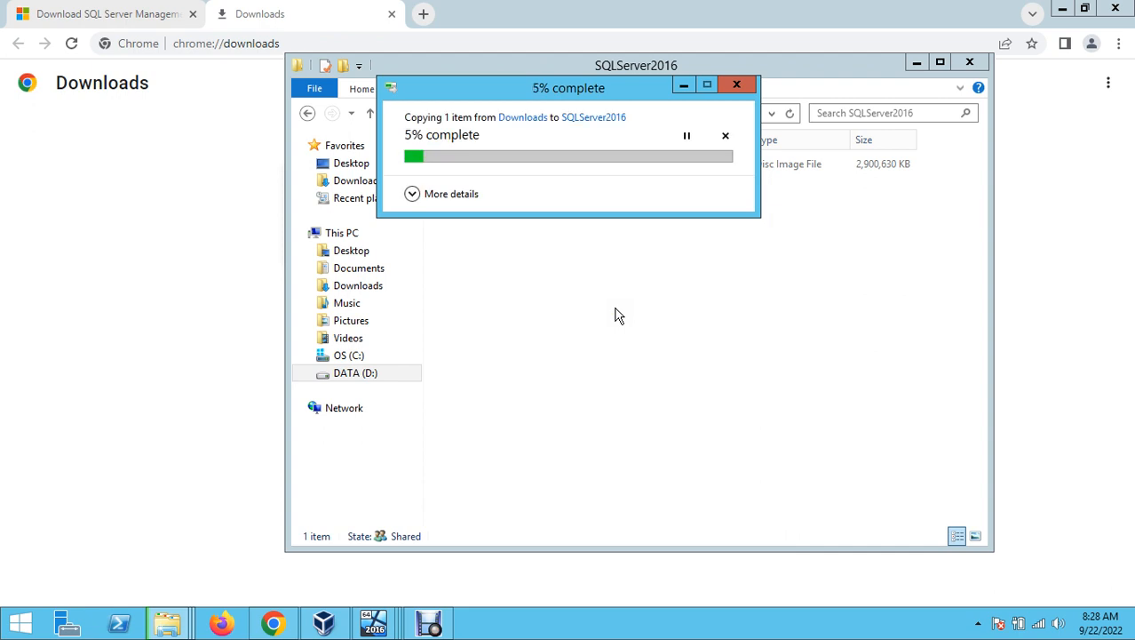
left_click(387, 627)
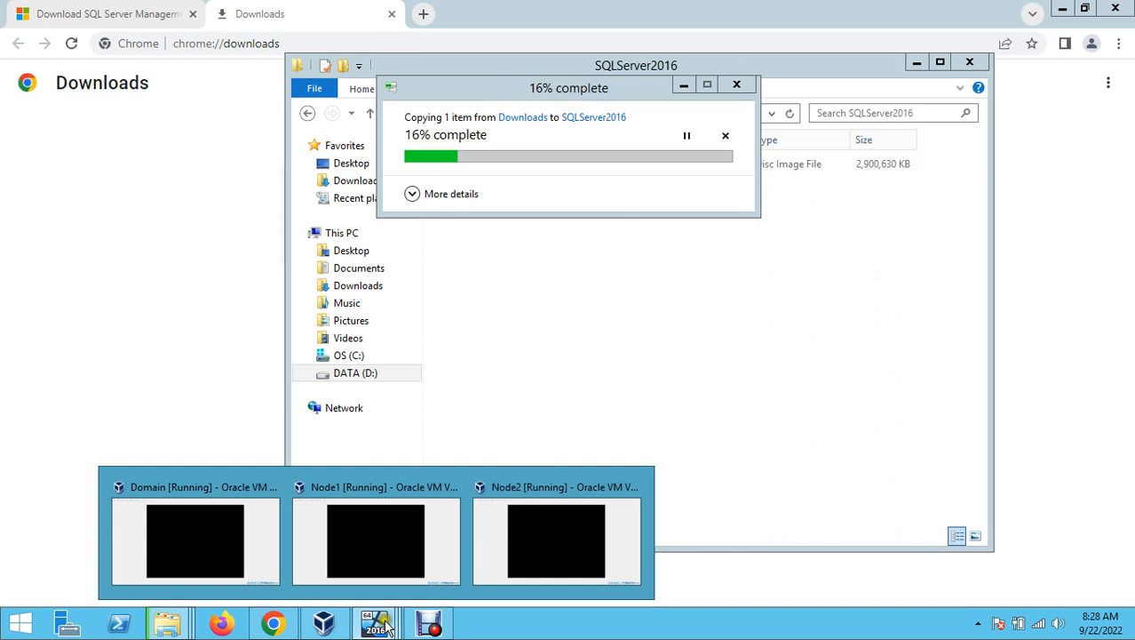
- Sign in to the Domain VM via Insert Ctrl-Alt-Del and the account password
left_click(184, 528)
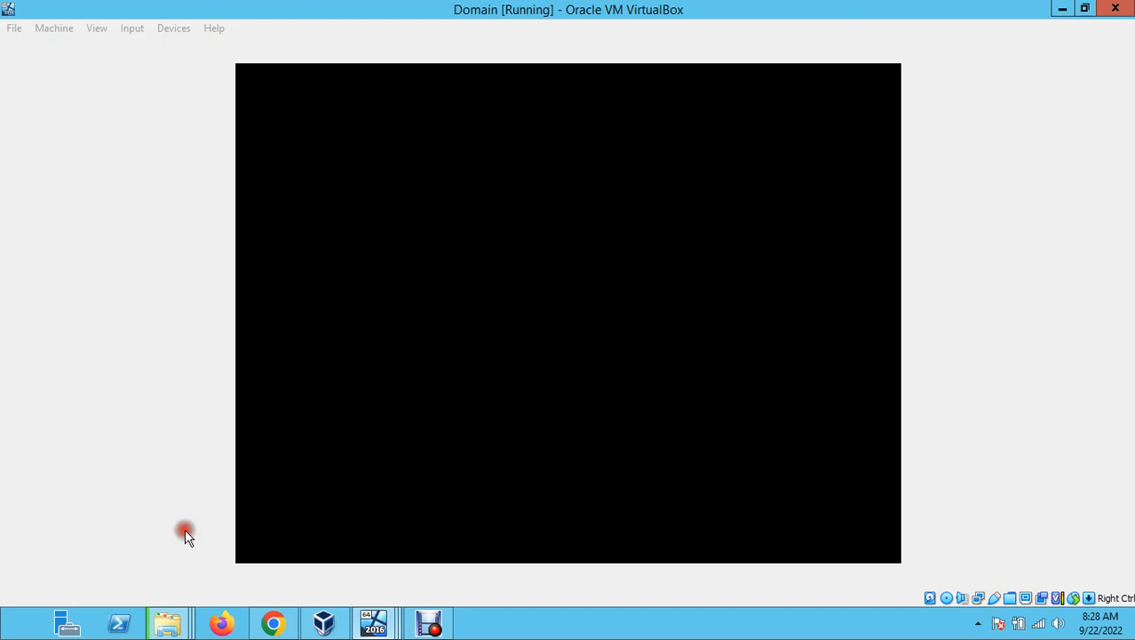
left_click(126, 32)
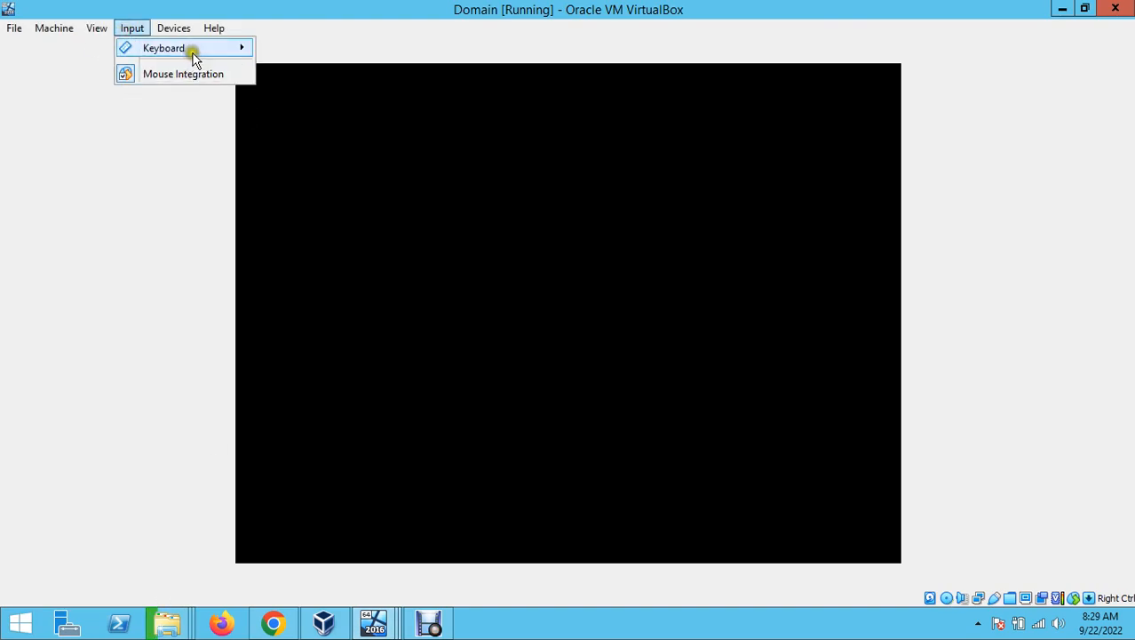
mouse_move(193, 51)
left_click(317, 95)
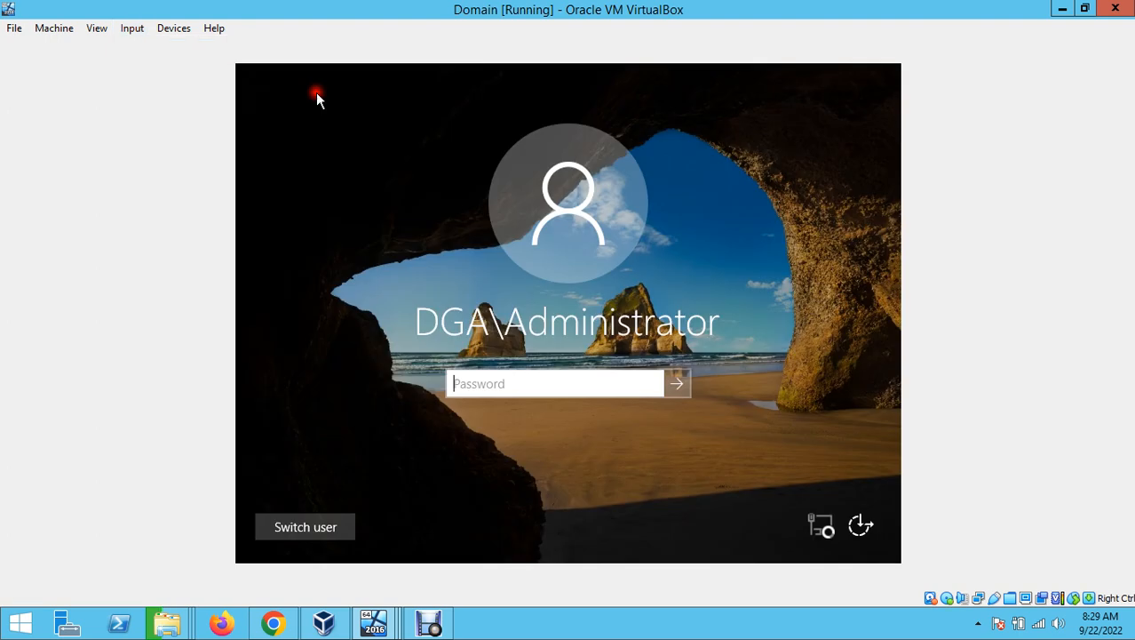
type("••••")
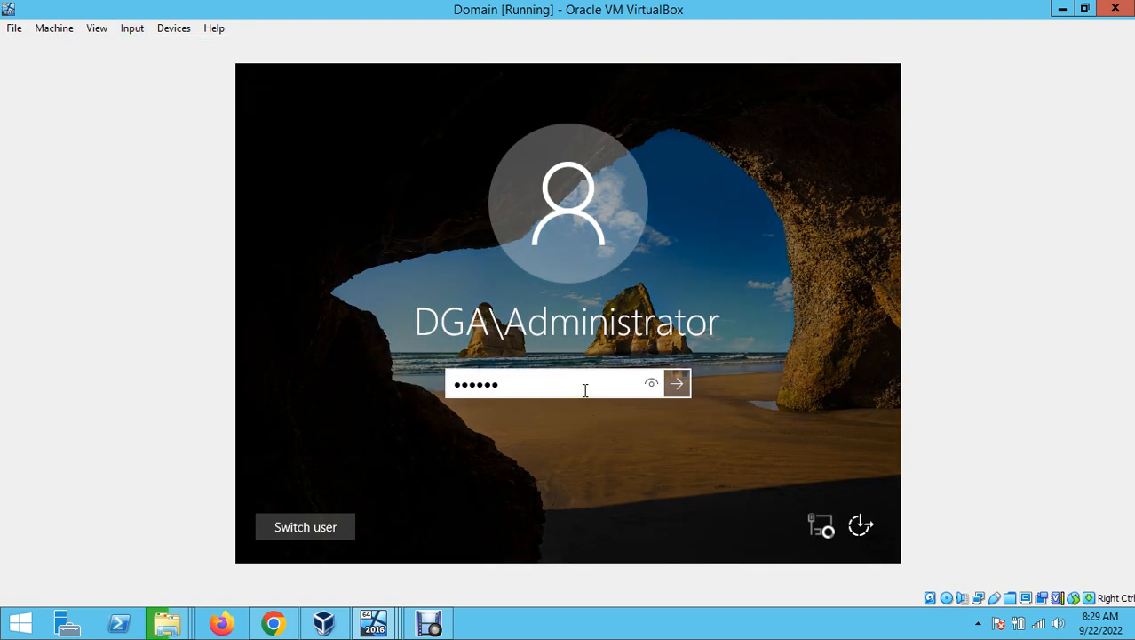
type("•••••••")
key("Return")
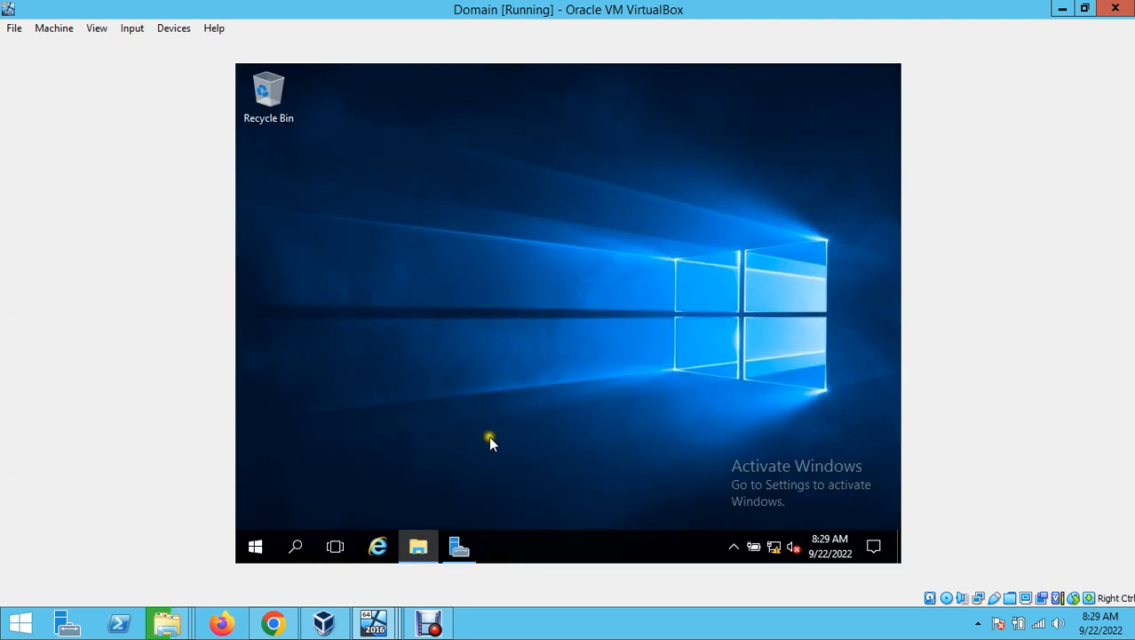
- In the Domain VM's File Explorer, open the SQLServer2016 (Z:) drive and select SSMS-Setup-ENU
left_click(419, 545)
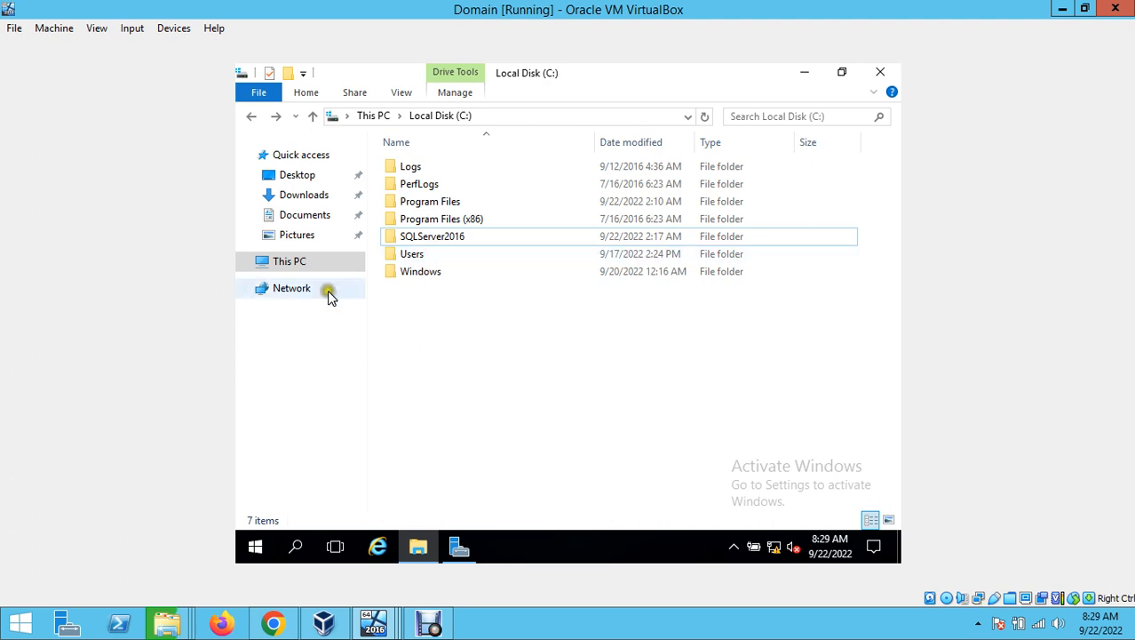
left_click(286, 258)
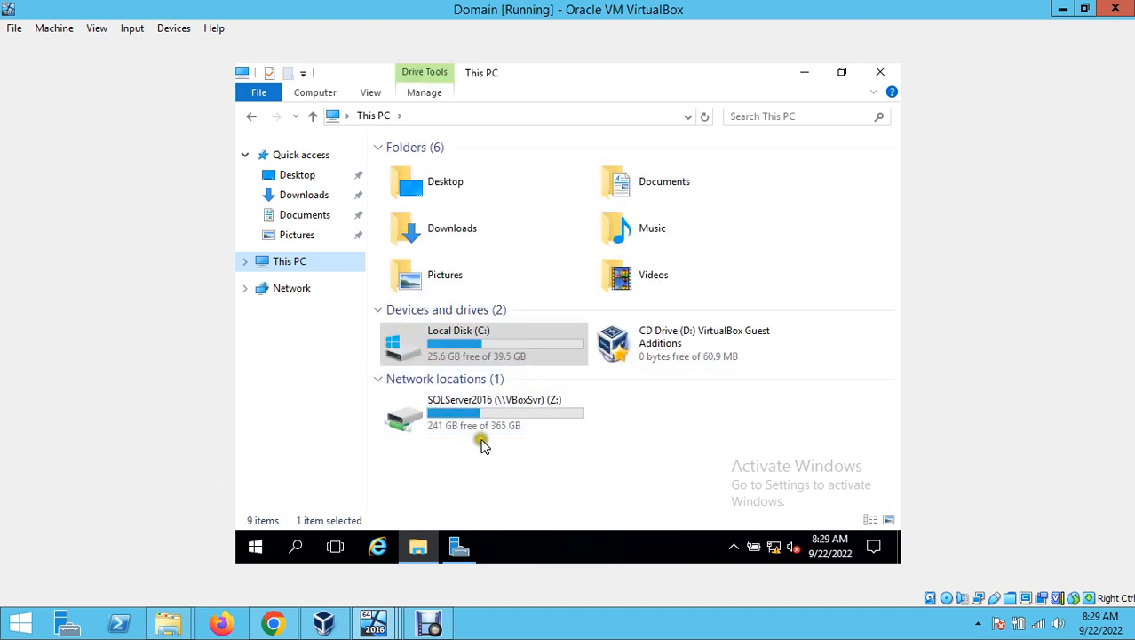
double_click(475, 399)
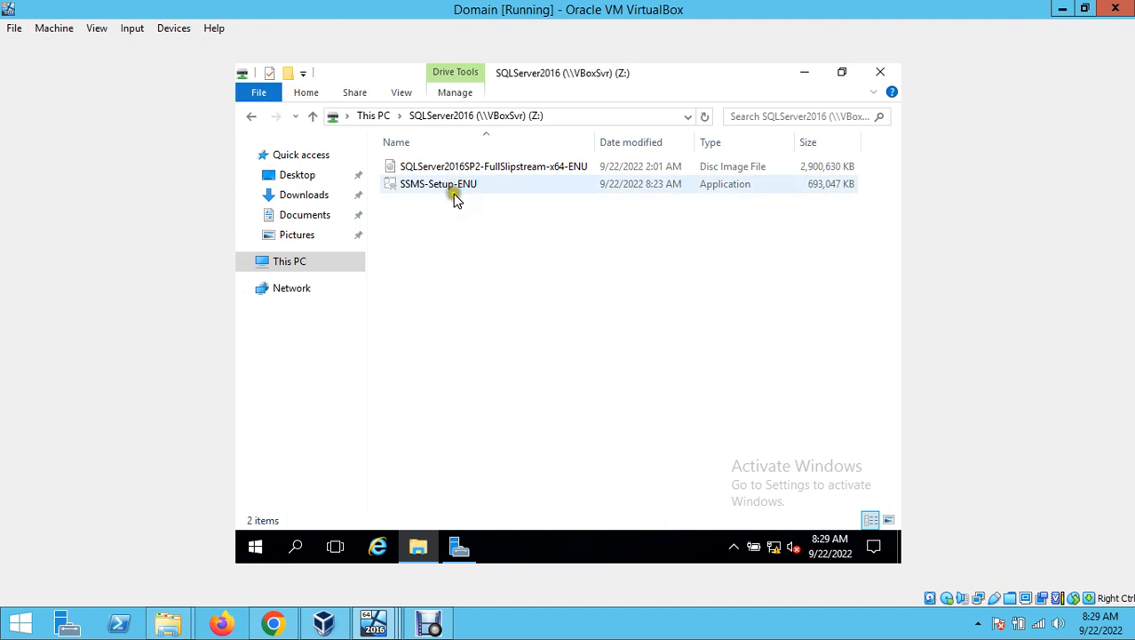
left_click(455, 189)
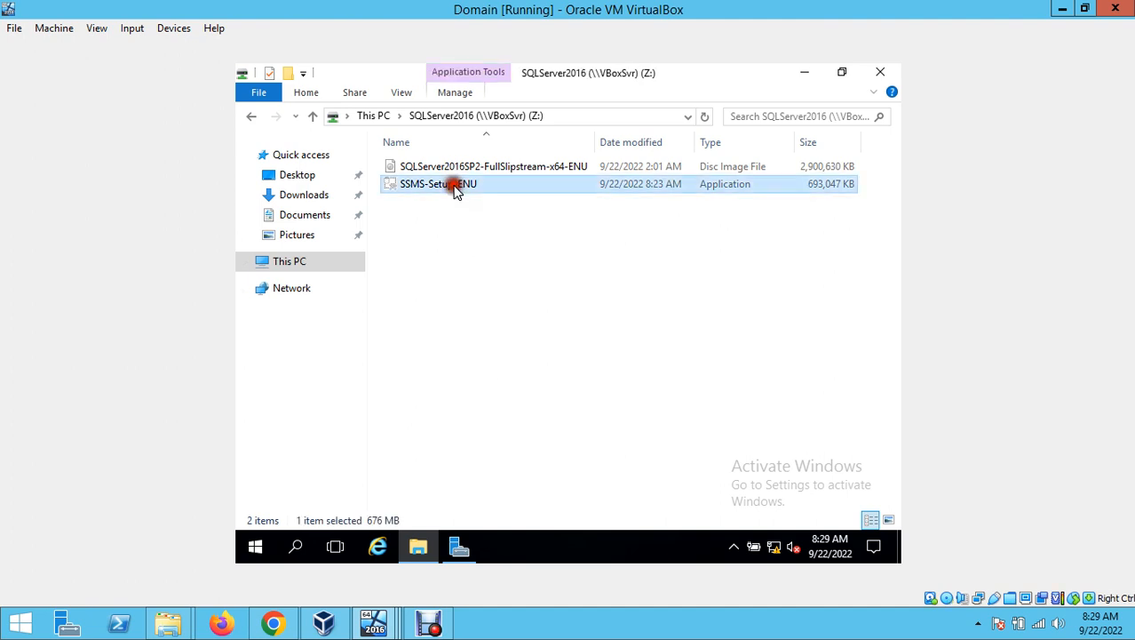
- Minimize the Domain VM to check the host, then bring the Domain VM back
left_click(1062, 11)
left_click(648, 333)
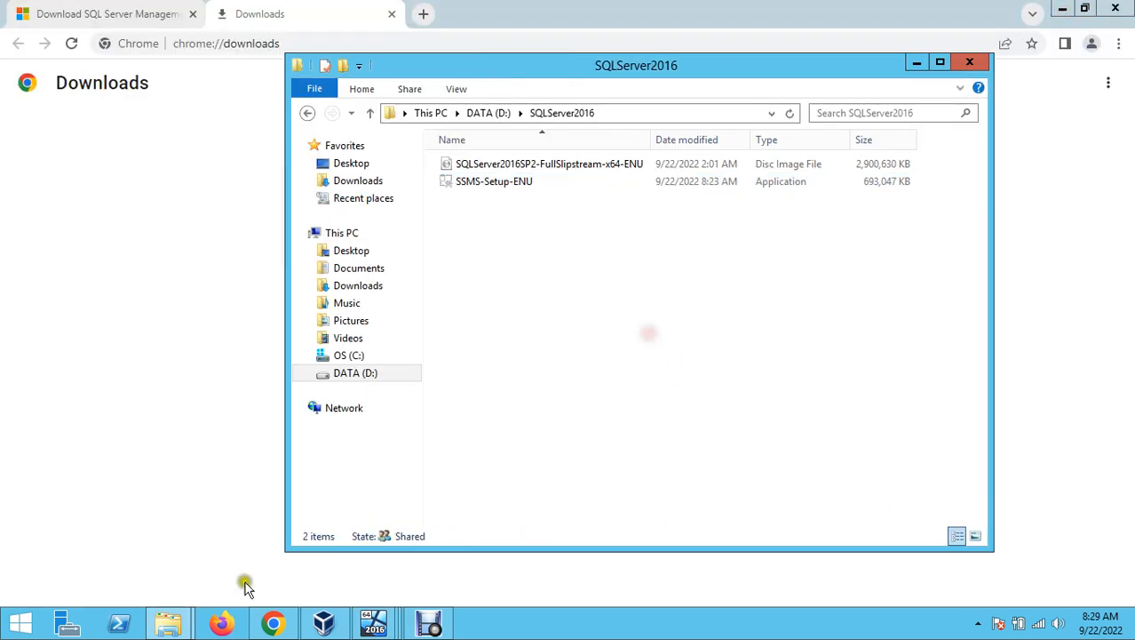
left_click(168, 622)
left_click(672, 424)
left_click(373, 622)
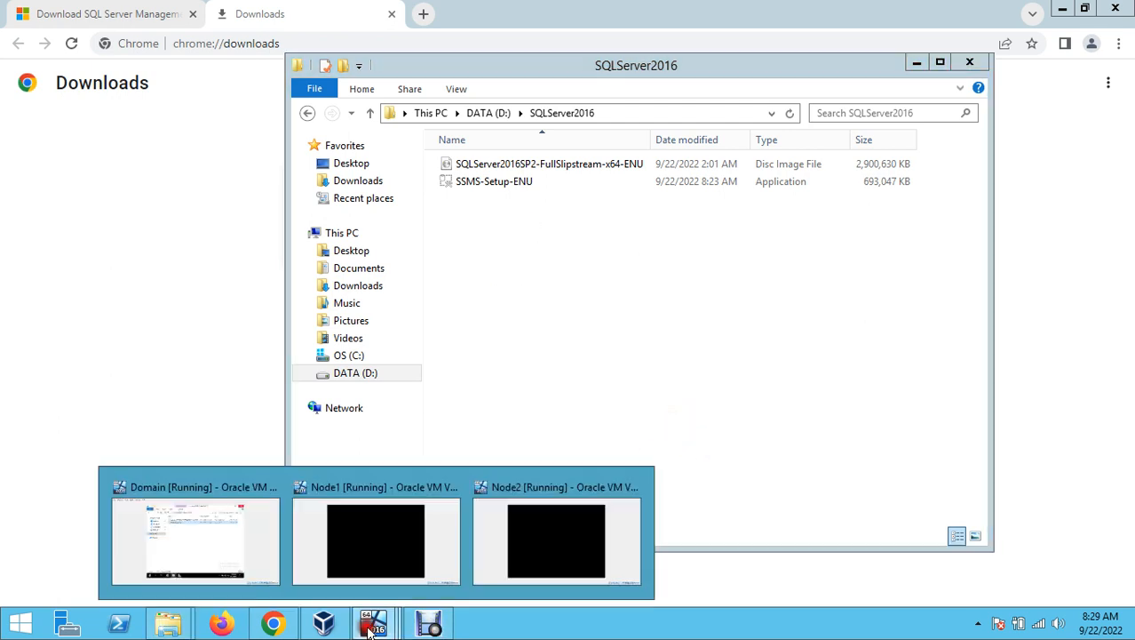
left_click(249, 512)
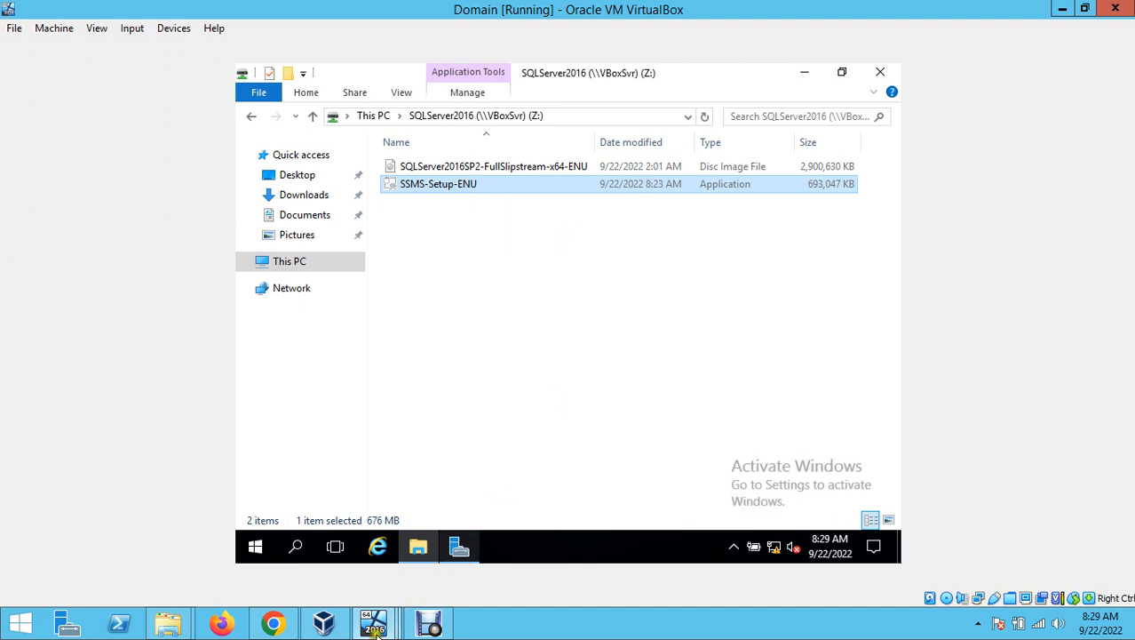
- Sign in to Node1 via Insert Ctrl-Alt-Del and the account password
mouse_move(374, 621)
left_click(404, 537)
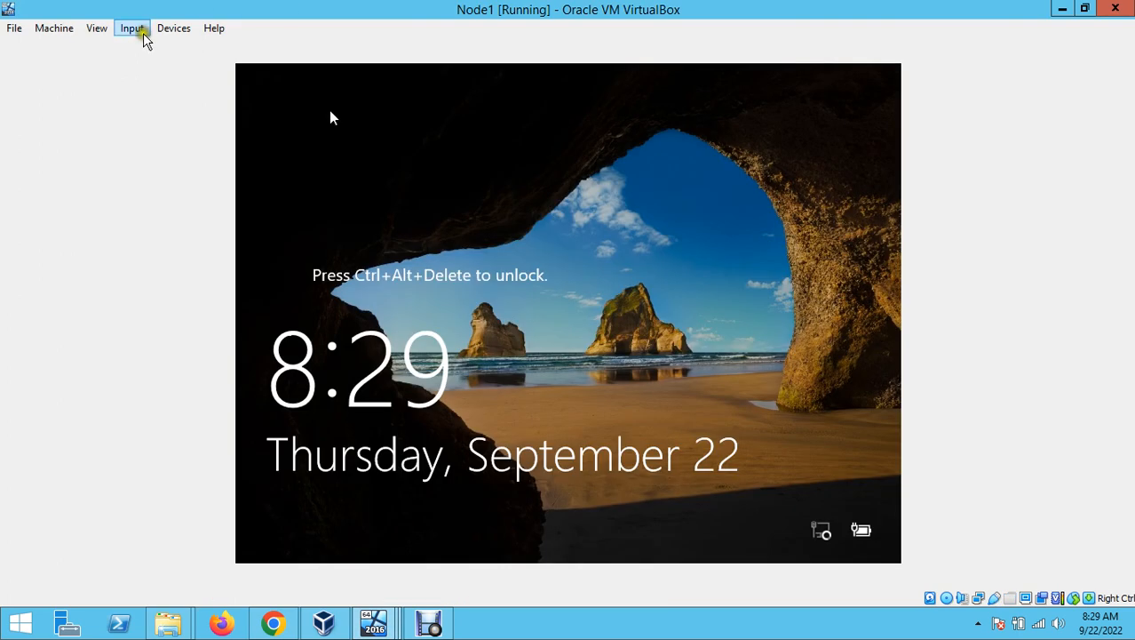
left_click(133, 28)
left_click(173, 48)
left_click(337, 92)
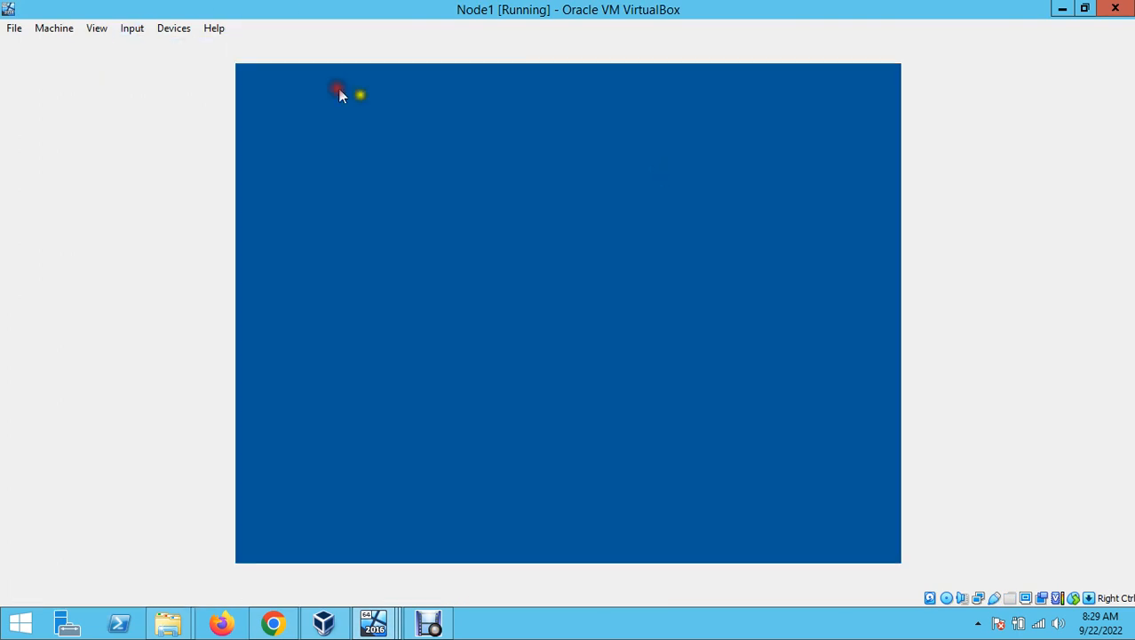
type("P")
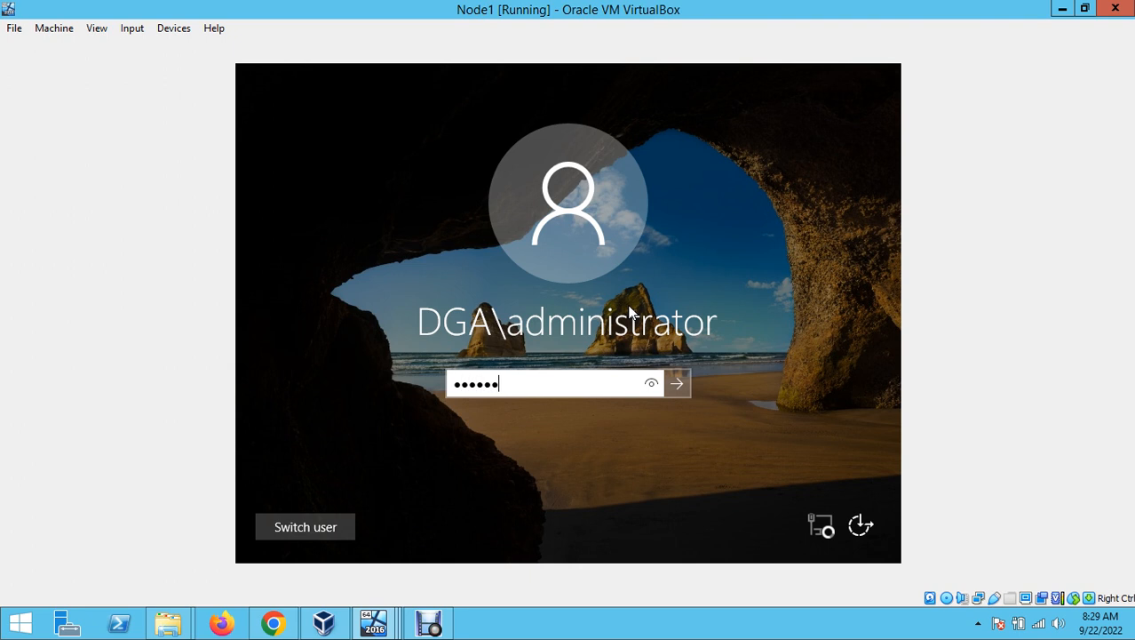
key("Return")
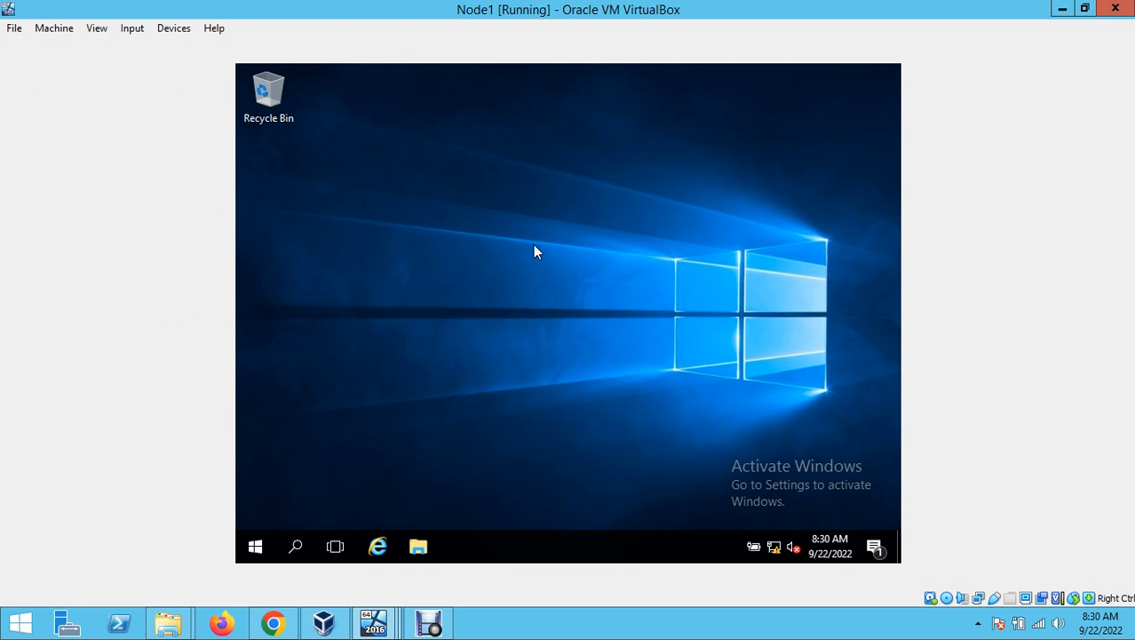
- On Node1, browse to \\domain, open the SQLServer2016 share and refresh its listing
key("super+e")
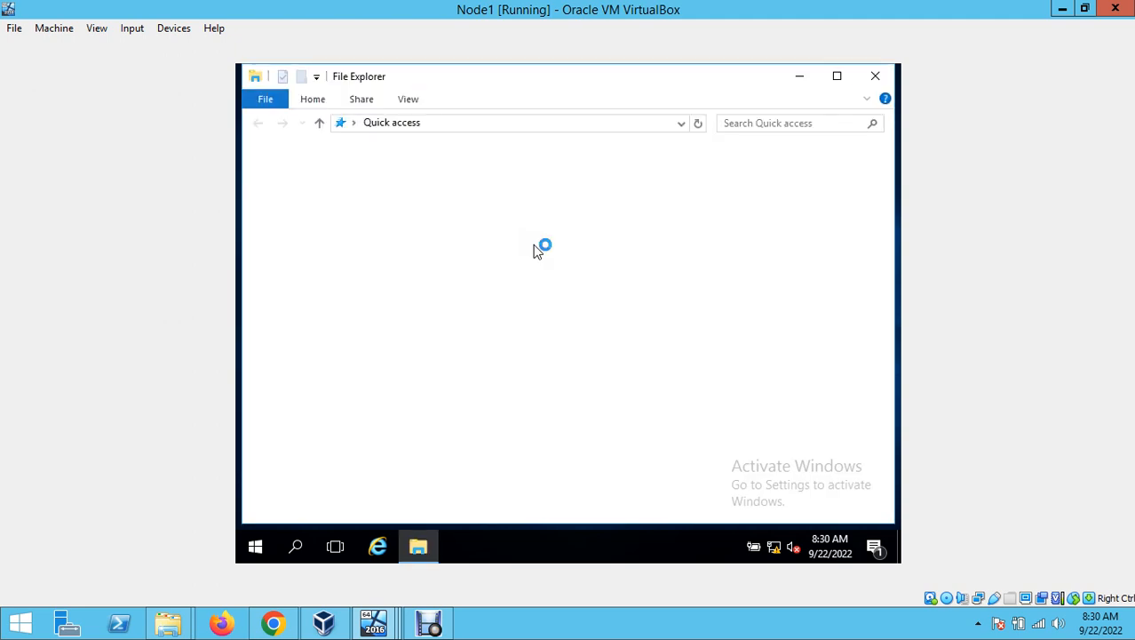
left_click(491, 123)
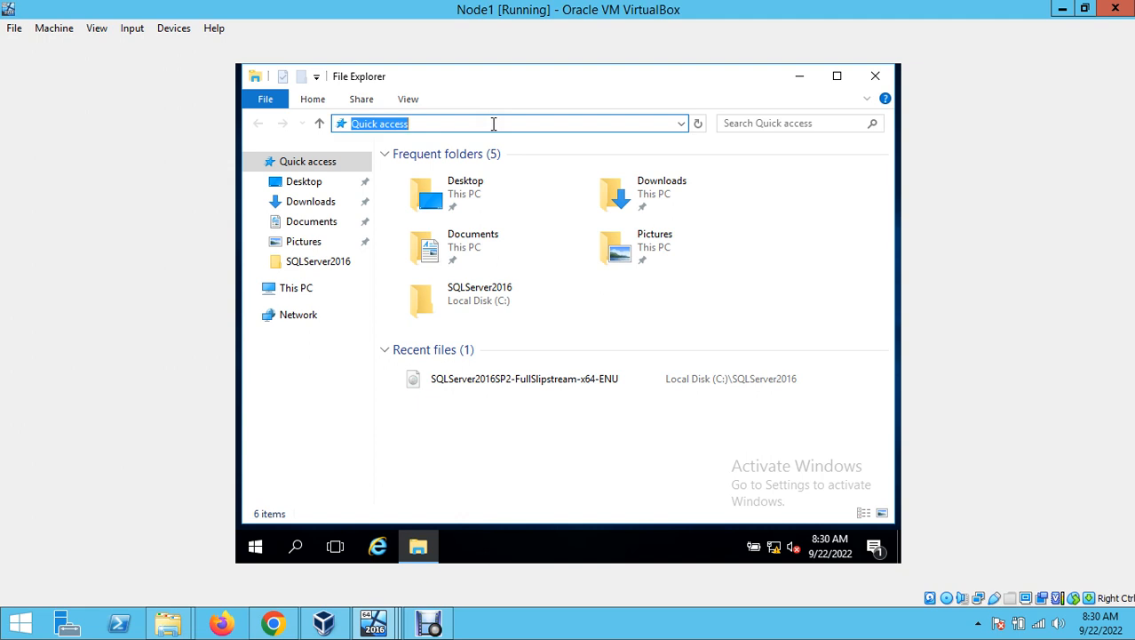
type("\\\\dc")
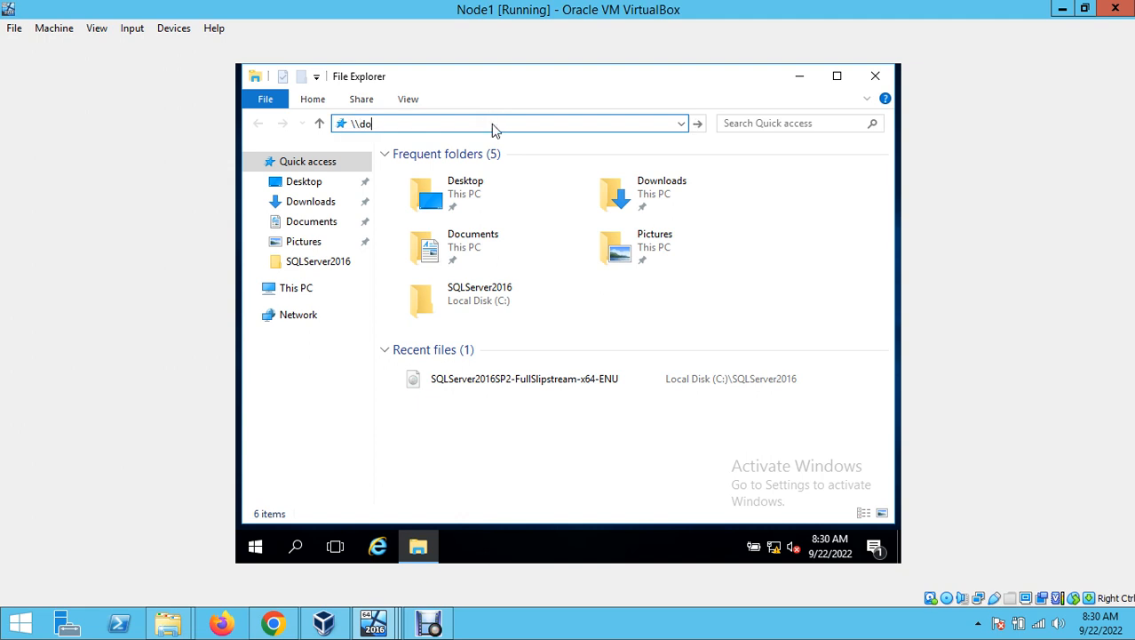
type("domain")
key("Return")
double_click(690, 167)
right_click(560, 263)
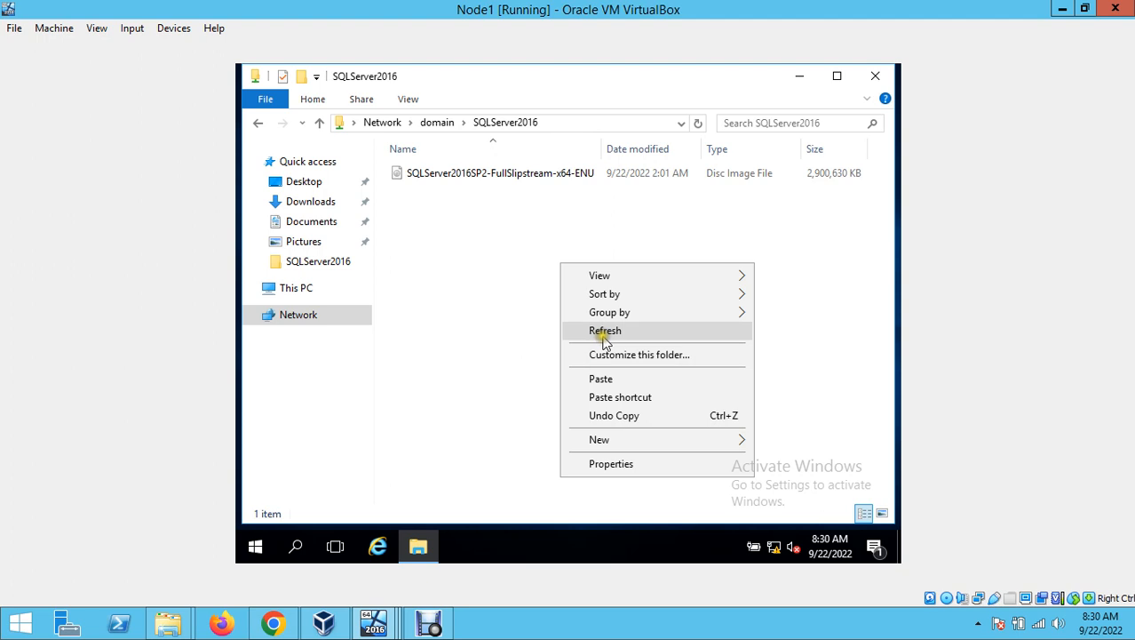
left_click(602, 330)
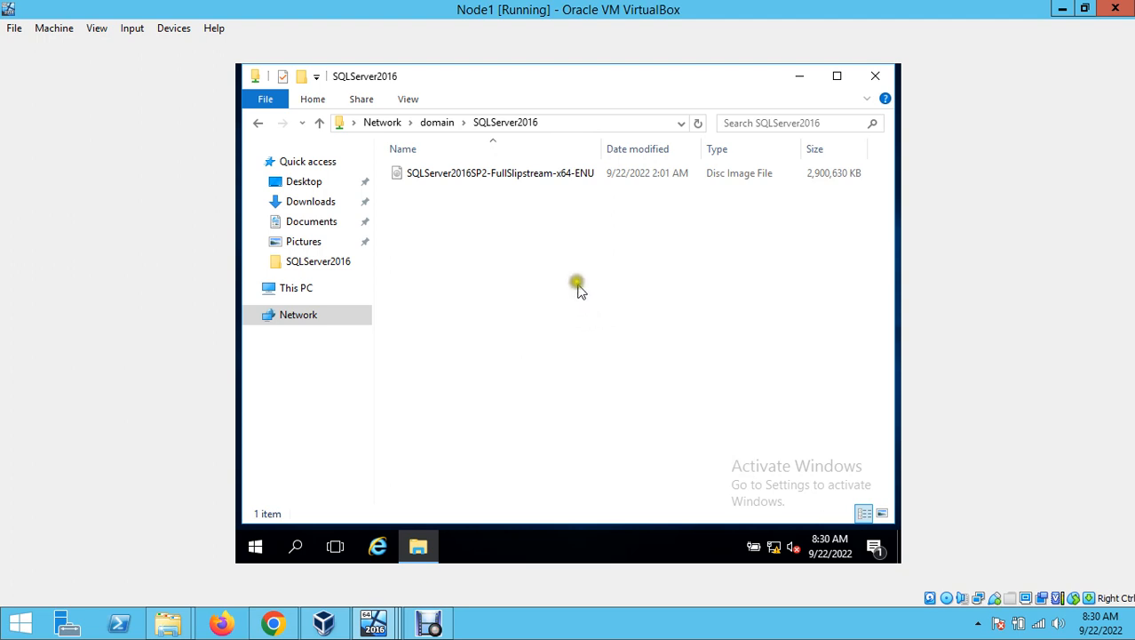
right_click(571, 246)
left_click(640, 312)
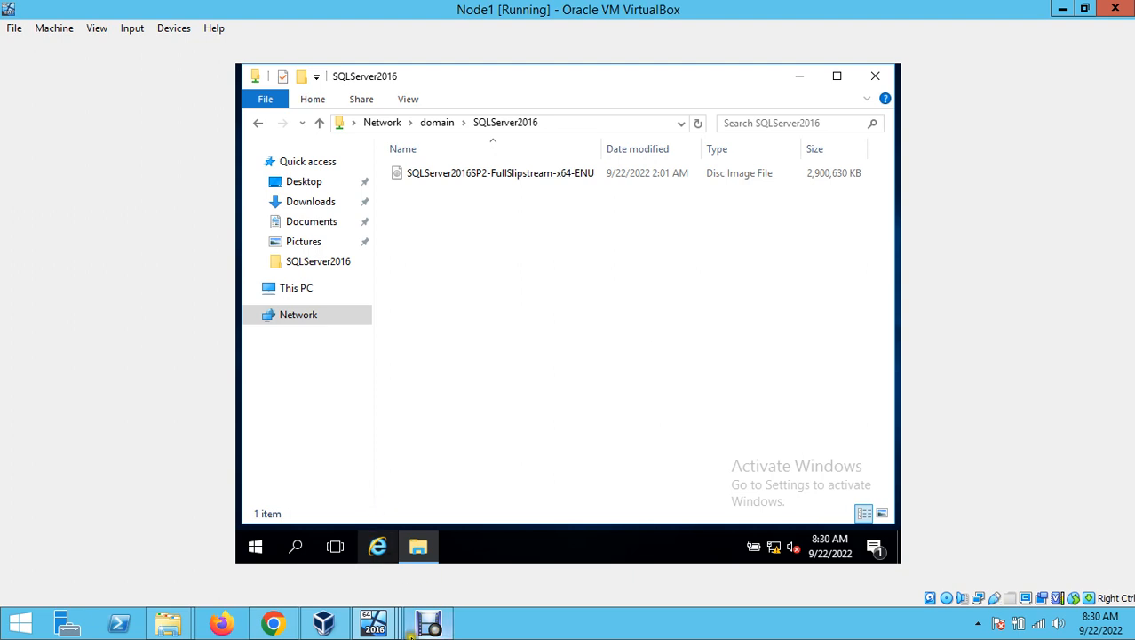
- Switch to the Domain VM and refresh the Z: drive listing
left_click(374, 622)
left_click(222, 540)
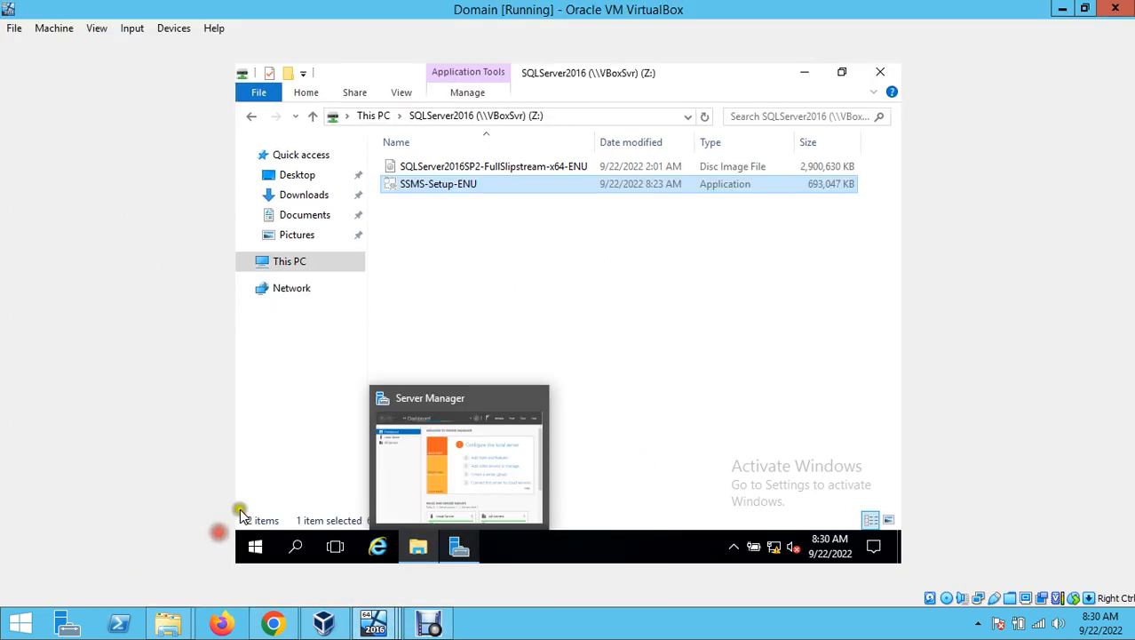
right_click(582, 278)
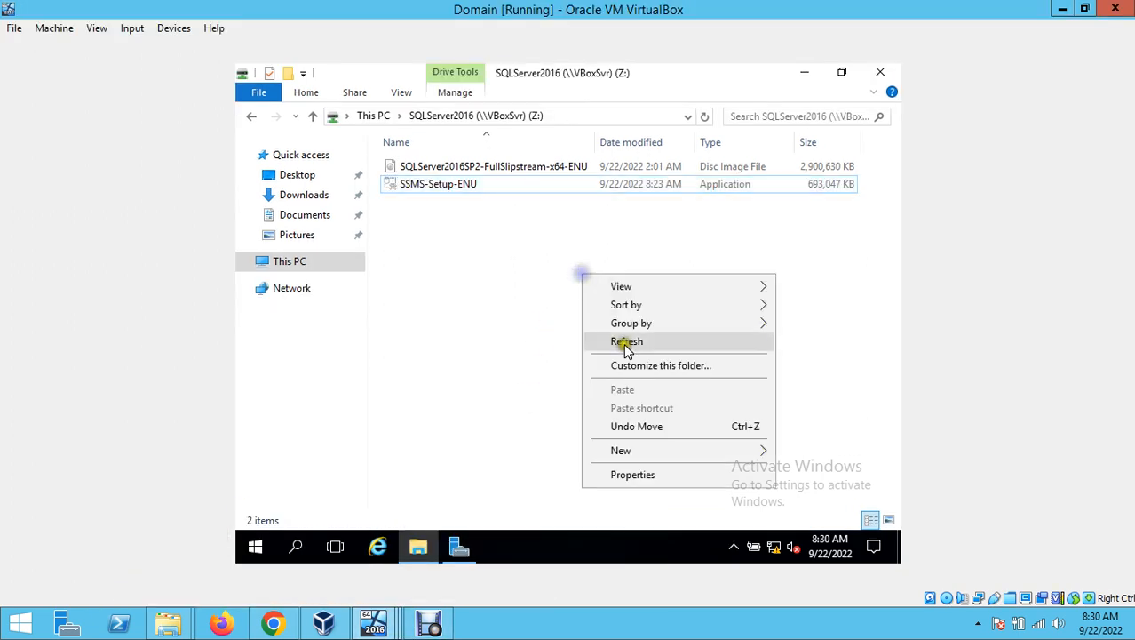
left_click(631, 341)
right_click(528, 245)
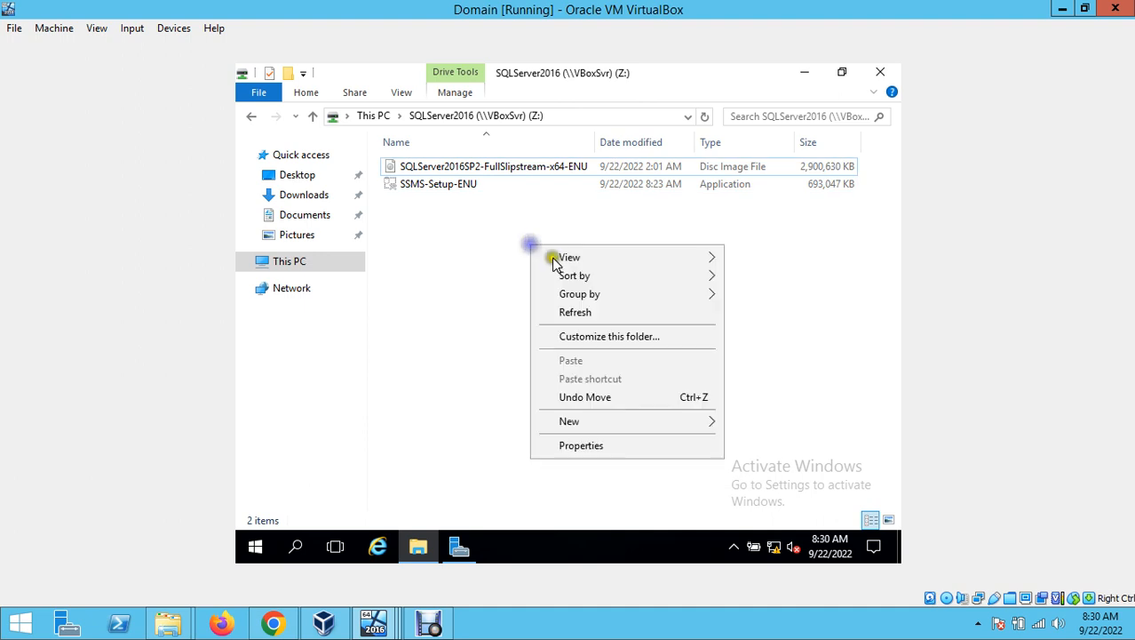
left_click(611, 311)
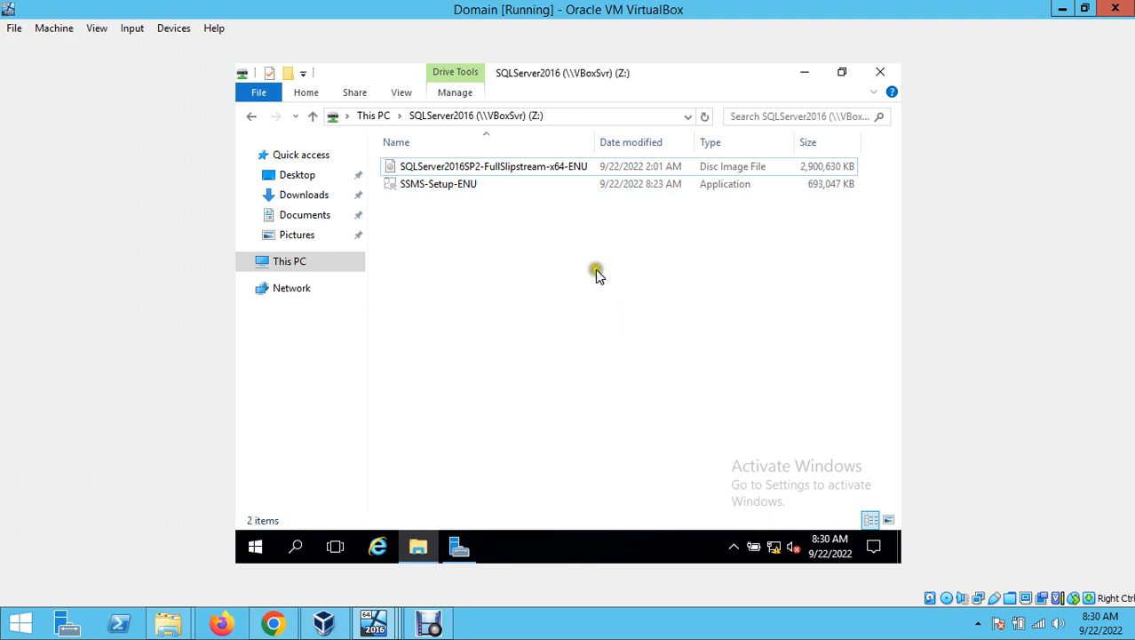
- Back on Node1, refresh the share, go up to \\domain and reopen SQLServer2016
mouse_move(377, 618)
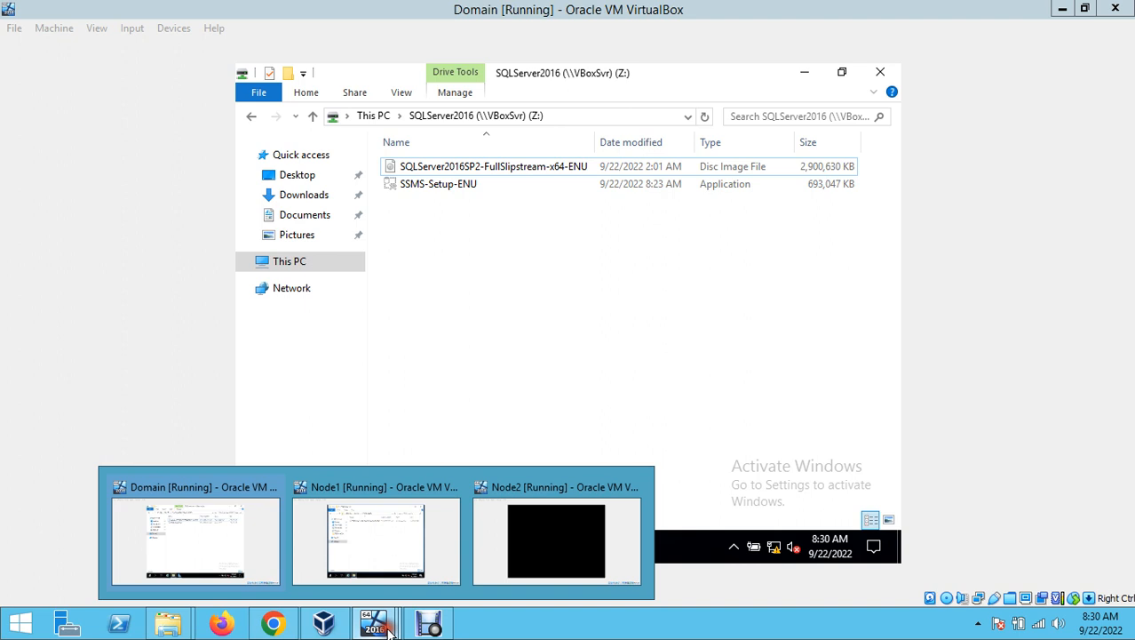
left_click(408, 533)
right_click(560, 226)
left_click(608, 292)
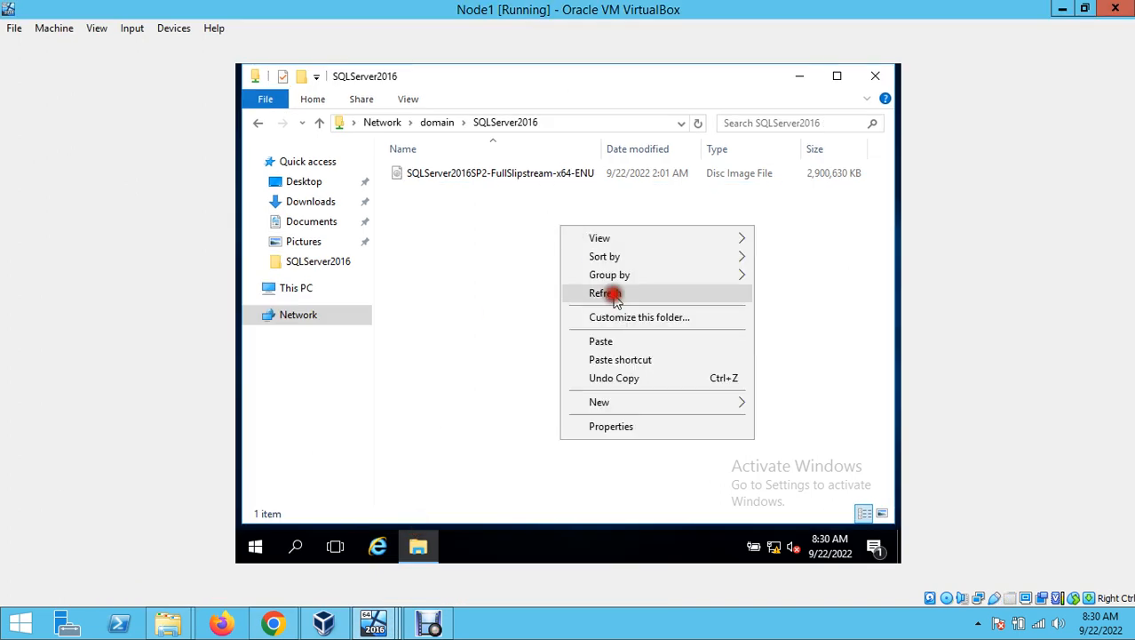
left_click(444, 125)
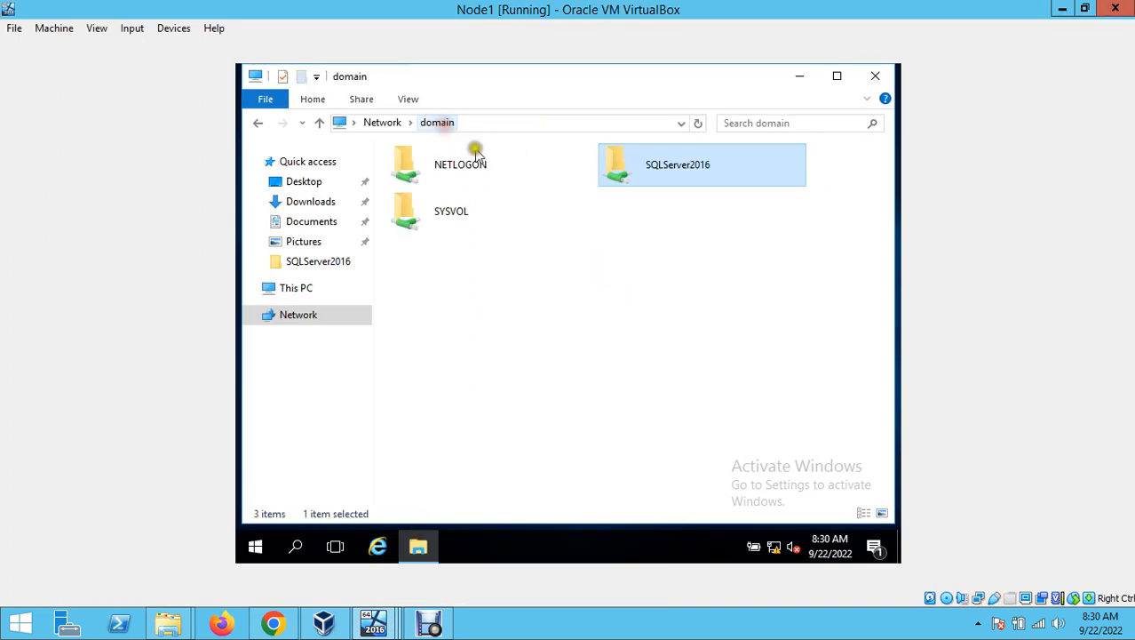
double_click(709, 173)
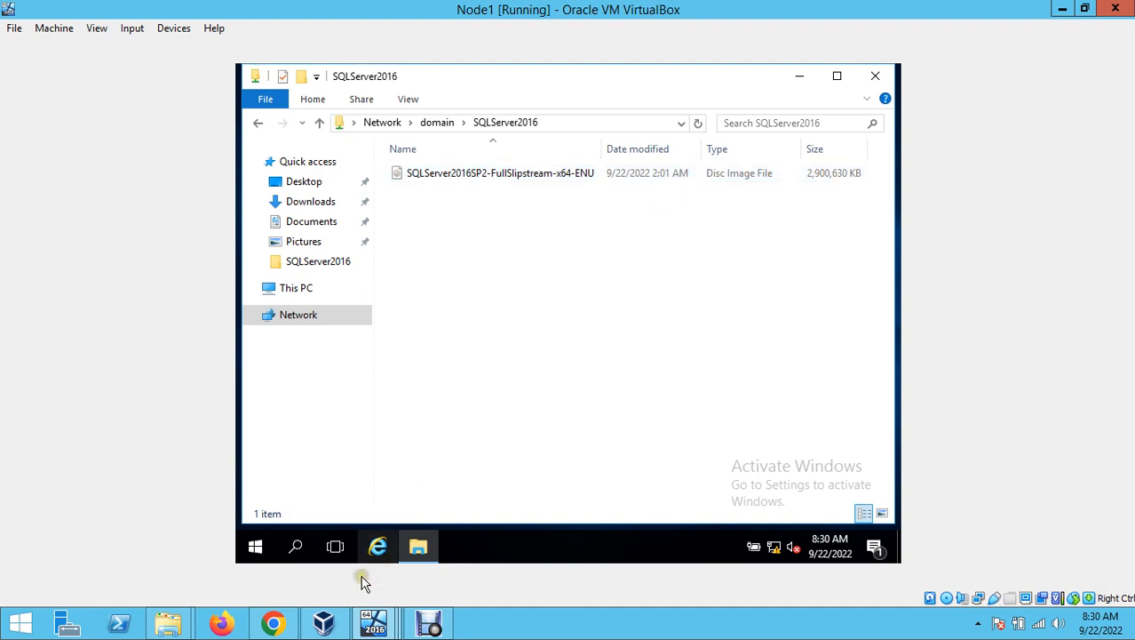
- In the Domain VM, reopen the SQLServer2016 (Z:) drive from This PC and refresh it
mouse_move(323, 623)
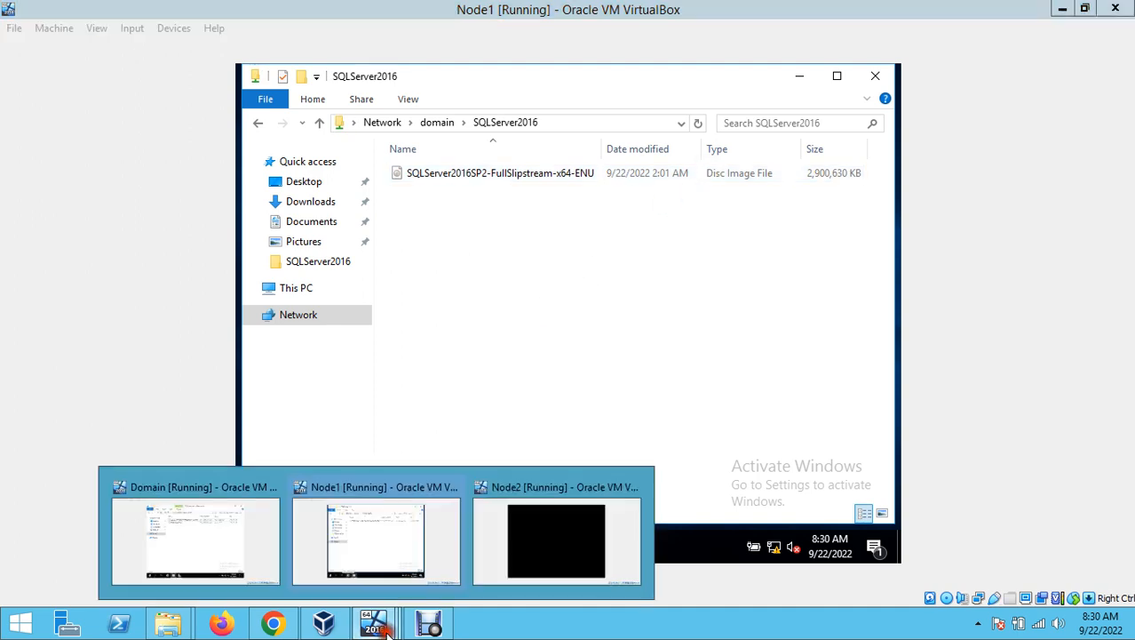
left_click(223, 540)
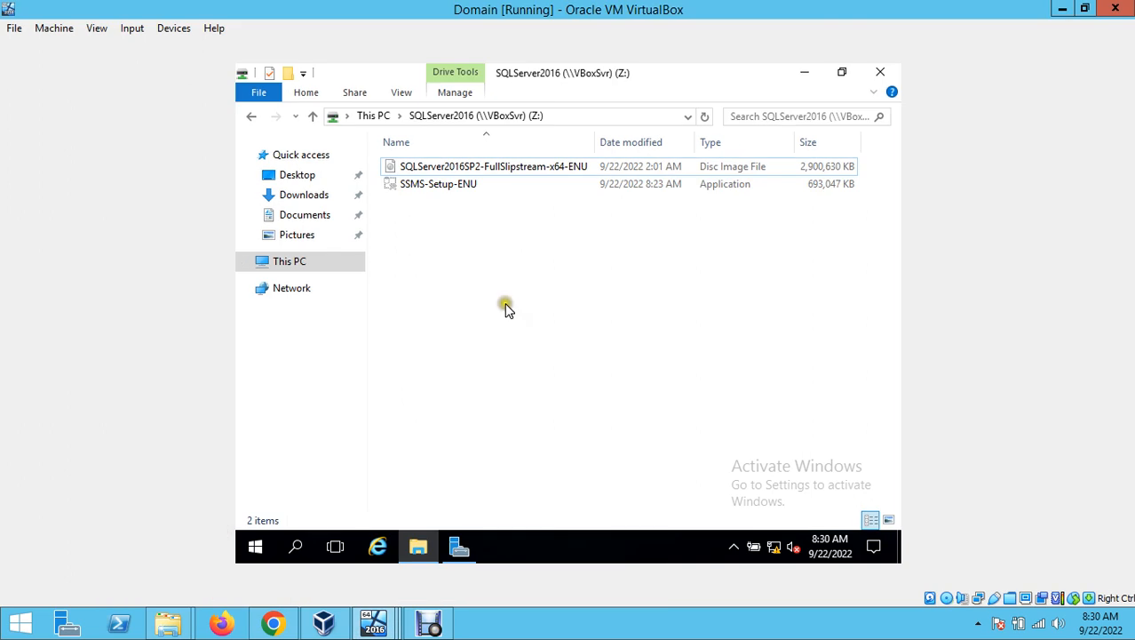
left_click(327, 253)
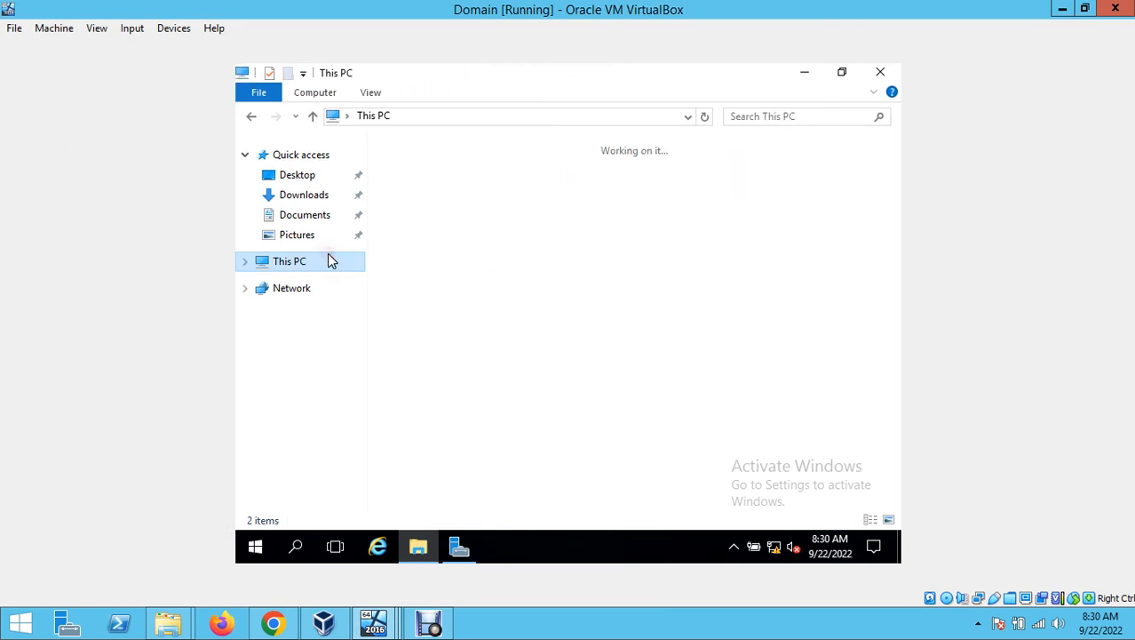
left_click(487, 428)
double_click(487, 428)
right_click(499, 280)
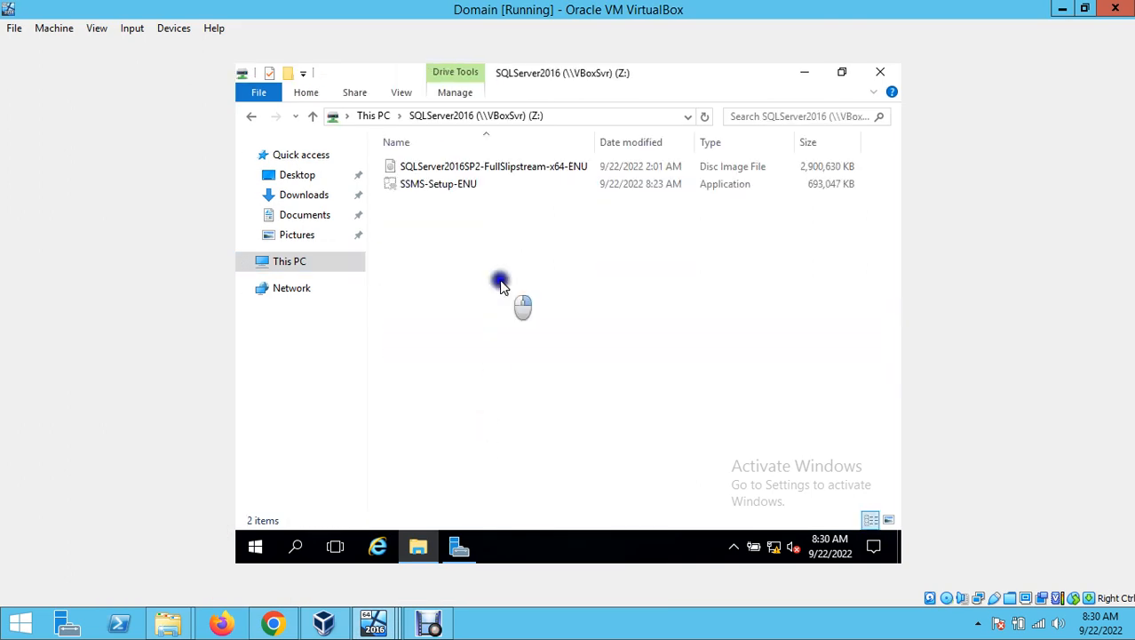
left_click(563, 348)
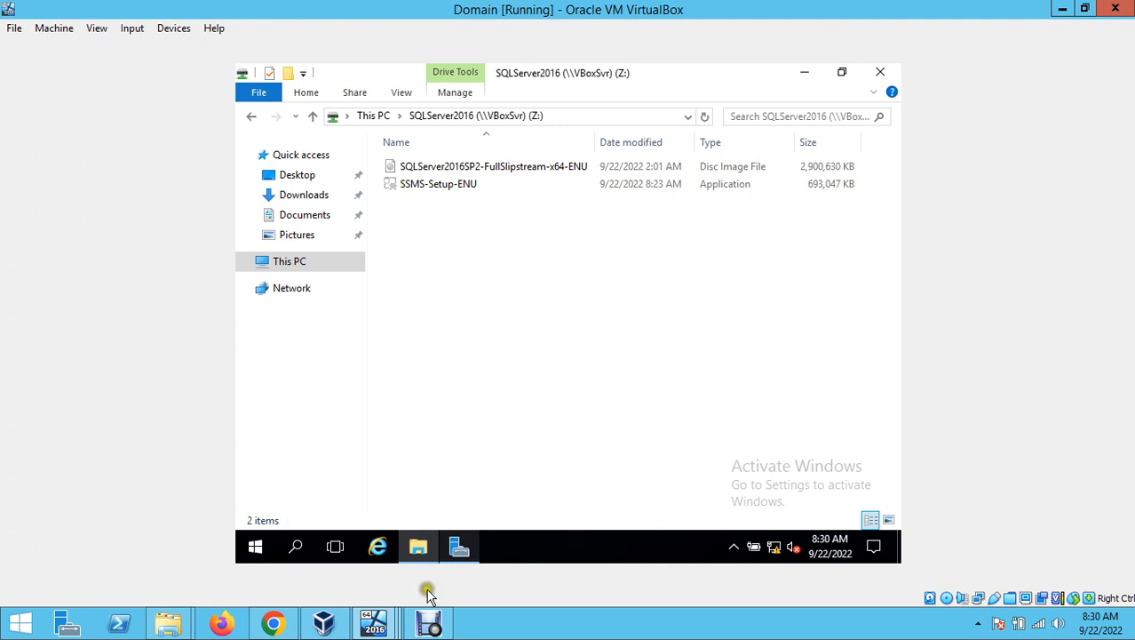
left_click(418, 621)
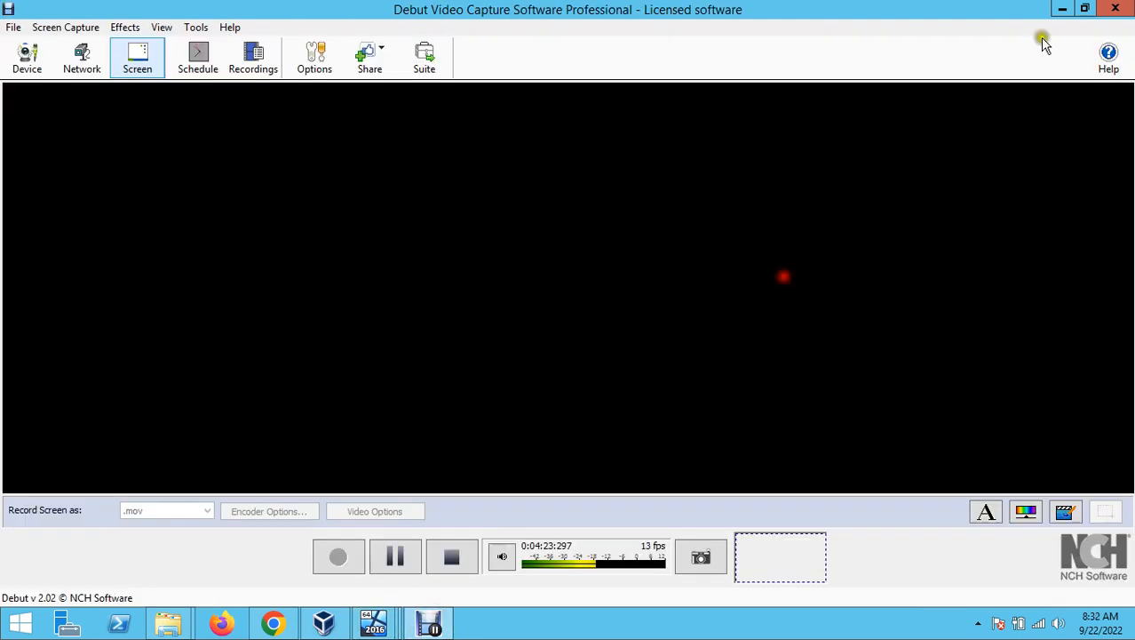
left_click(1061, 11)
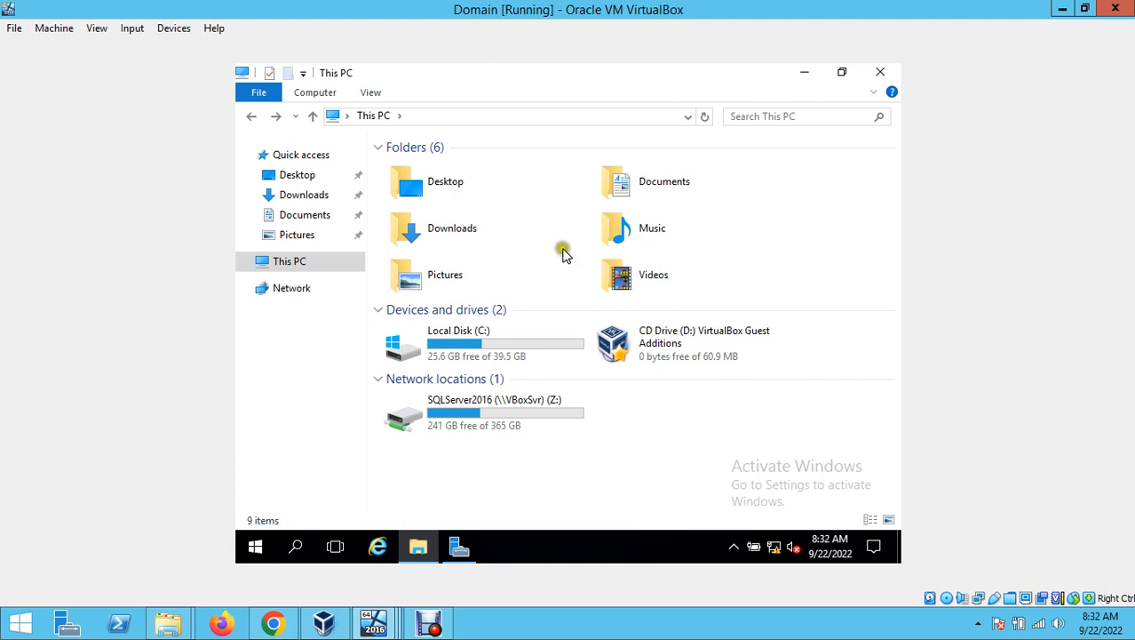
left_click(595, 442)
- Copy SSMS-Setup-ENU from Z: and paste it into the Domain VM's C:\SQLServer2016 folder
double_click(539, 418)
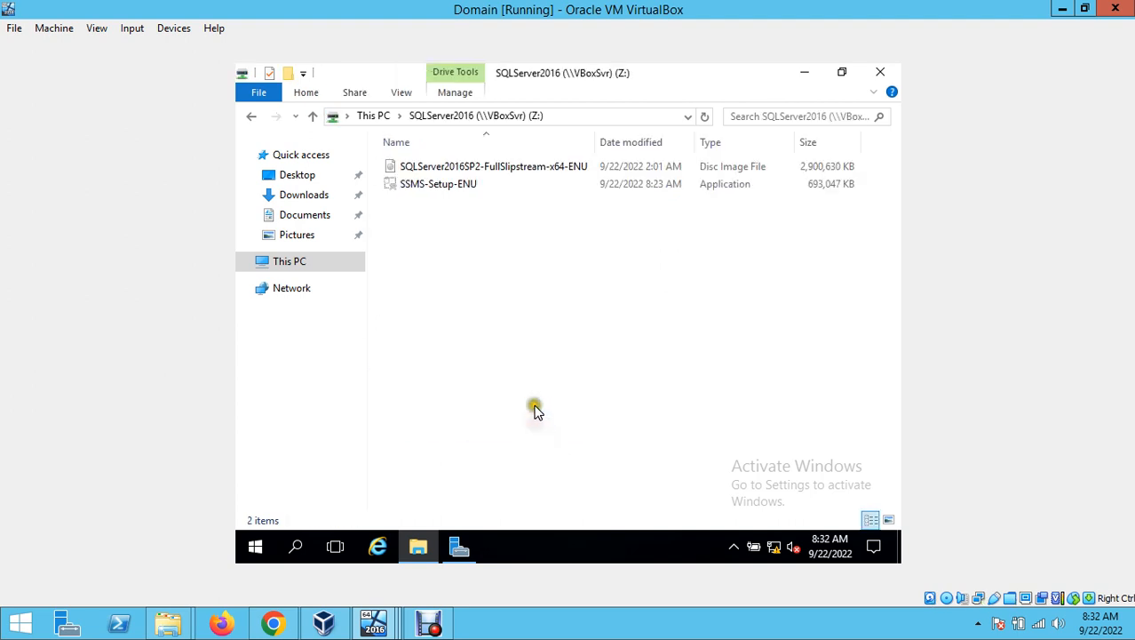
double_click(467, 186)
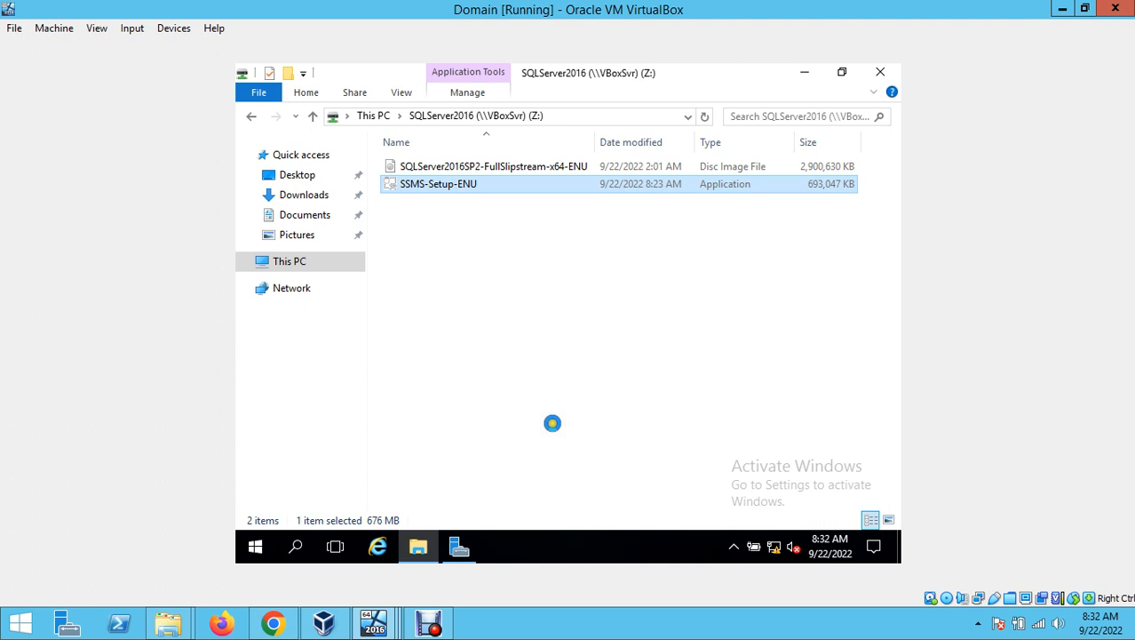
key("shift+F10")
left_click(532, 358)
left_click(281, 263)
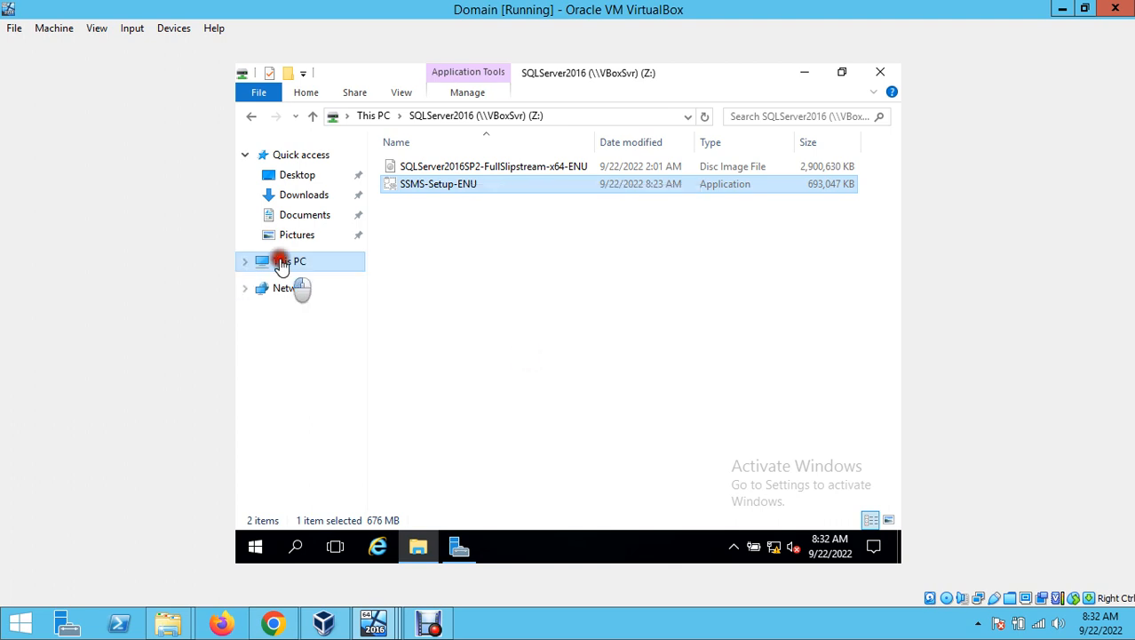
double_click(471, 345)
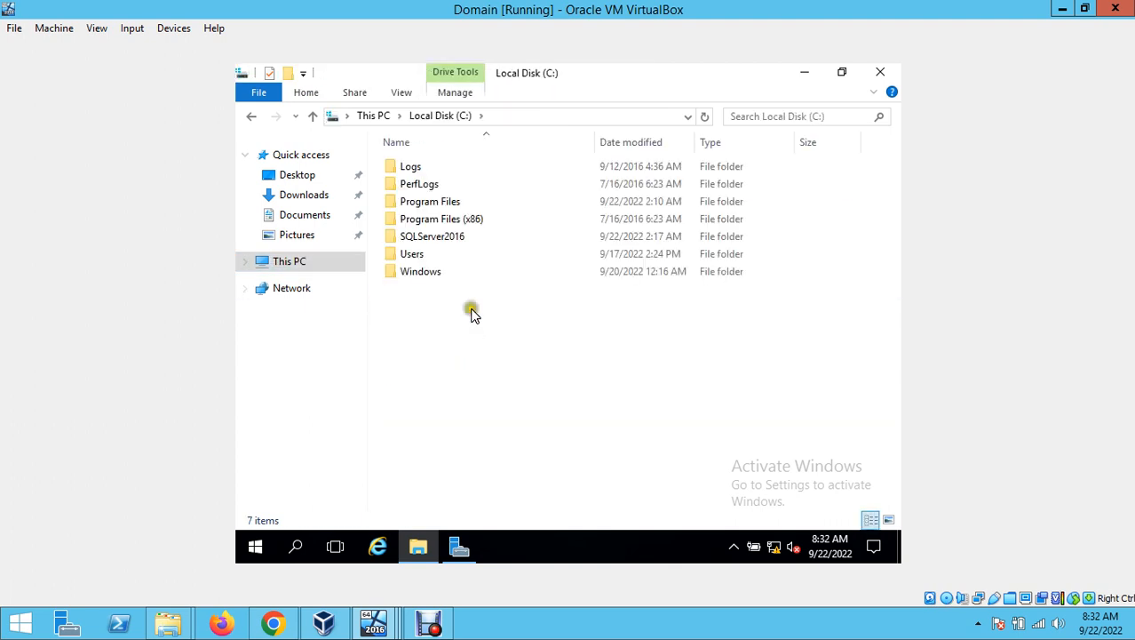
left_click(449, 238)
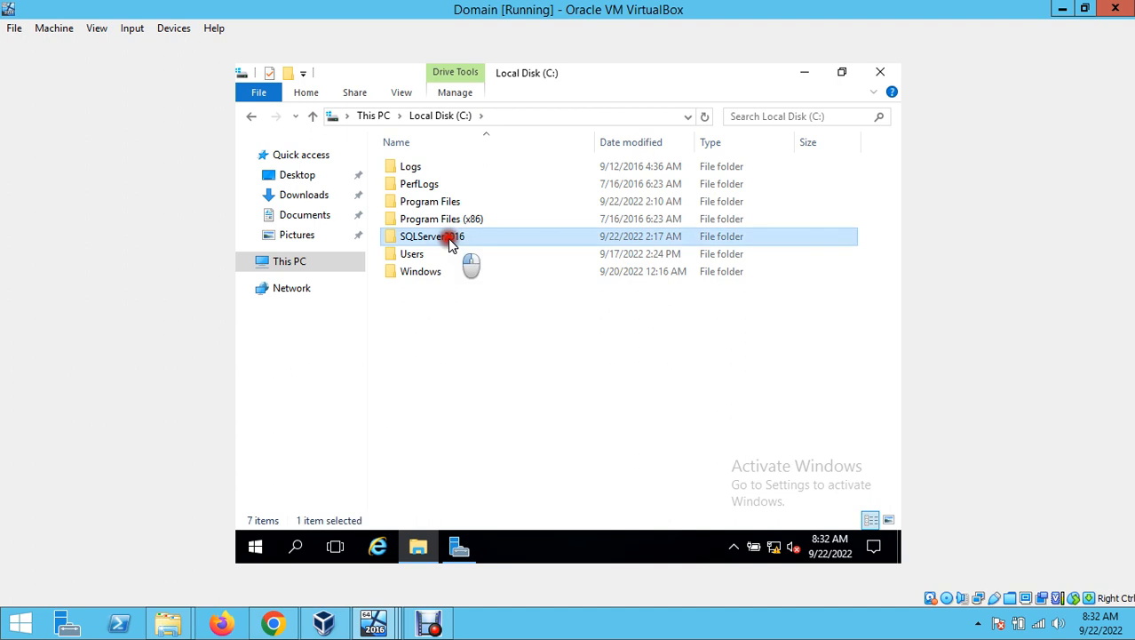
double_click(448, 239)
right_click(504, 210)
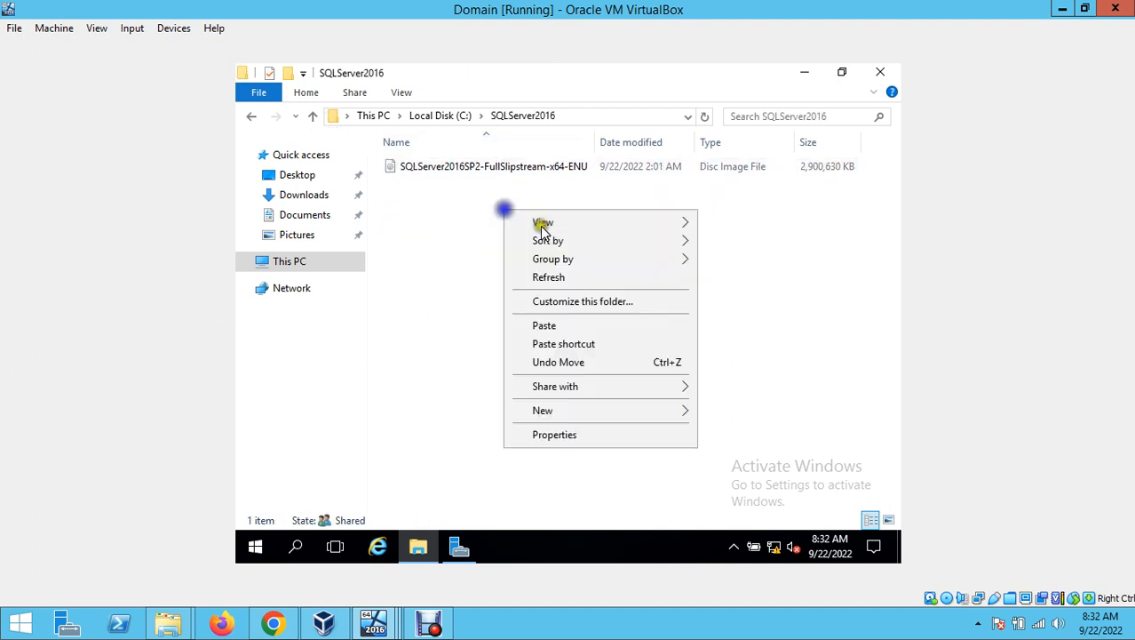
left_click(570, 325)
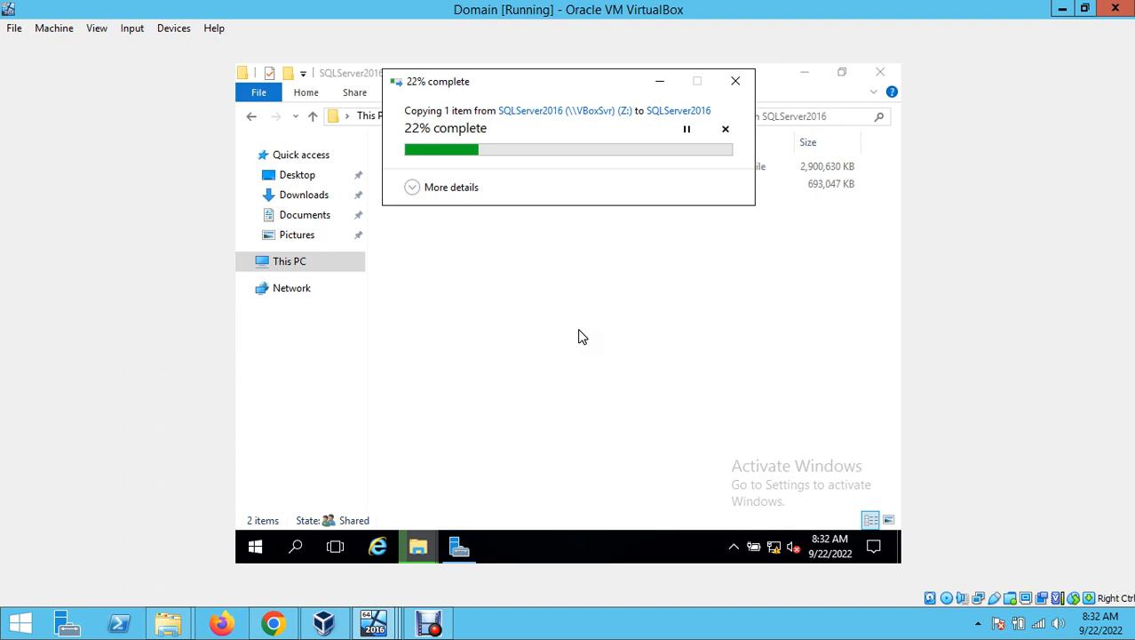
- Refresh the shared folder on Node1, then return to the Domain VM's C:\SQLServer2016 folder
left_click(394, 627)
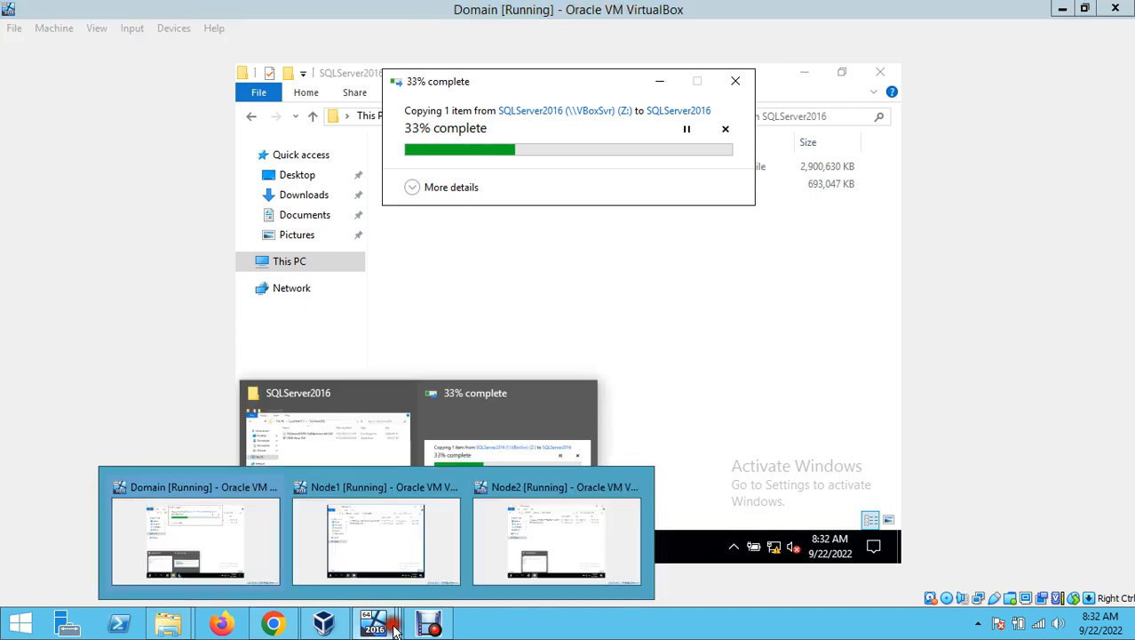
left_click(402, 544)
right_click(543, 259)
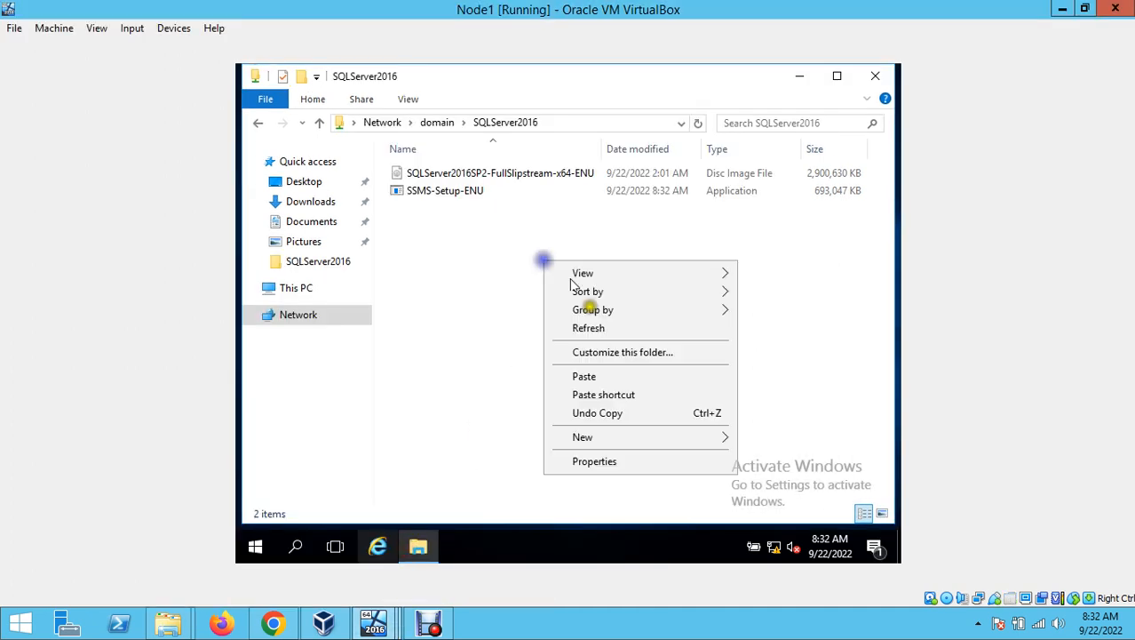
left_click(647, 326)
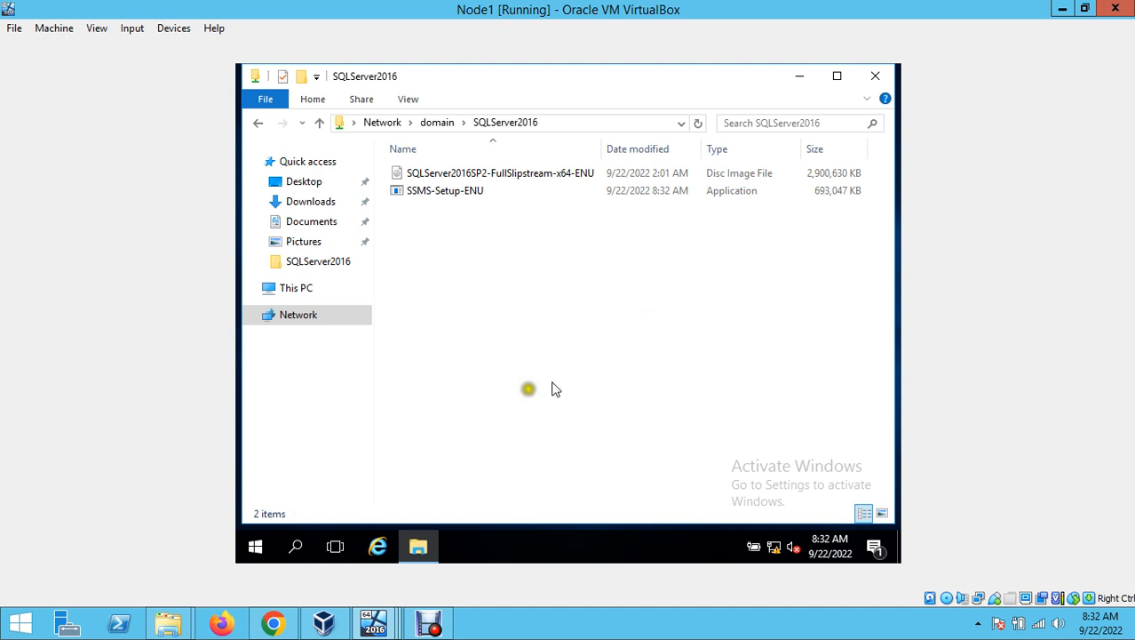
left_click(374, 624)
left_click(245, 536)
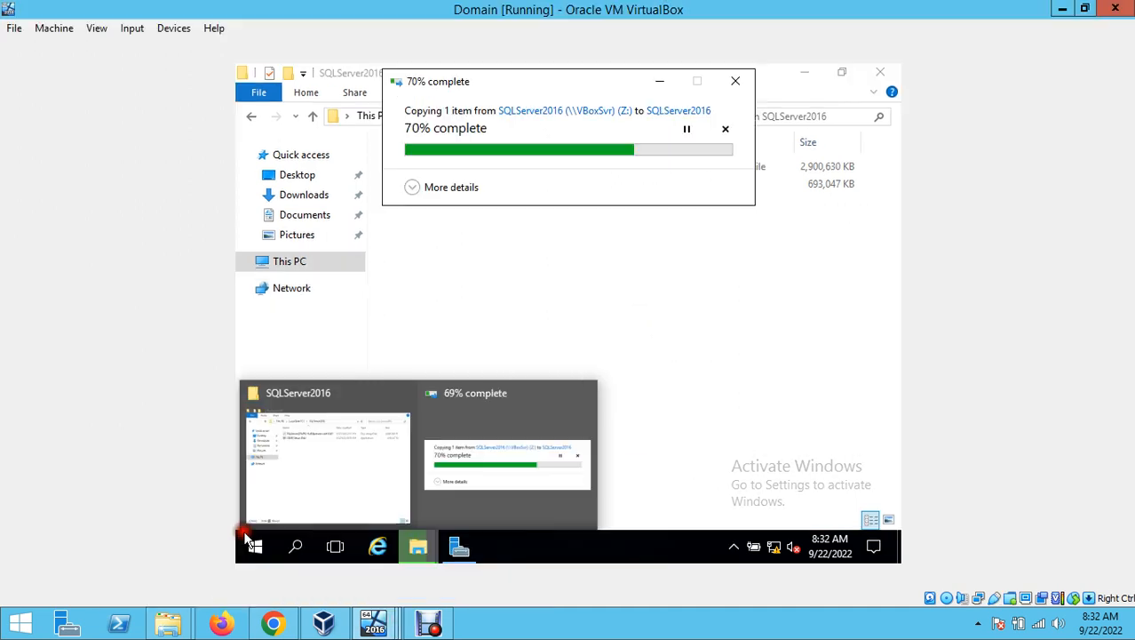
left_click(656, 225)
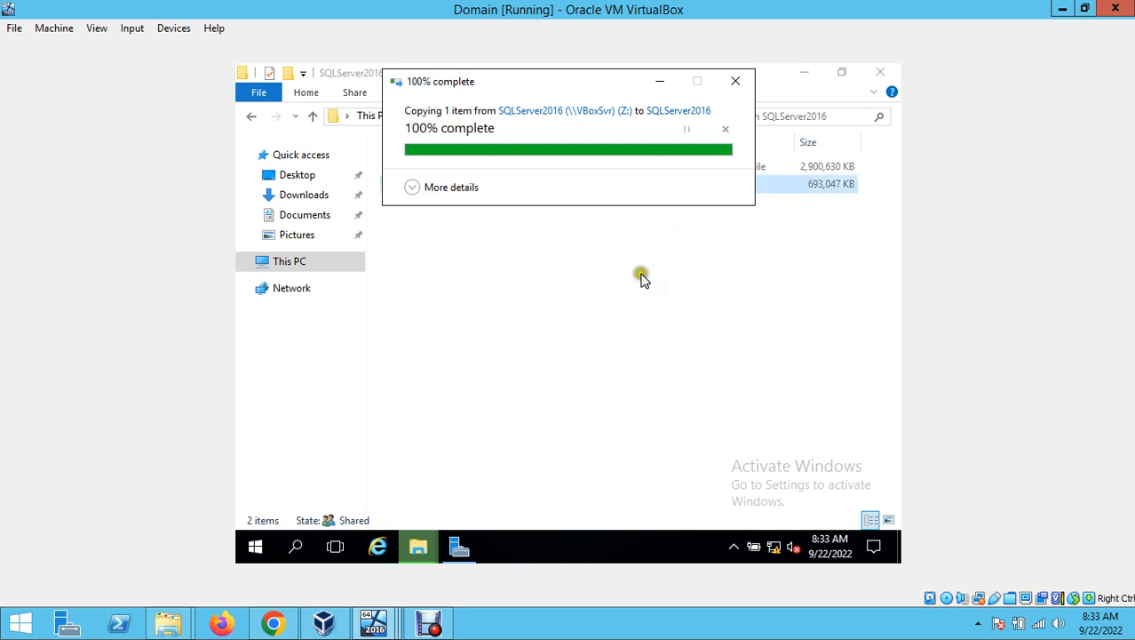
left_click(637, 332)
- On Node1, copy SSMS-Setup-ENU from the \\domain\SQLServer2016 share
mouse_move(388, 626)
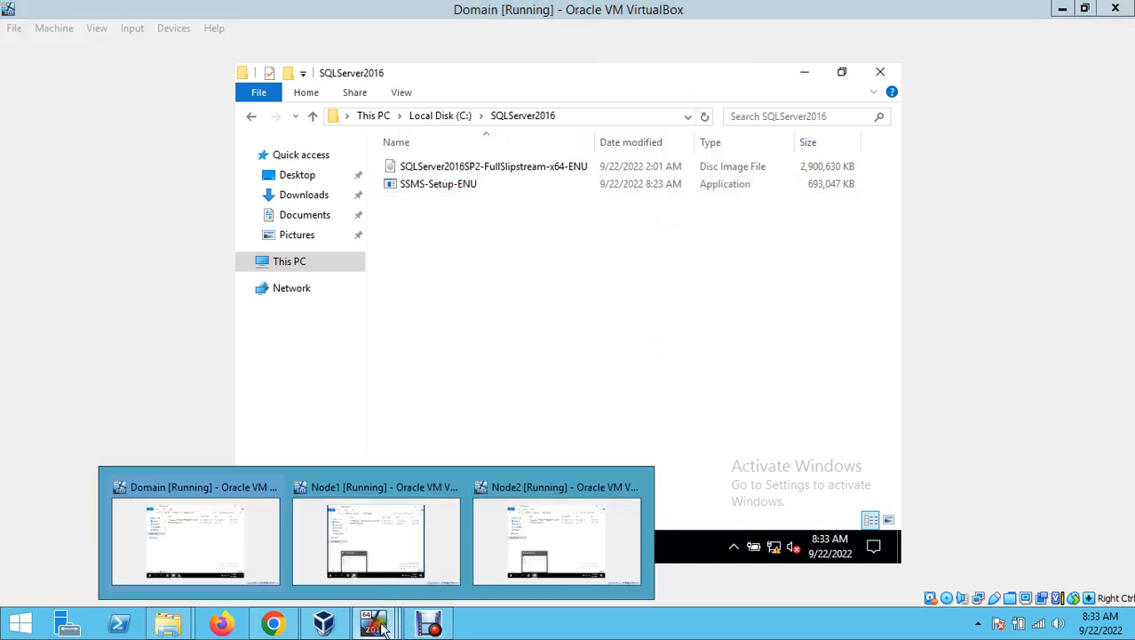
left_click(425, 462)
right_click(555, 235)
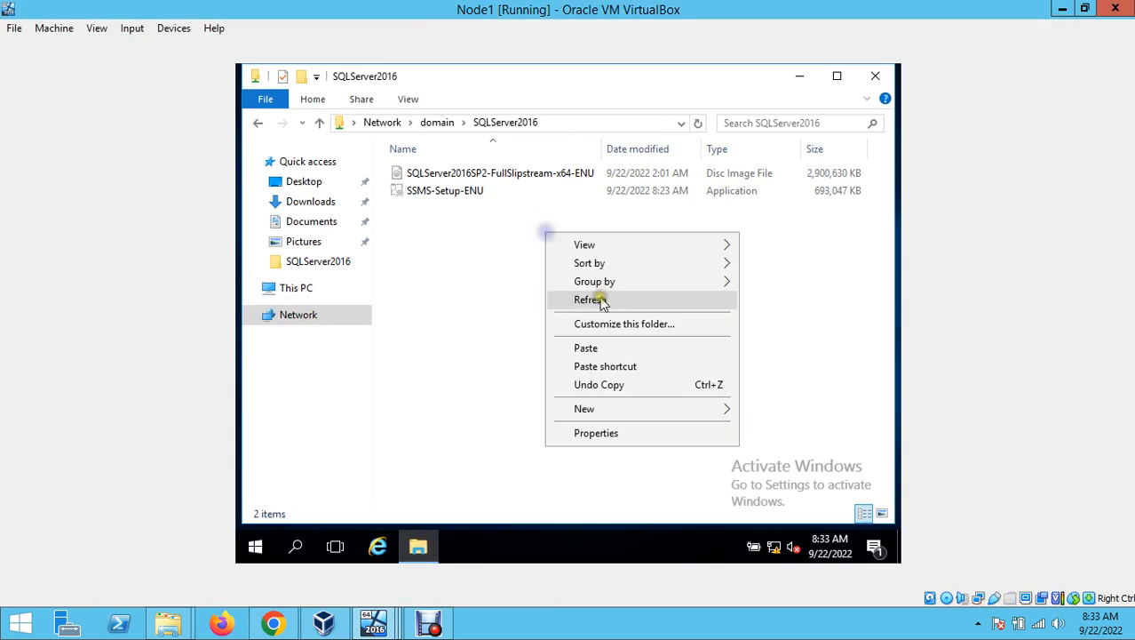
left_click(464, 200)
double_click(463, 201)
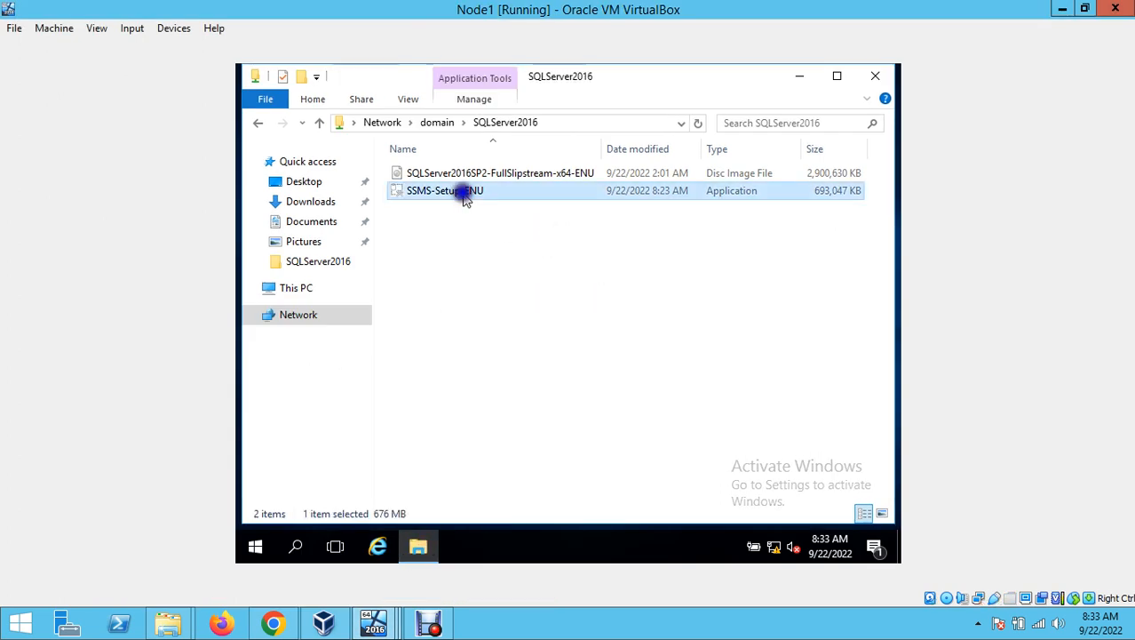
key("shift+F10")
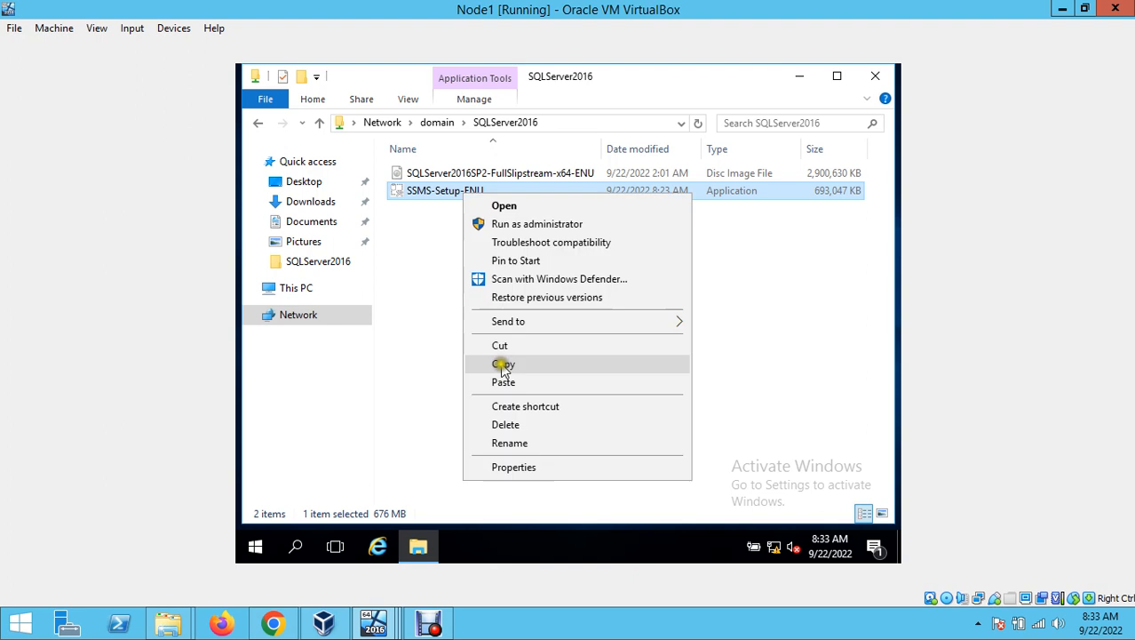
left_click(504, 363)
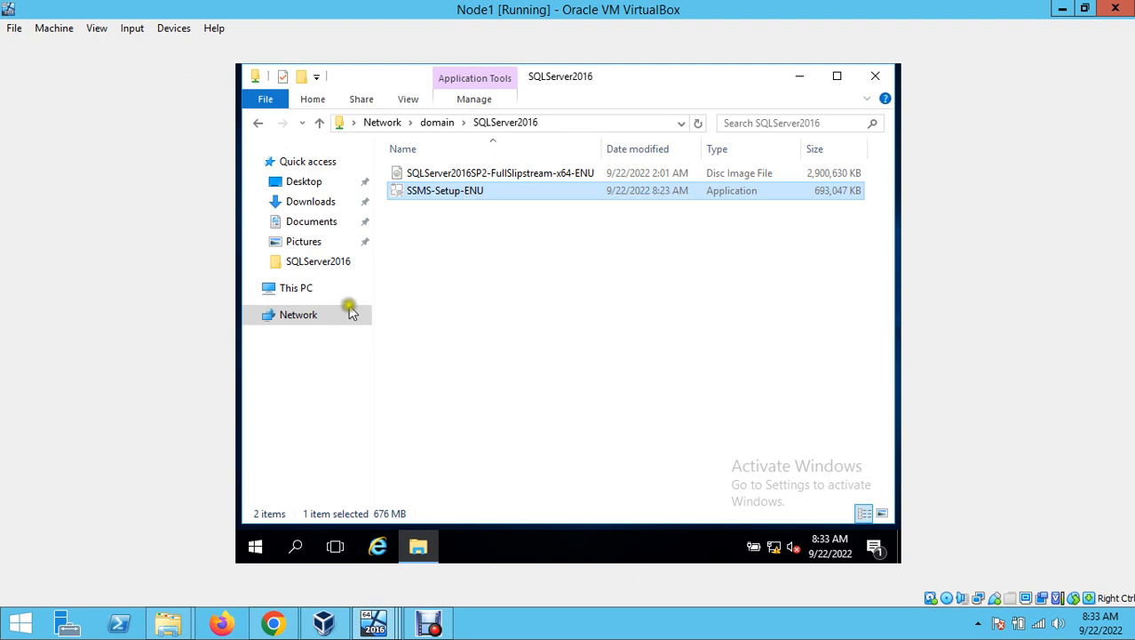
- Paste the installer into Node1's C:\SQLServer2016 folder
left_click(299, 289)
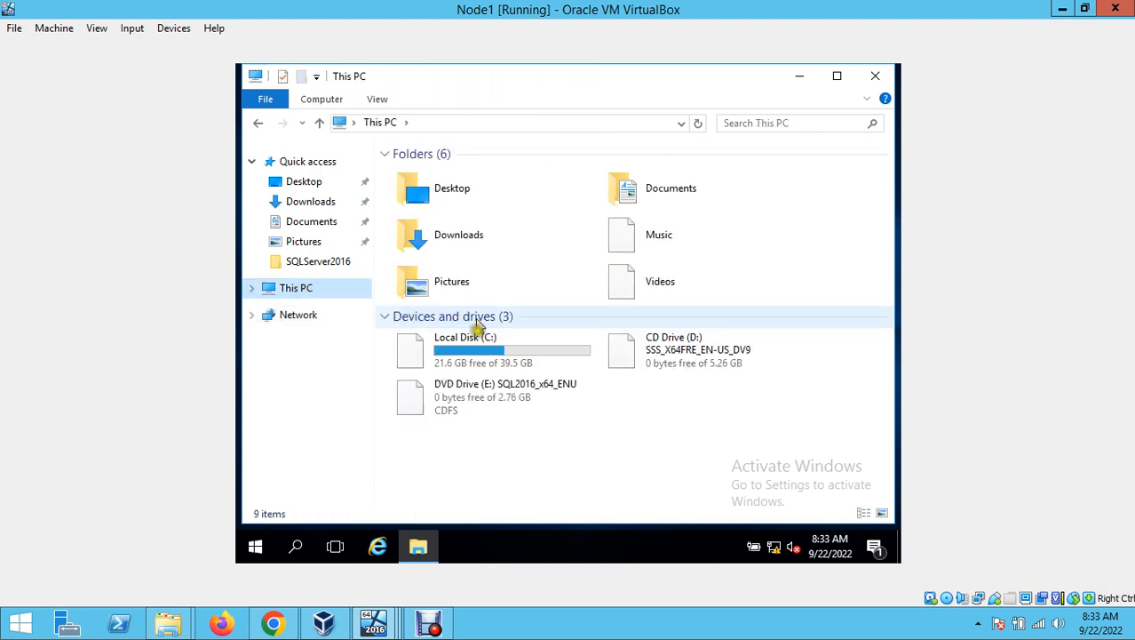
double_click(487, 351)
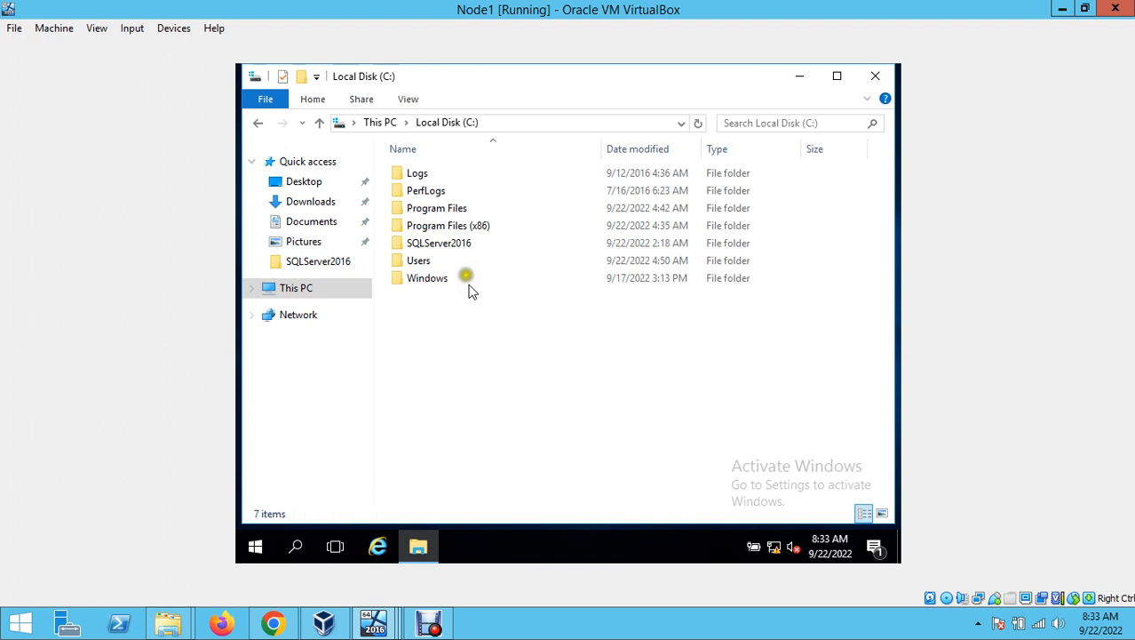
double_click(457, 242)
right_click(545, 285)
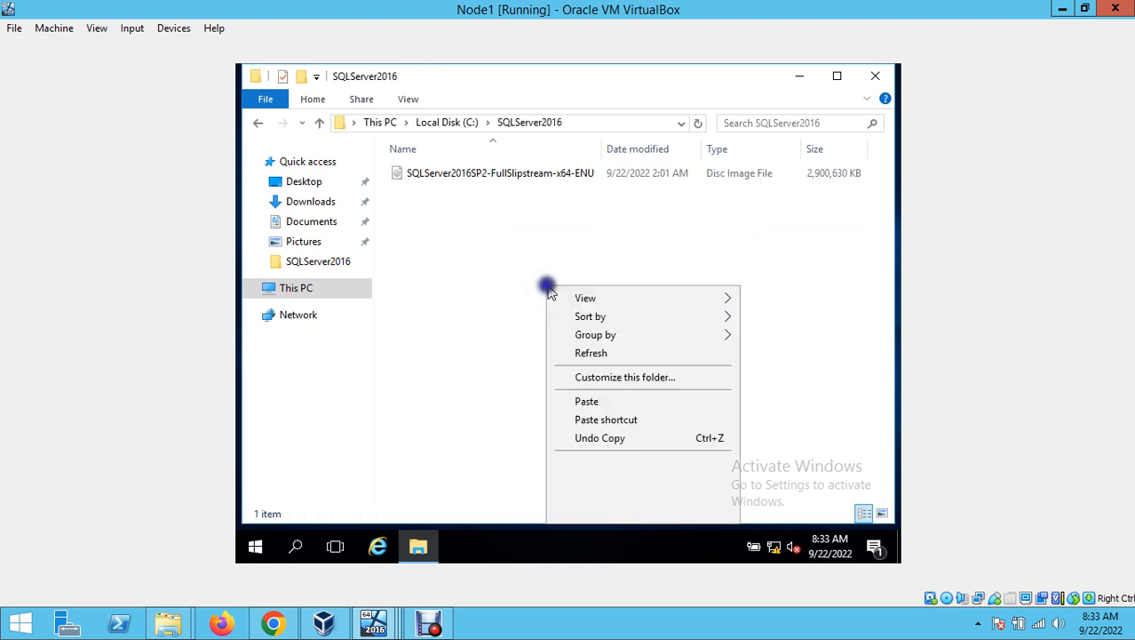
left_click(589, 401)
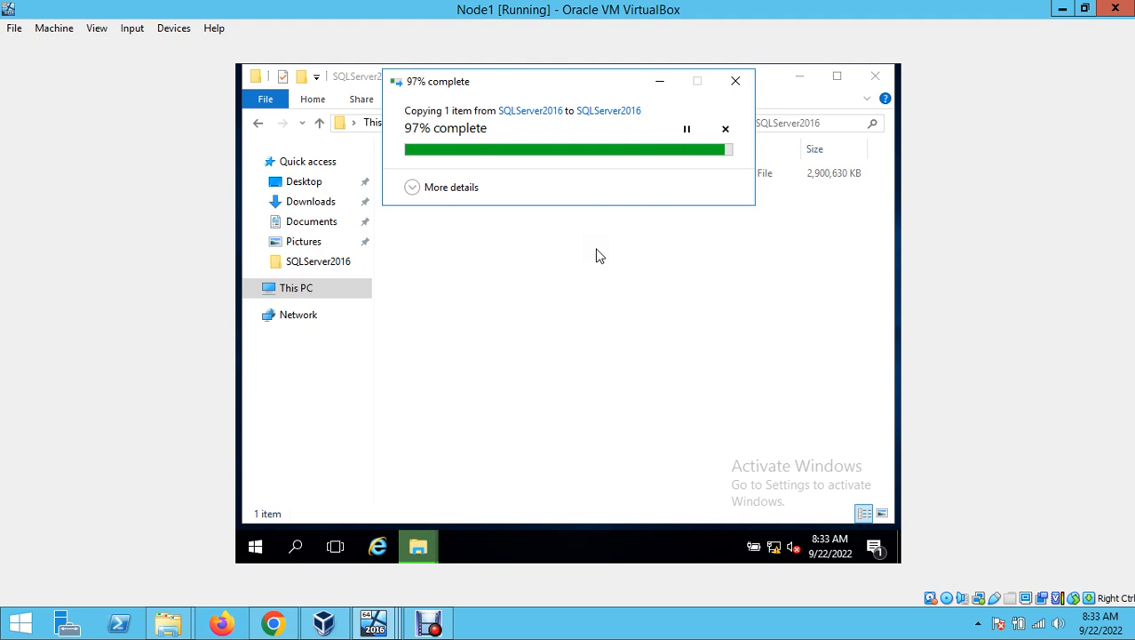
left_click(557, 255)
- Run SSMS-Setup-ENU as administrator on Node1 and minimize File Explorer
left_click(437, 193)
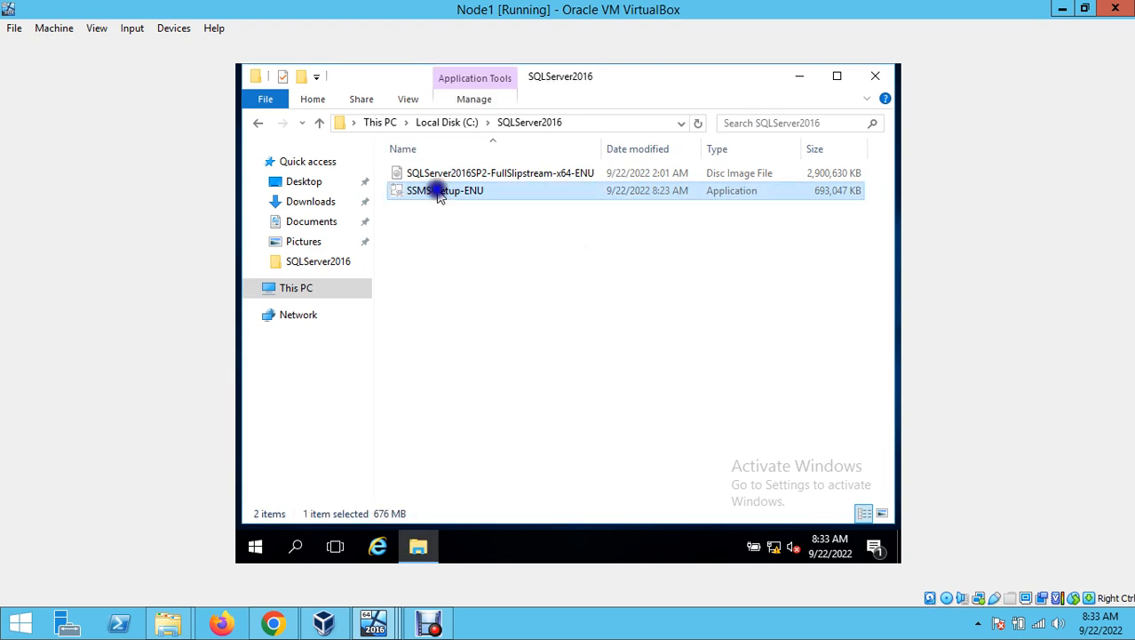
right_click(437, 193)
left_click(524, 219)
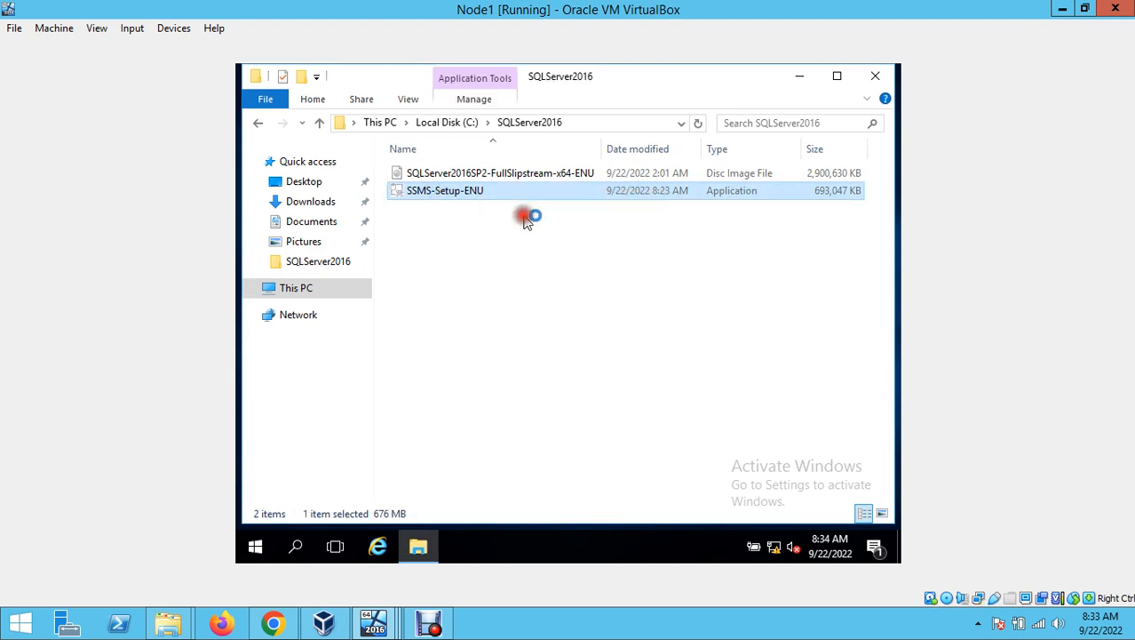
left_click(800, 76)
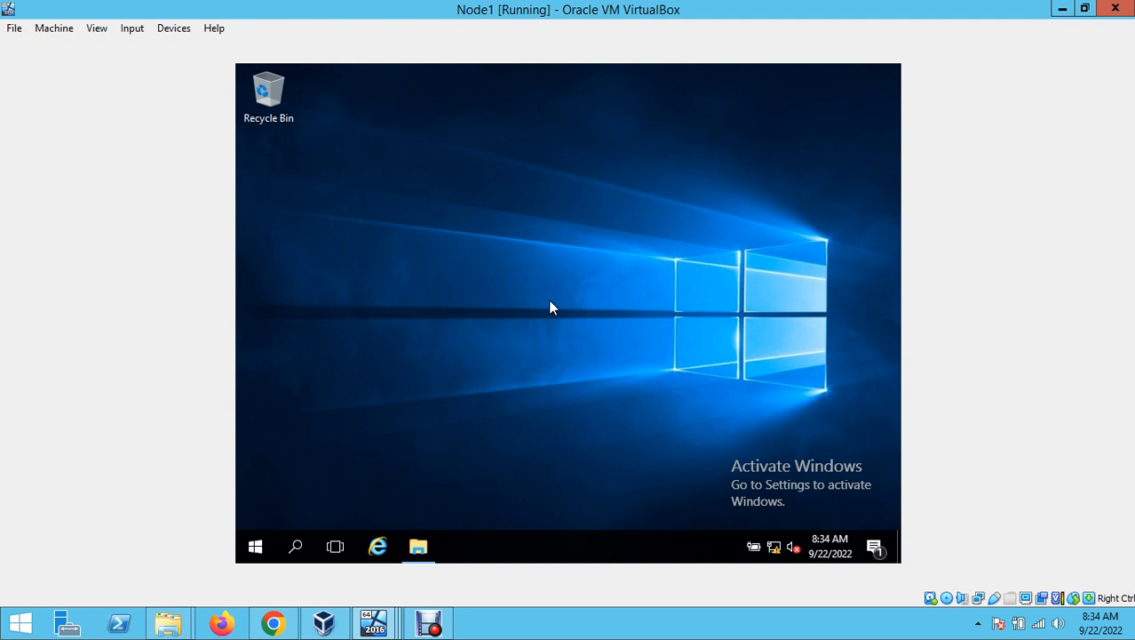
- Start the SSMS 18.12.1 installation and pause the screen recording while it runs
left_click(563, 267)
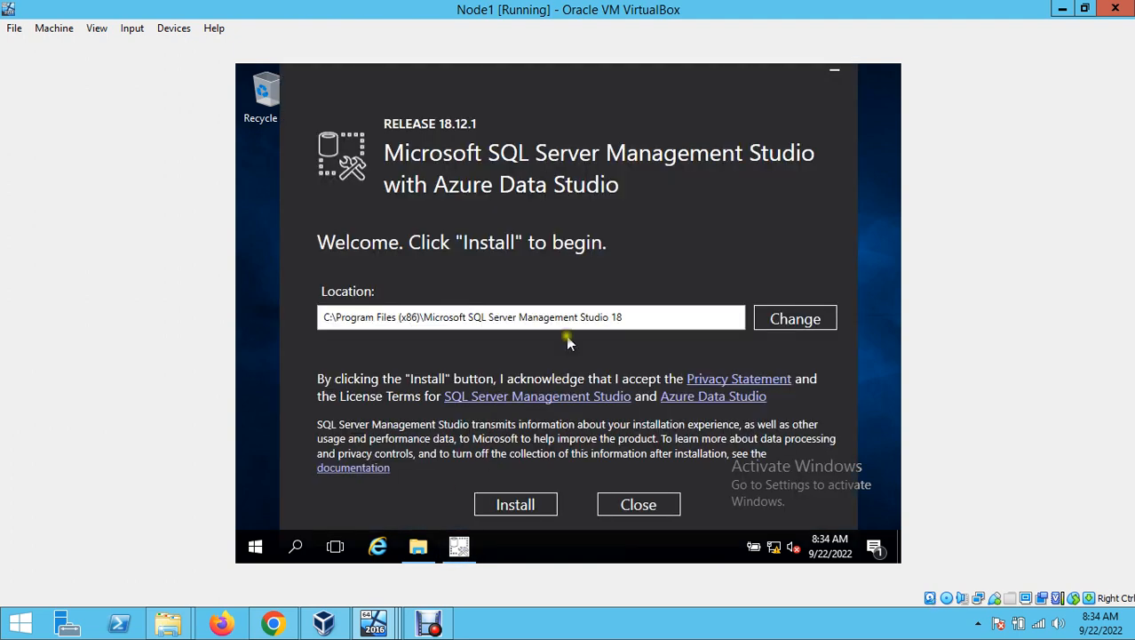
left_click(537, 513)
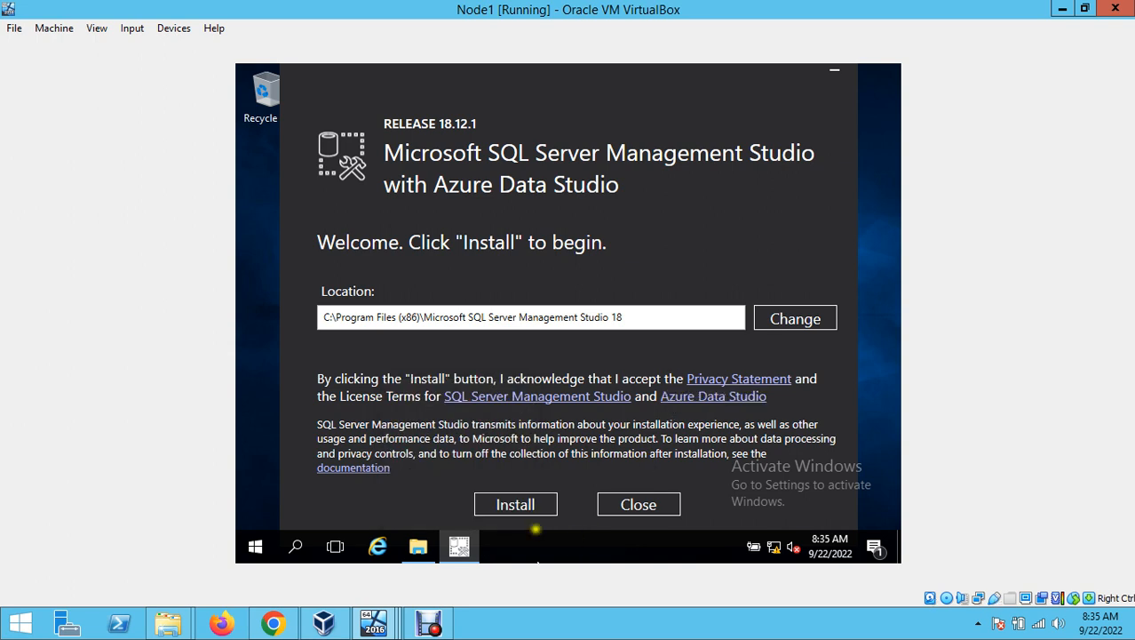
left_click(520, 504)
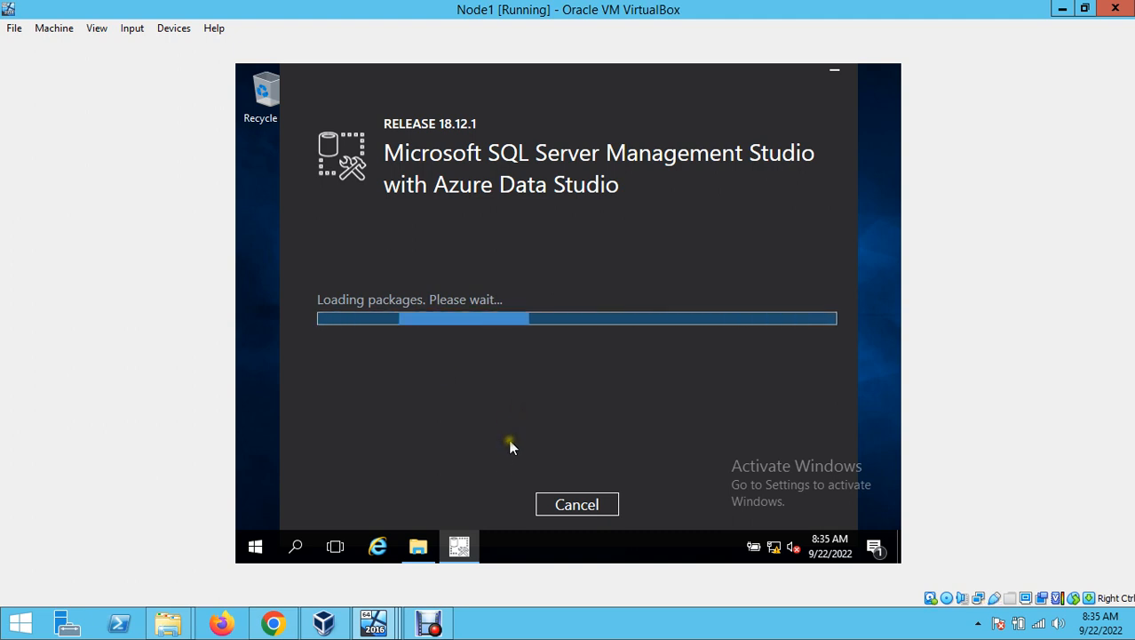
left_click(446, 624)
left_click(398, 556)
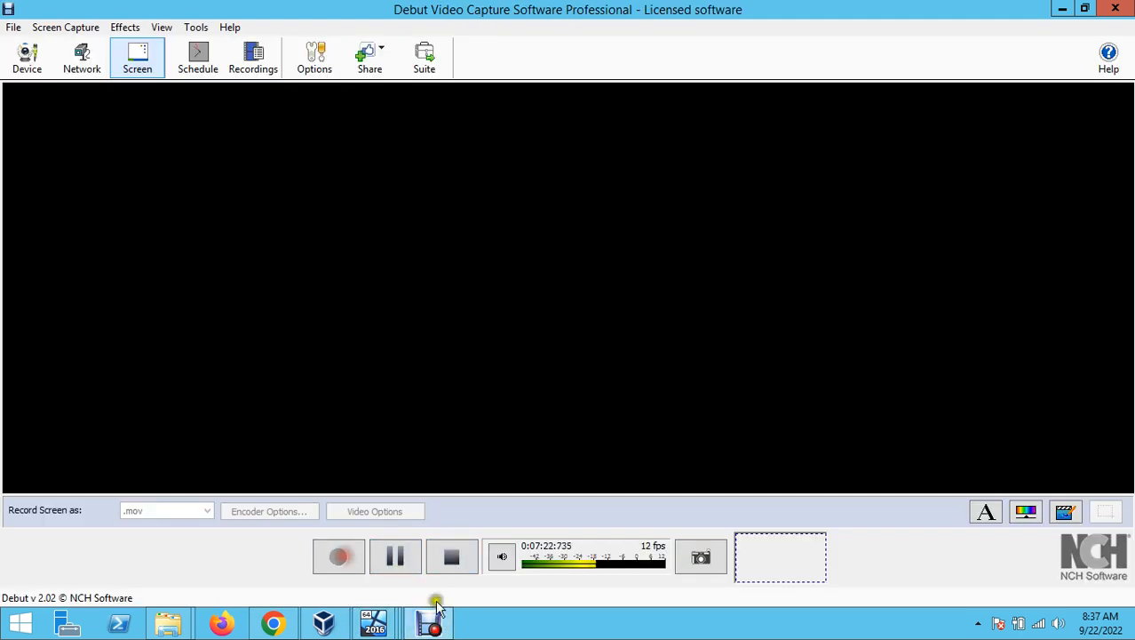
left_click(431, 623)
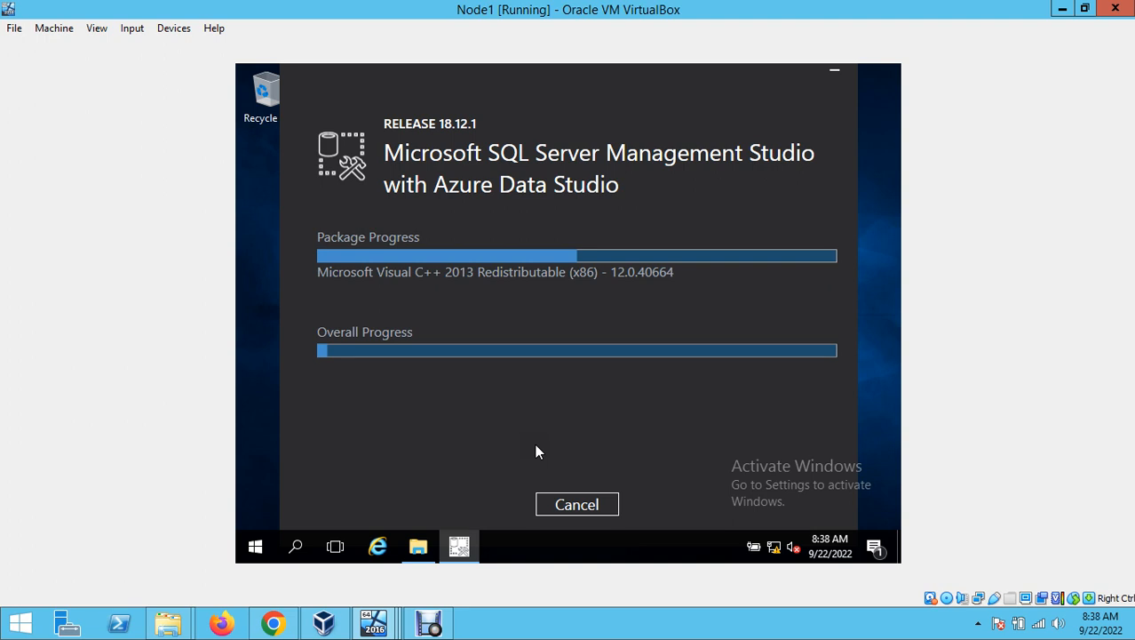
- Bring up Debut, minimize it to check the SSMS installer's progress, then restore Debut
left_click(439, 629)
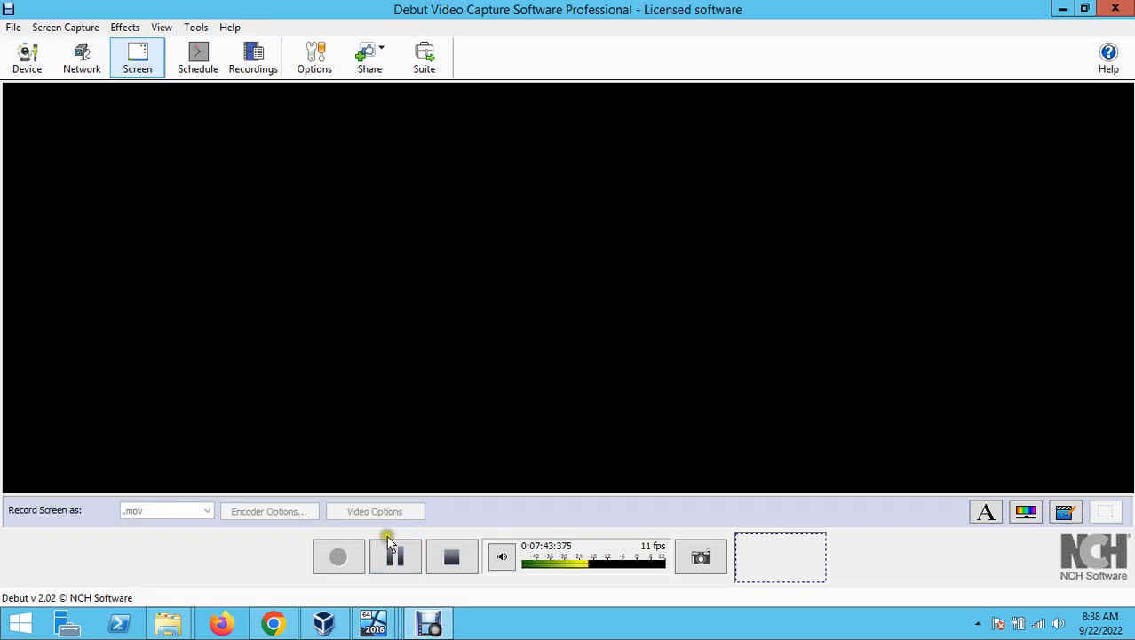
left_click(1059, 11)
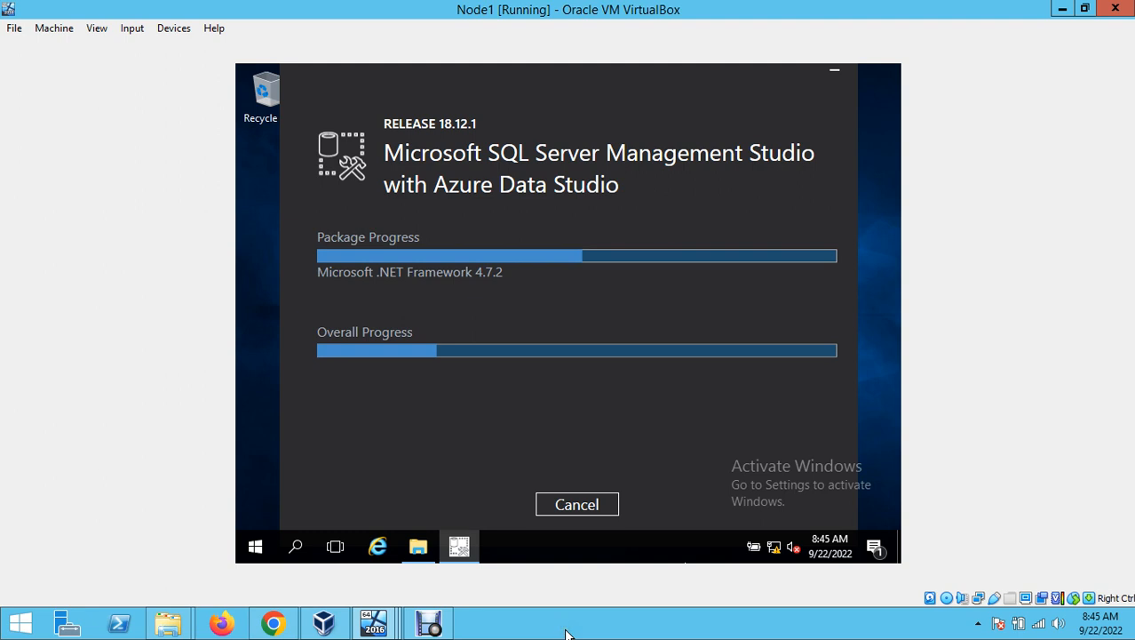
left_click(429, 625)
- Unlock Node2 with Insert Ctrl-Alt-Del and sign in with the administrator password
mouse_move(323, 622)
left_click(552, 522)
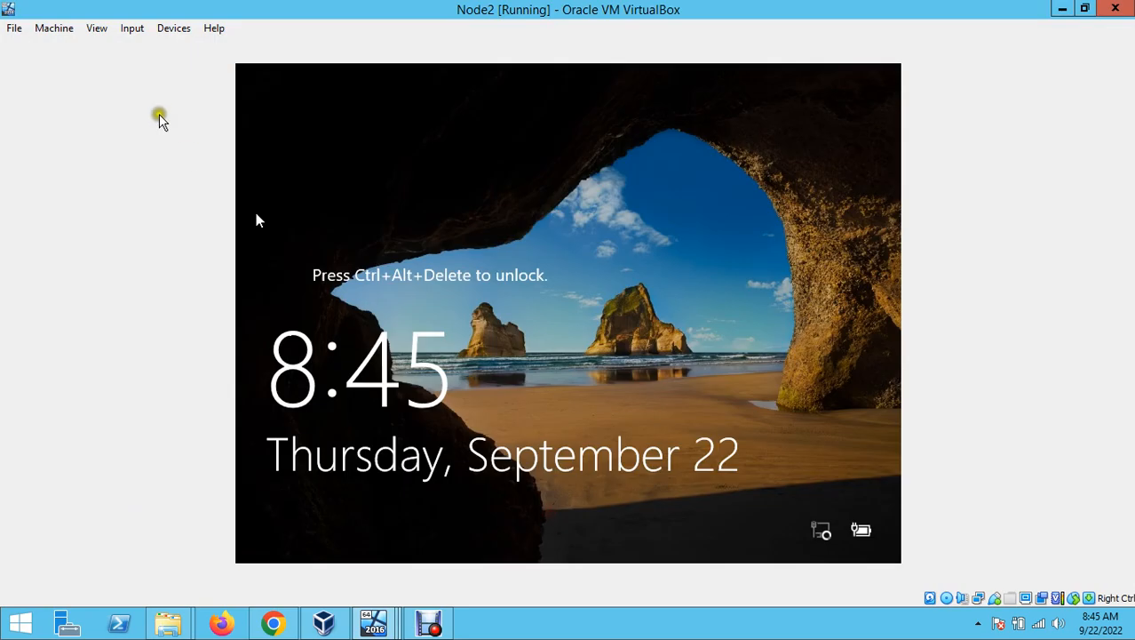
left_click(131, 27)
mouse_move(197, 49)
left_click(322, 94)
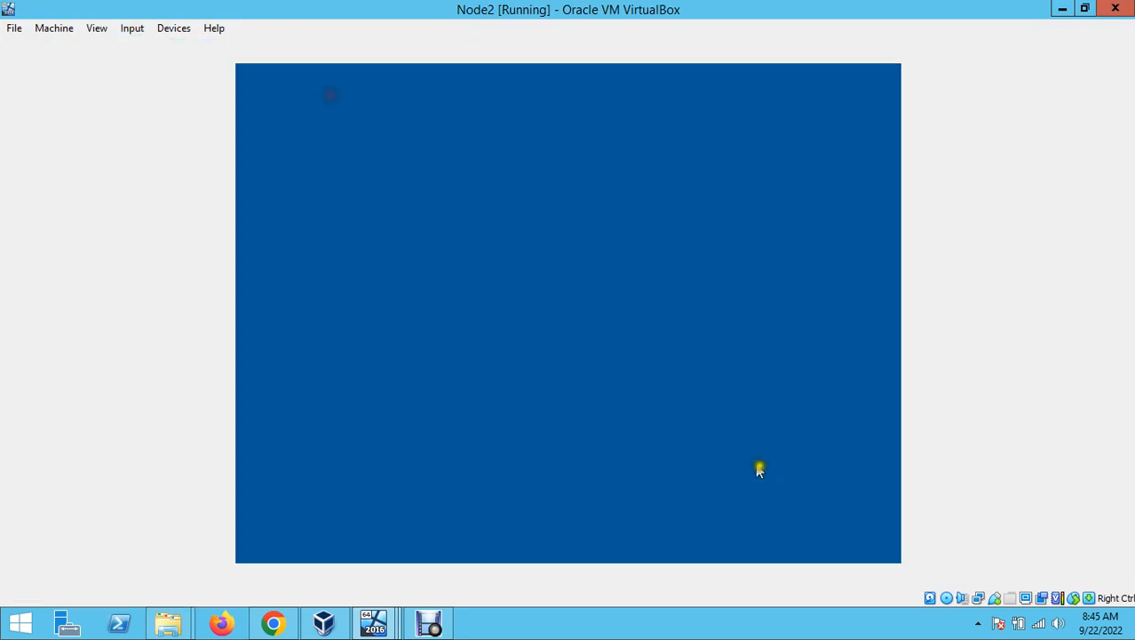
type("******")
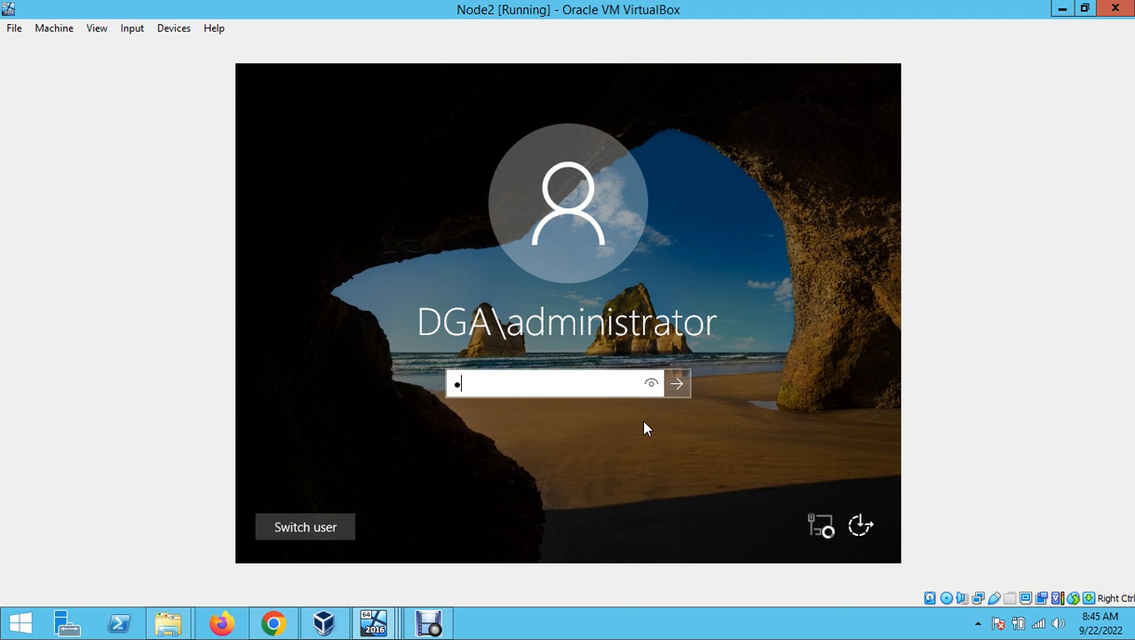
type("****")
key("Return")
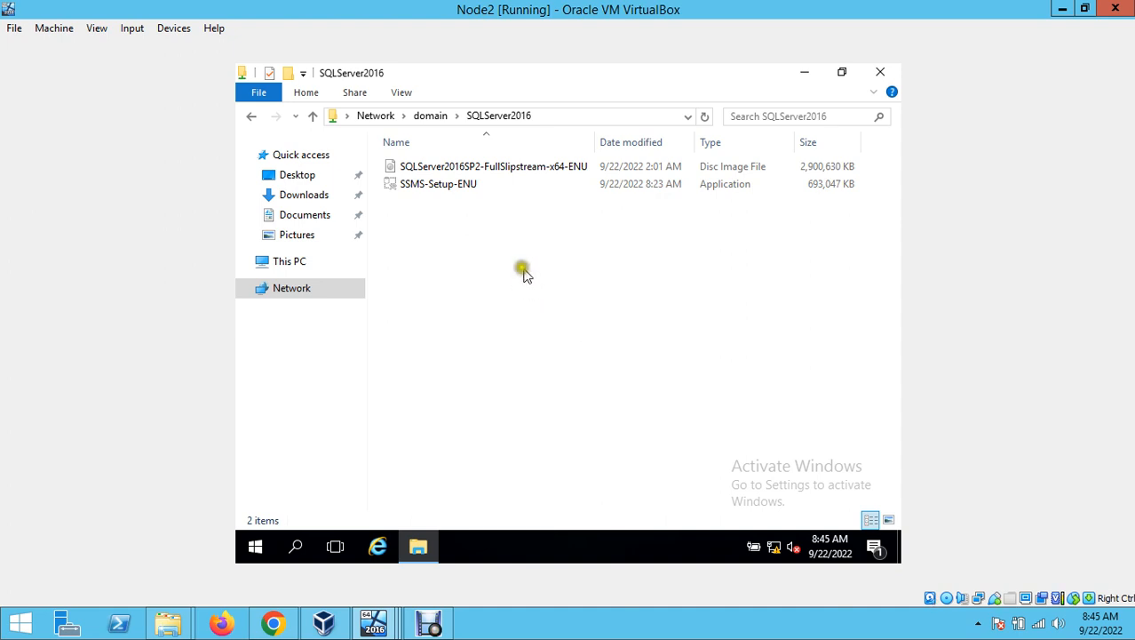
- Copy SSMS-Setup-ENU from the SQLServer2016 share, then go to This PC
double_click(449, 188)
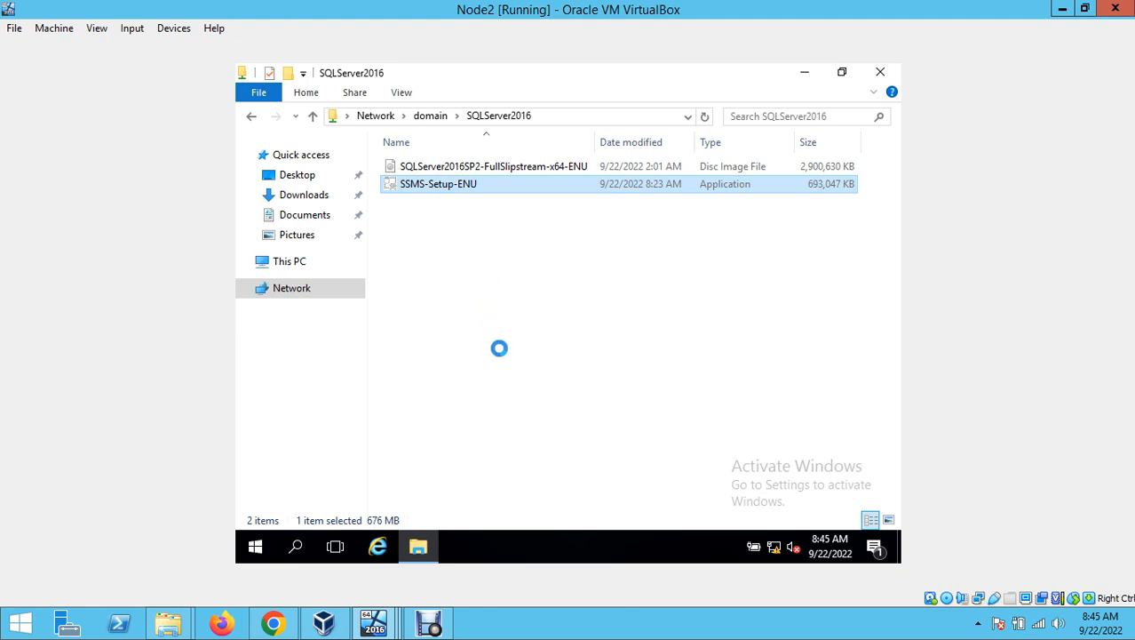
left_click(499, 360)
left_click(283, 262)
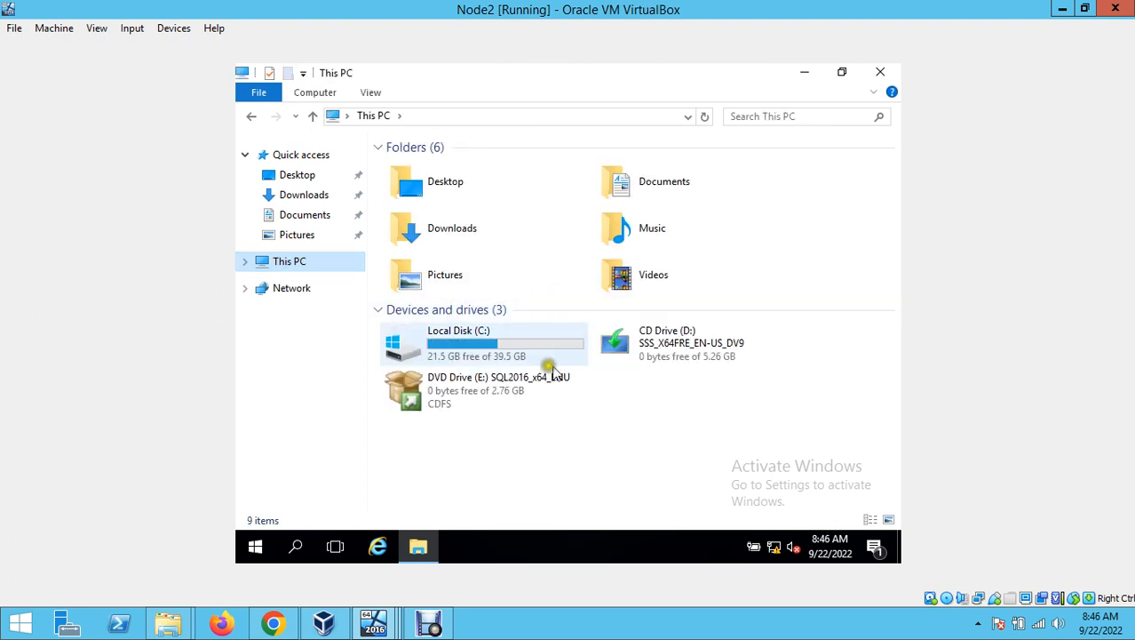
- Paste SSMS-Setup-ENU into C:\SQLServer2016 beside the SQL Server ISO and let the copy finish
double_click(499, 354)
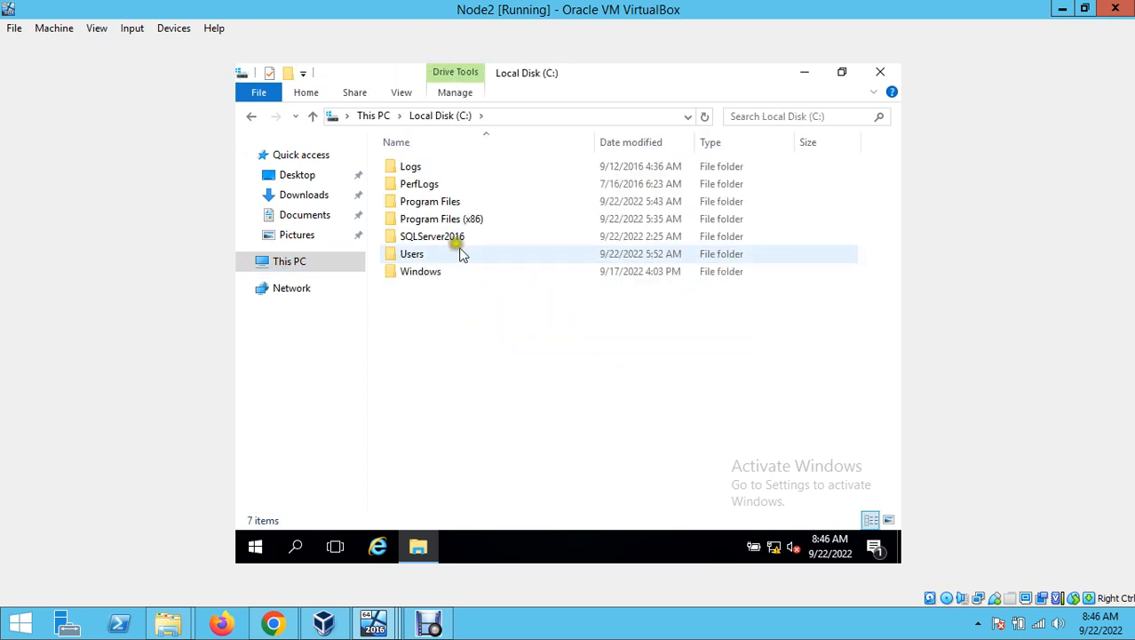
double_click(447, 238)
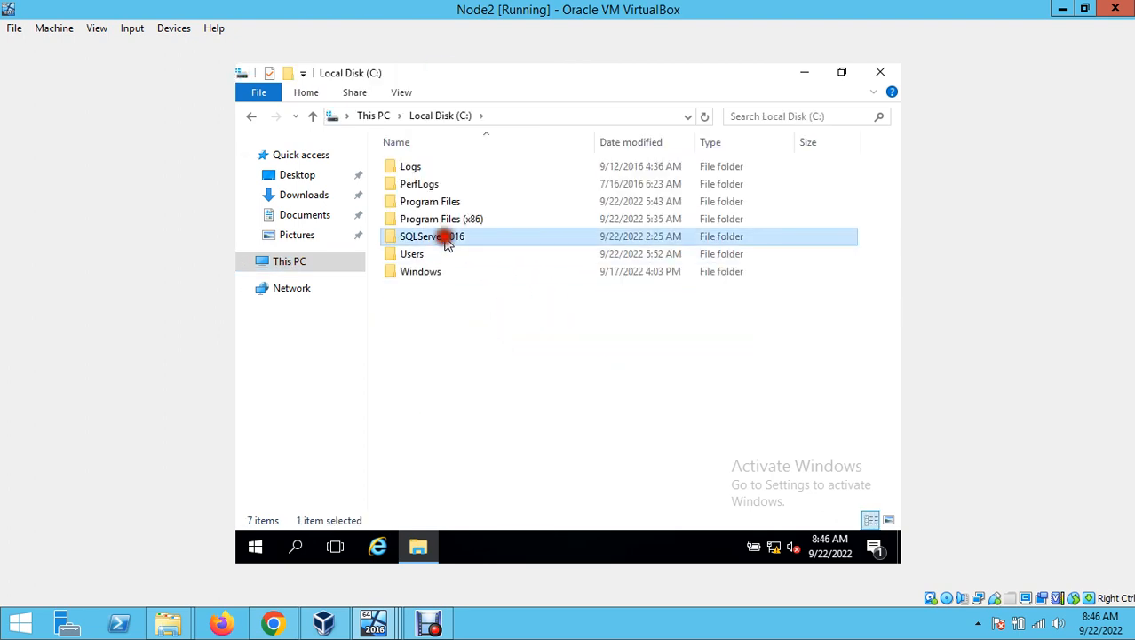
right_click(495, 296)
left_click(532, 407)
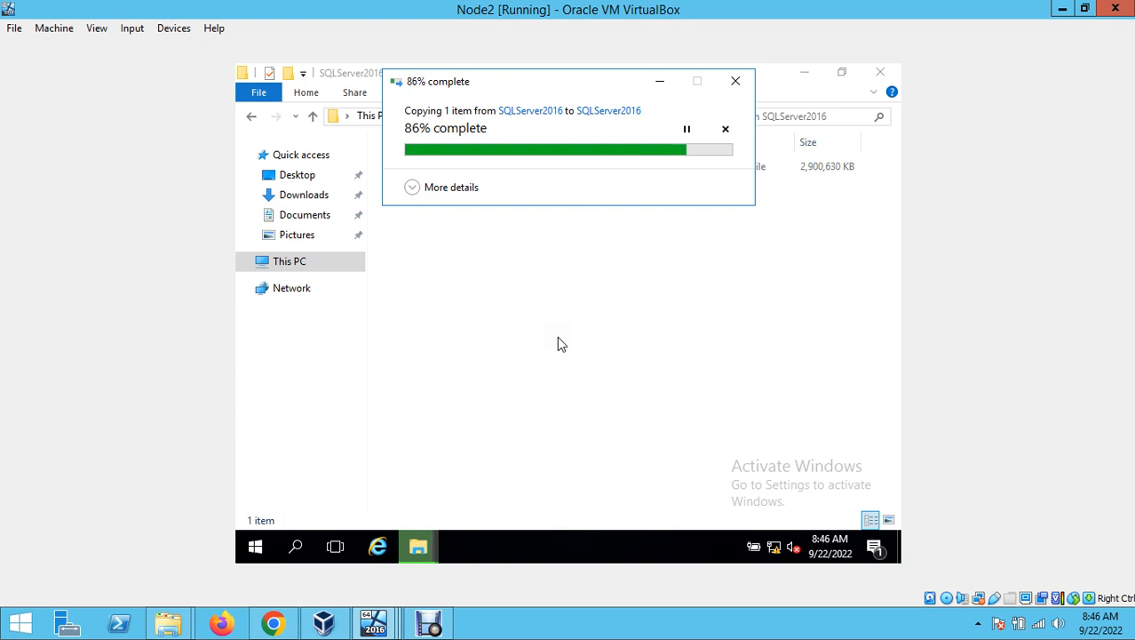
left_click(558, 338)
left_click(557, 338)
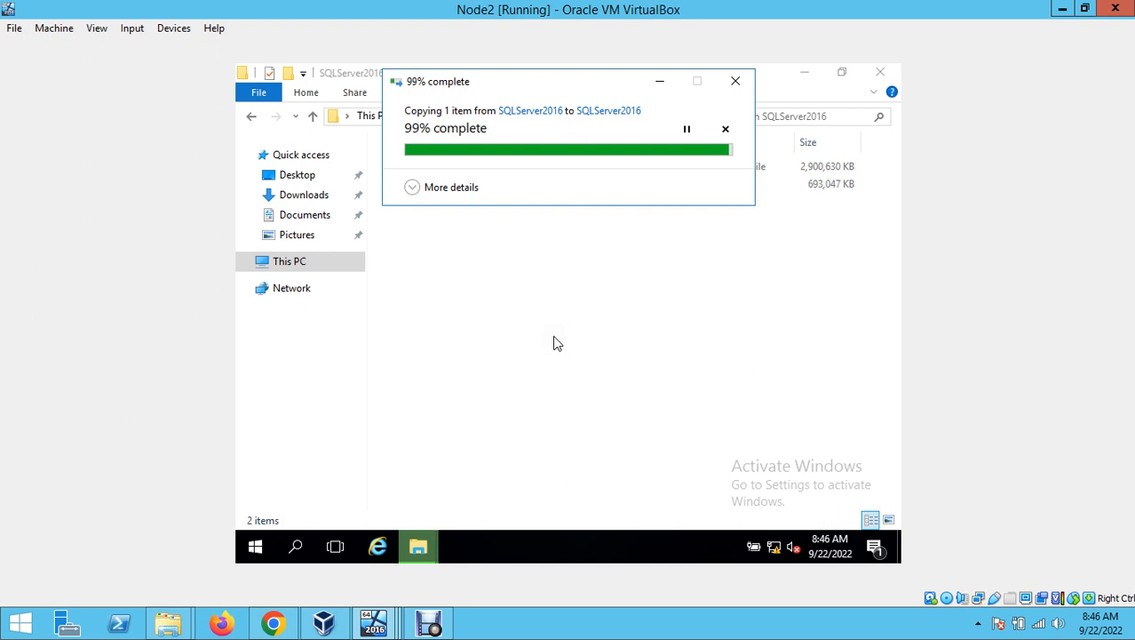
left_click(548, 283)
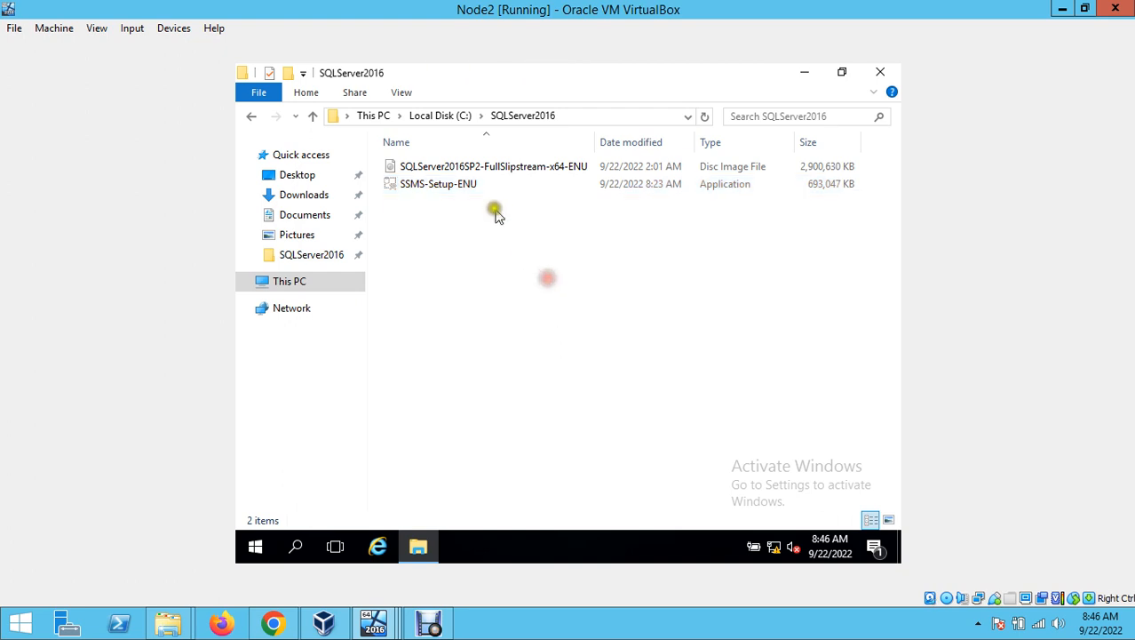
- Run SSMS-Setup-ENU on Node2 as administrator
double_click(468, 189)
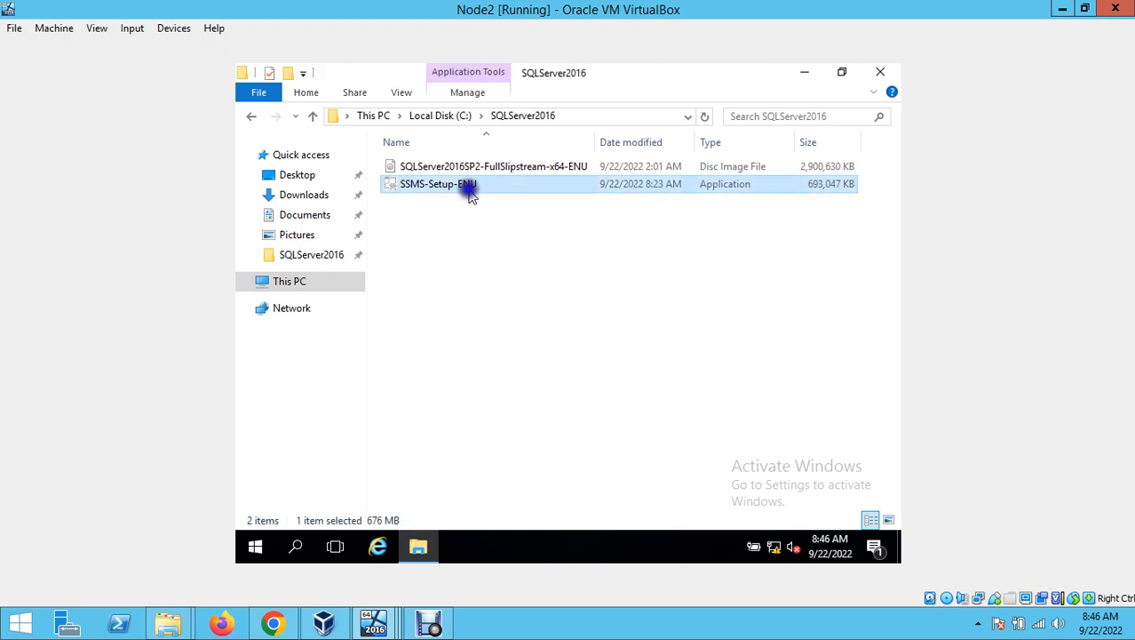
right_click(468, 186)
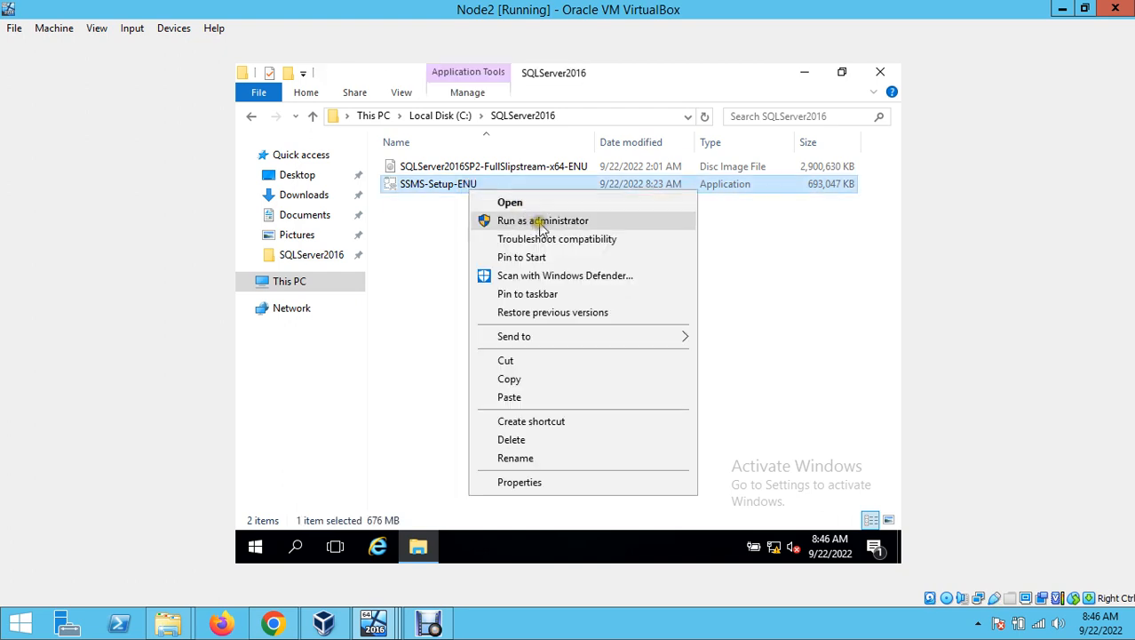
left_click(543, 222)
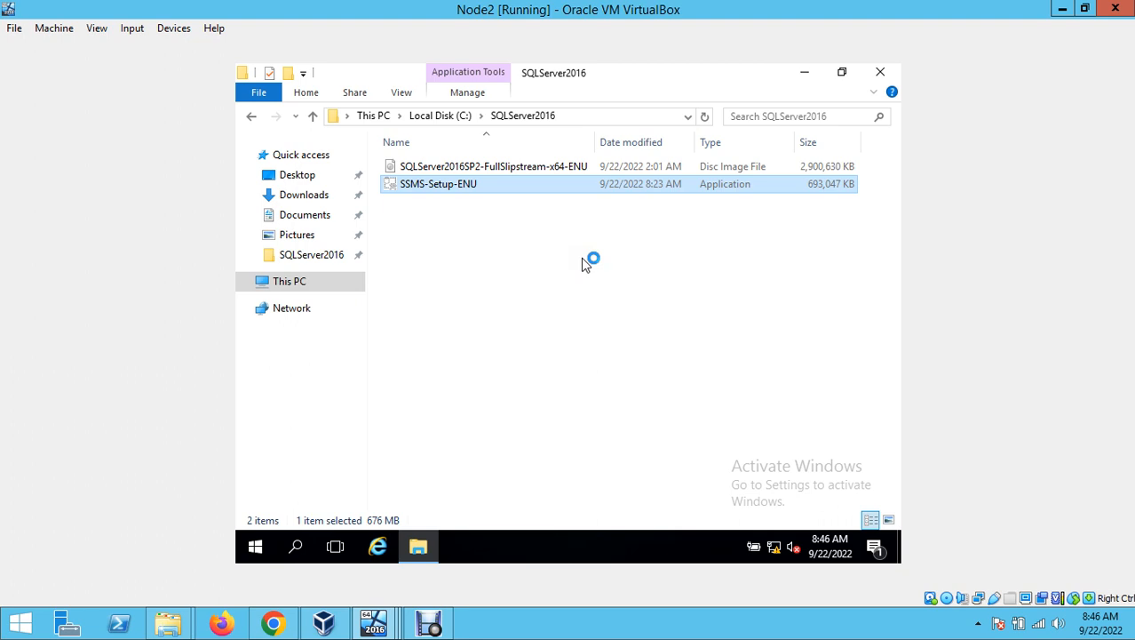
- Minimize Node2's File Explorer to reveal the desktop, then refresh the desktop
left_click(429, 622)
left_click(444, 567)
left_click(429, 622)
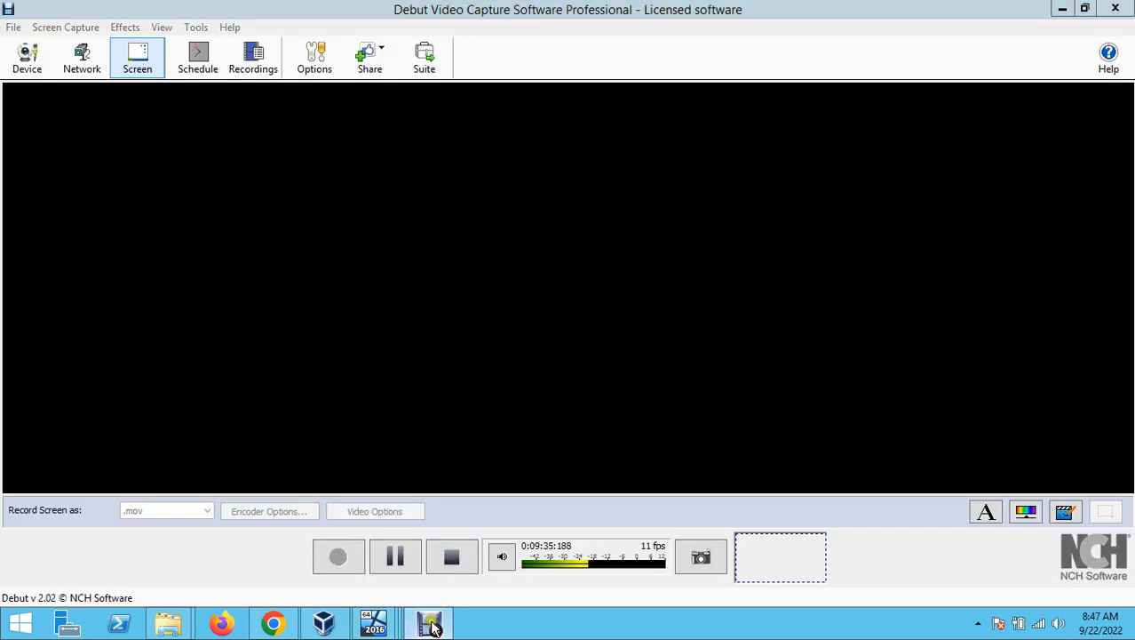
mouse_move(373, 622)
left_click(382, 544)
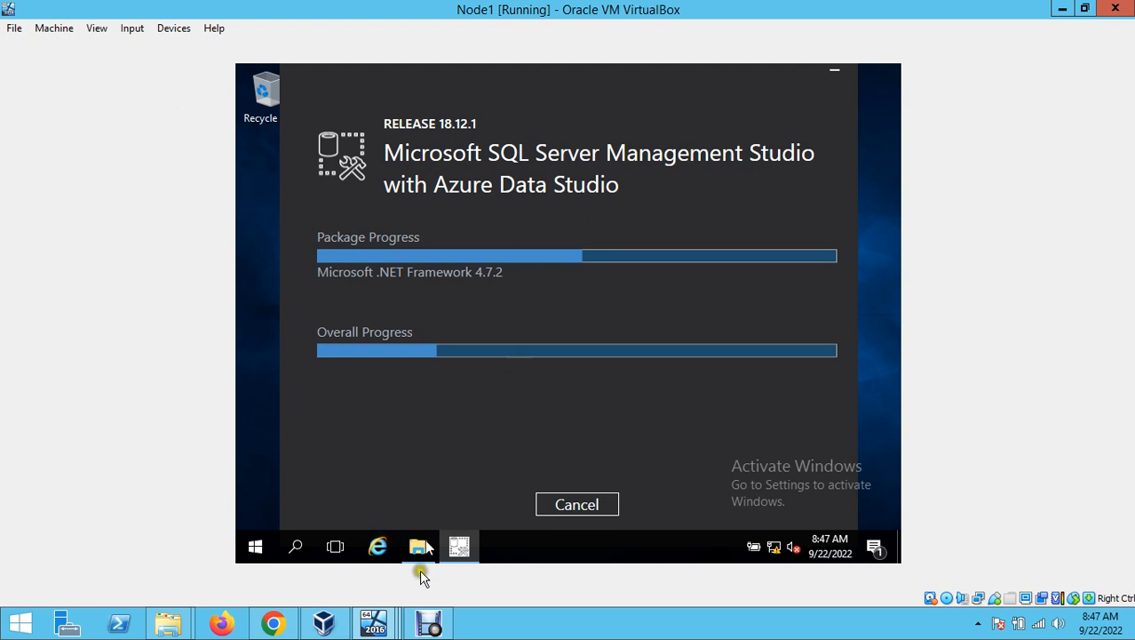
mouse_move(419, 551)
mouse_move(382, 622)
left_click(524, 533)
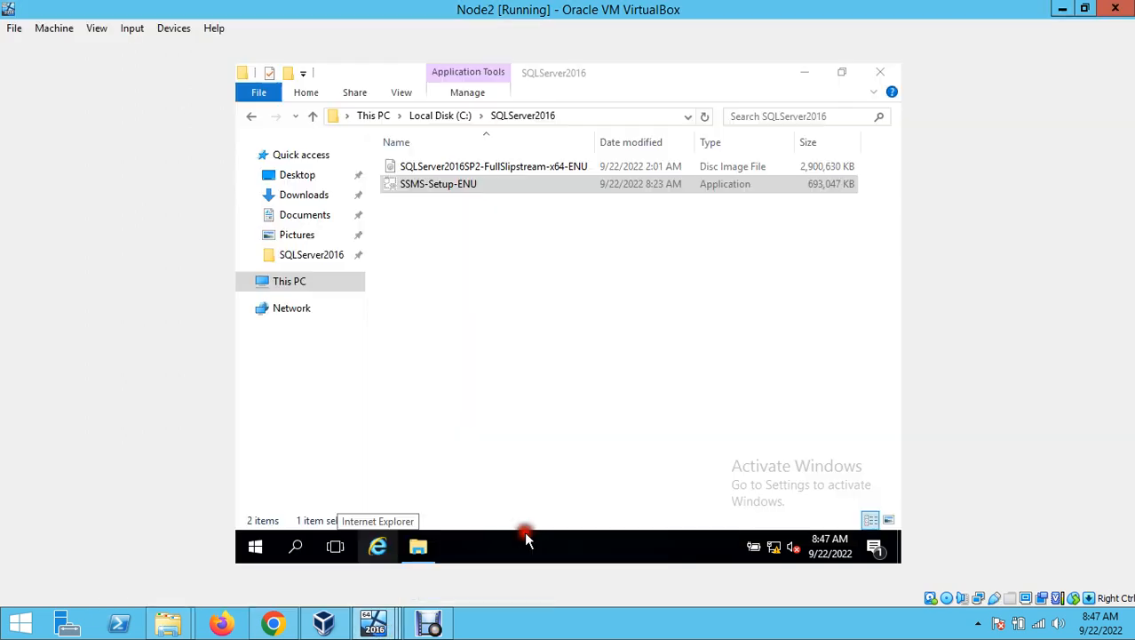
left_click(804, 72)
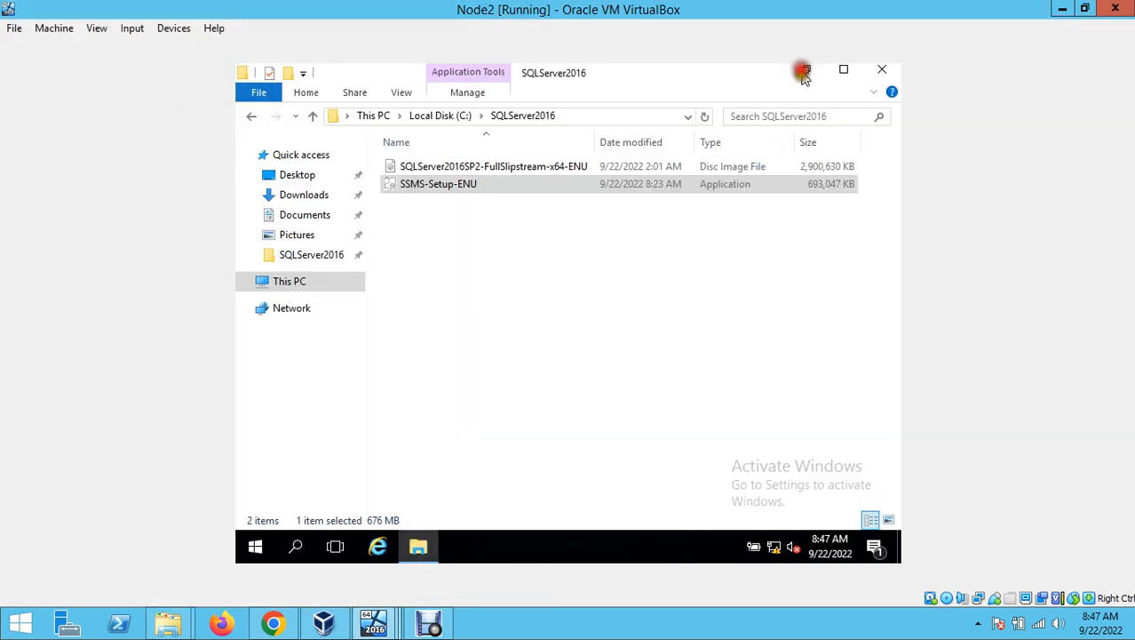
right_click(513, 286)
left_click(560, 327)
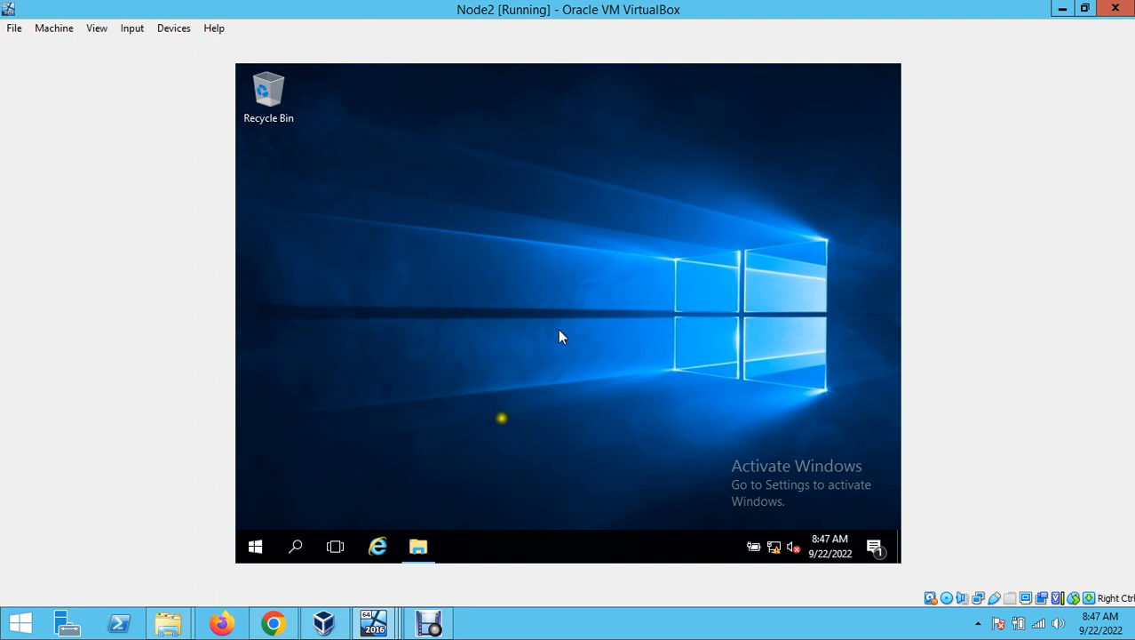
- Glance at Node1's SSMS install progress, then return to Node2's SSMS 18.12.1 setup welcome
left_click(374, 622)
left_click(384, 549)
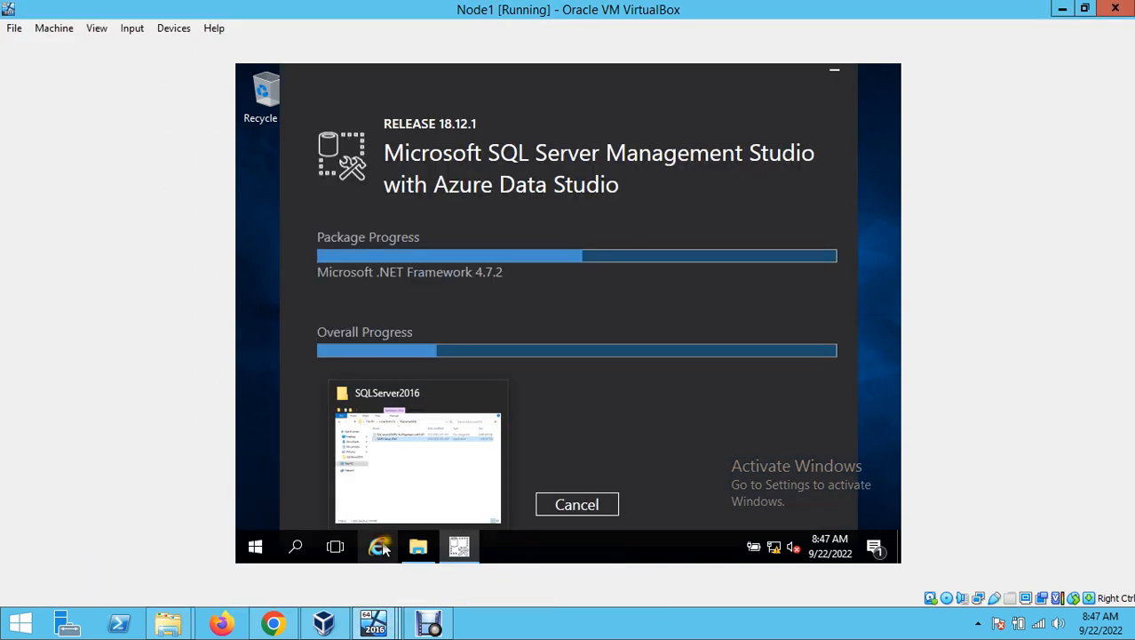
left_click(373, 622)
left_click(554, 539)
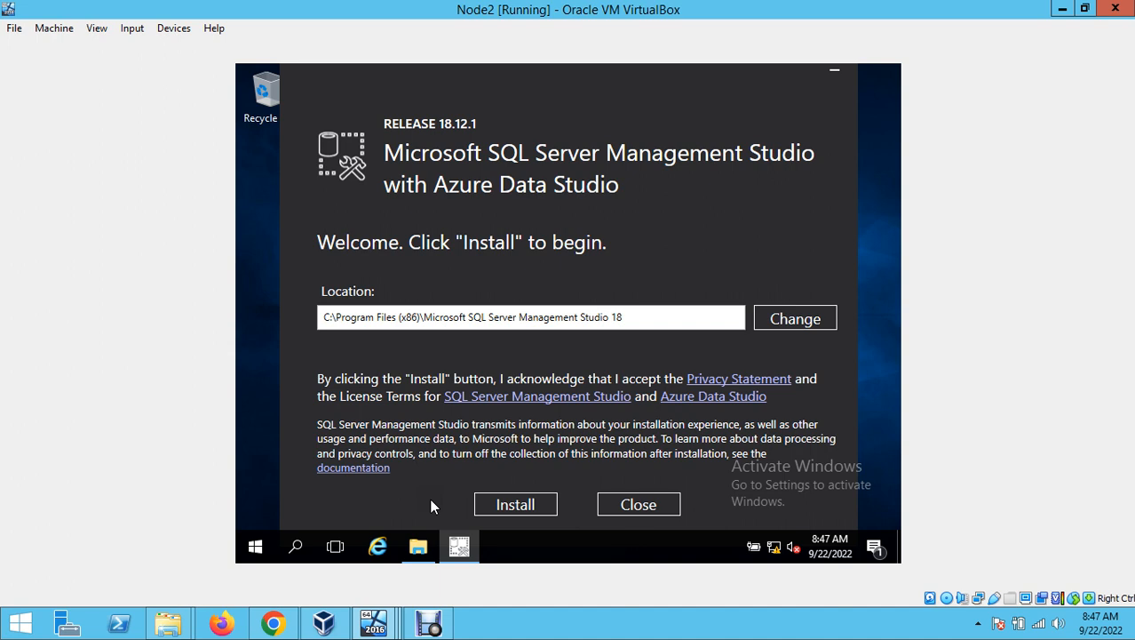
- Start Node2's SSMS installation, then switch to Node1, whose setup now requests a restart
left_click(478, 507)
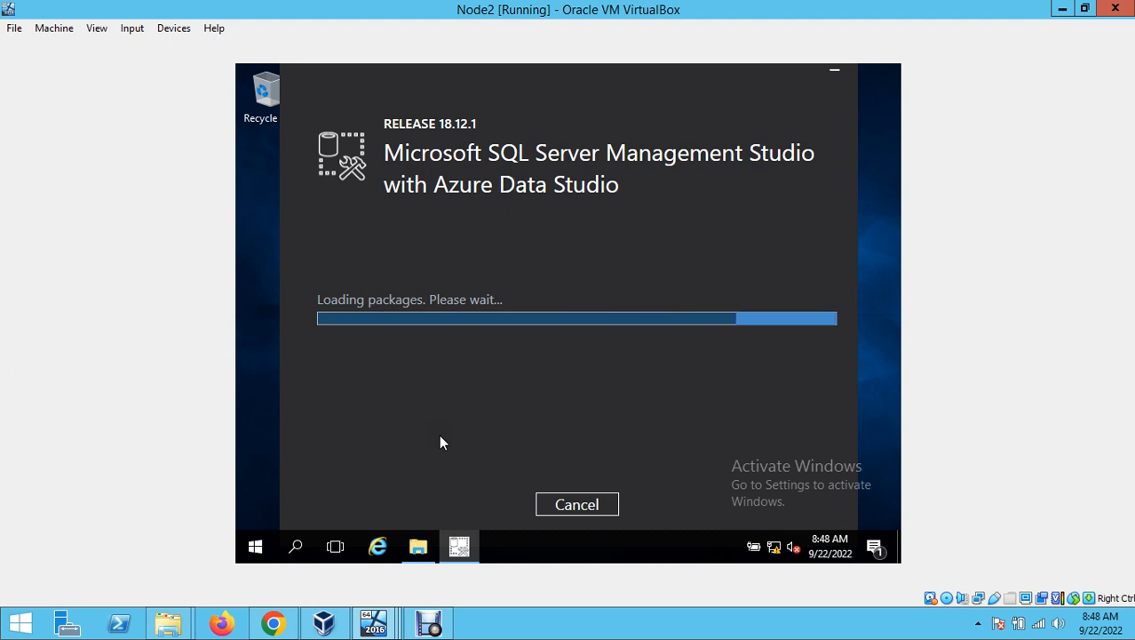
mouse_move(417, 618)
left_click(407, 567)
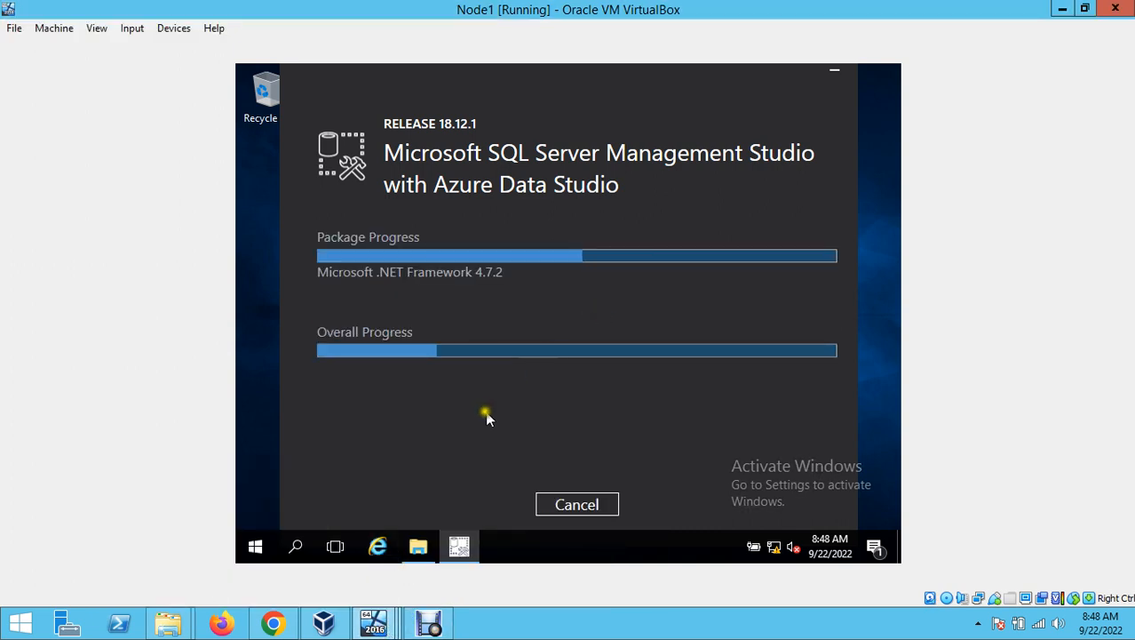
mouse_move(428, 622)
left_click(433, 624)
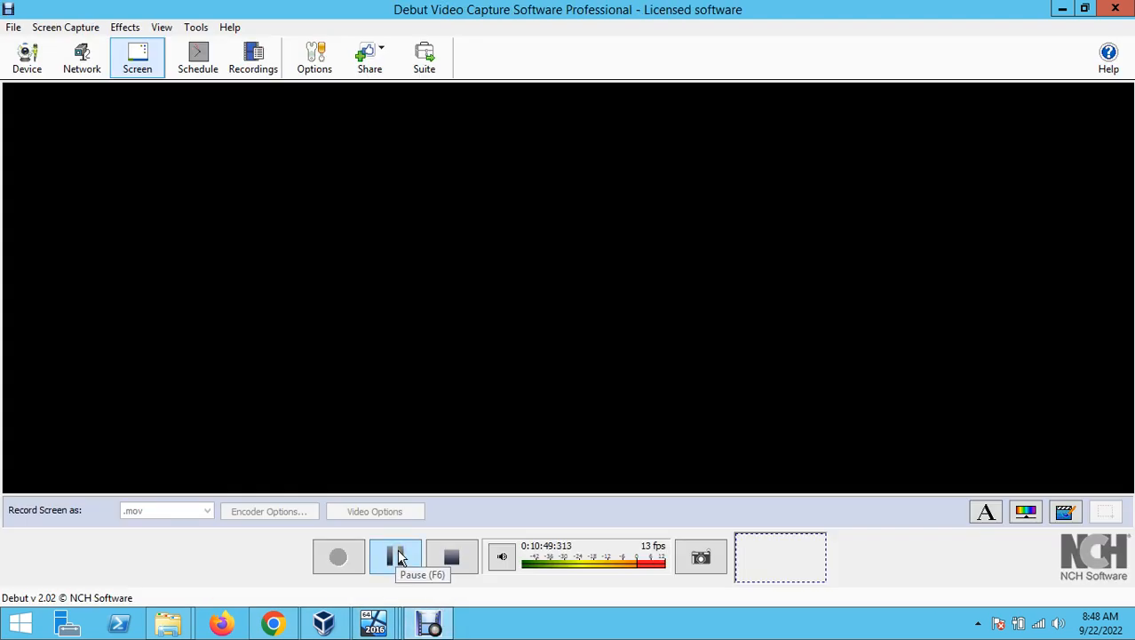
left_click(396, 556)
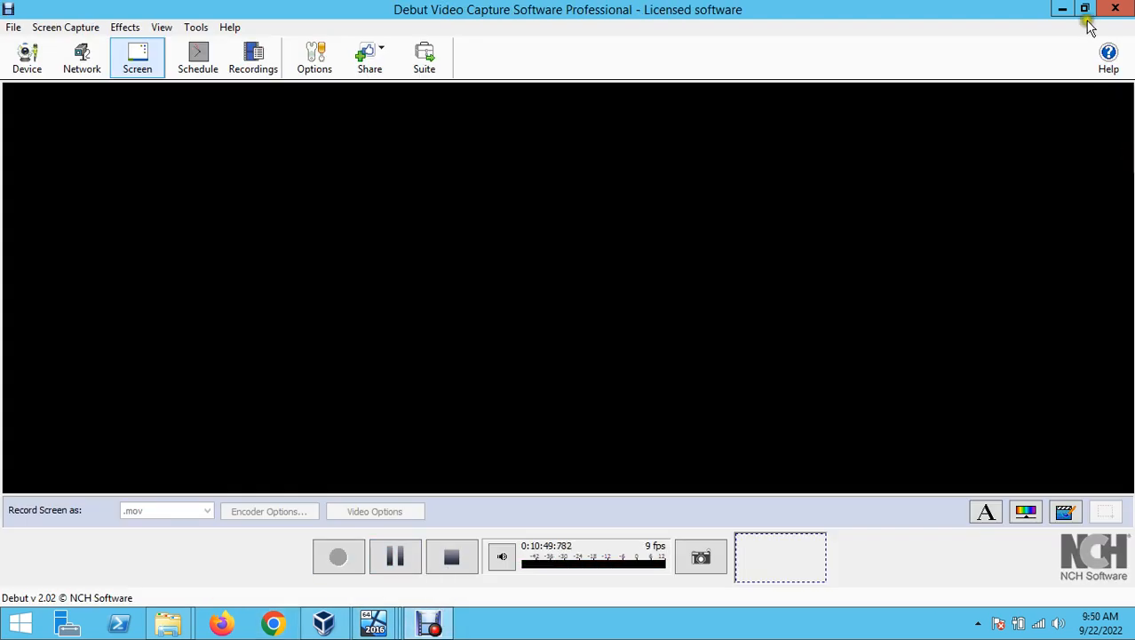
left_click(1062, 9)
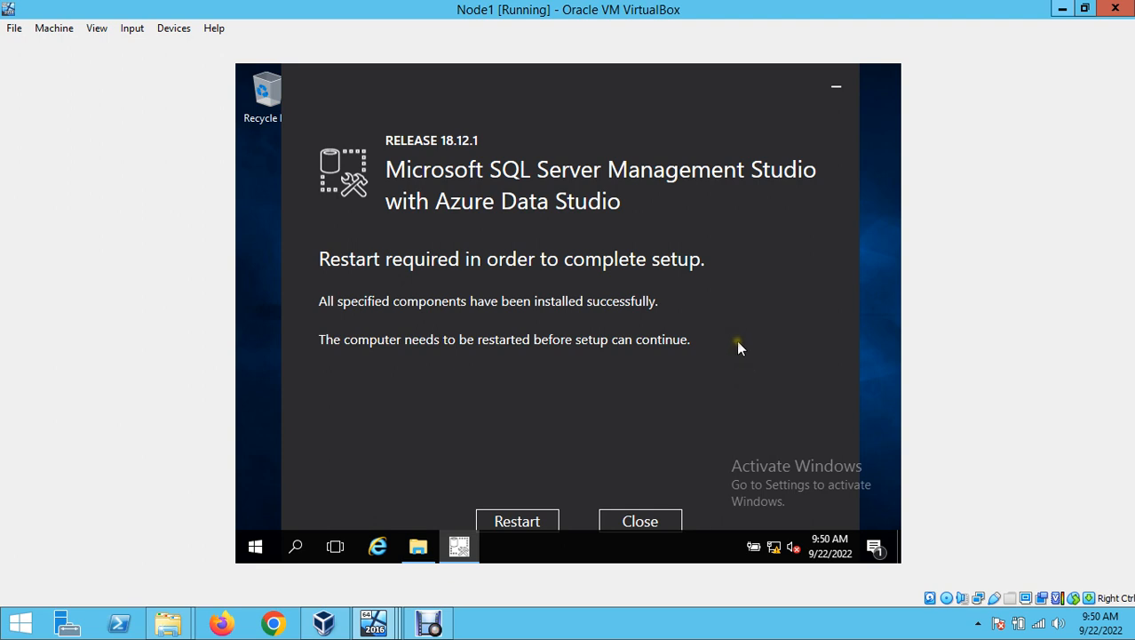
- Restart Node1 from its SSMS setup dialog to complete the installation
left_click(543, 521)
left_click(545, 427)
left_click(518, 518)
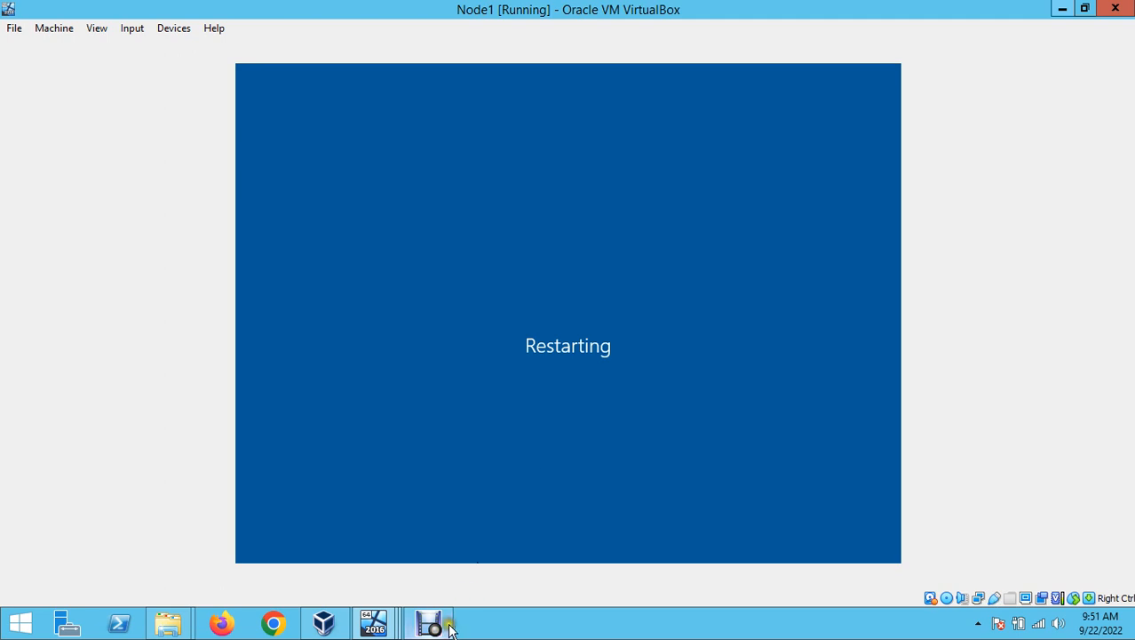
- Switch to Node2 and send Insert Ctrl-Alt-Del to bring up its sign-in prompt
left_click(416, 618)
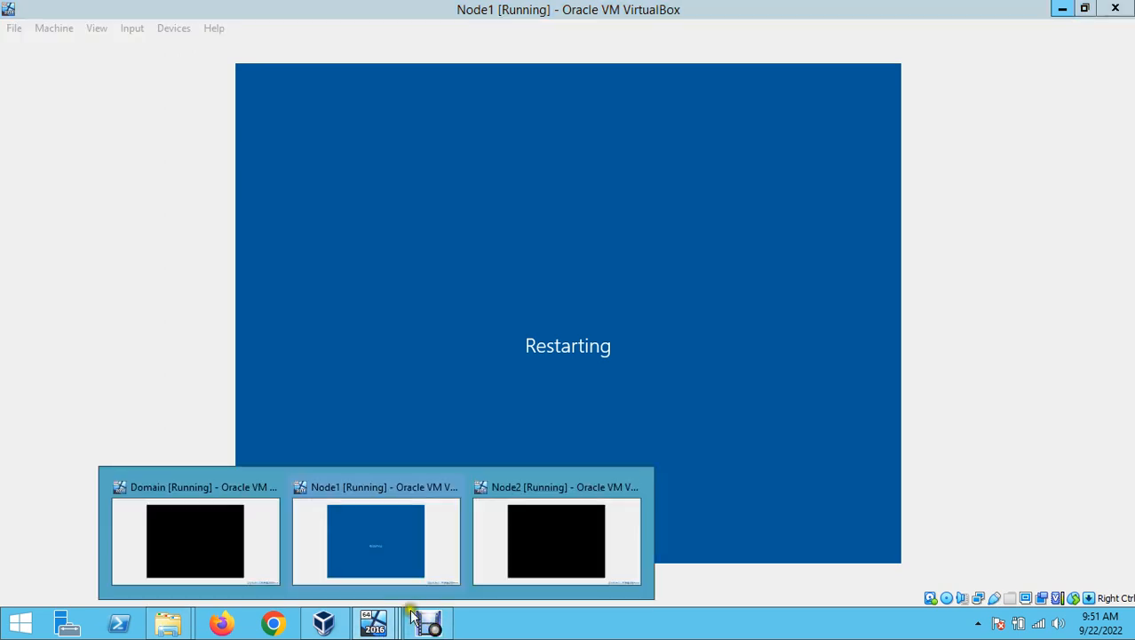
left_click(570, 532)
left_click(127, 31)
mouse_move(202, 51)
left_click(342, 94)
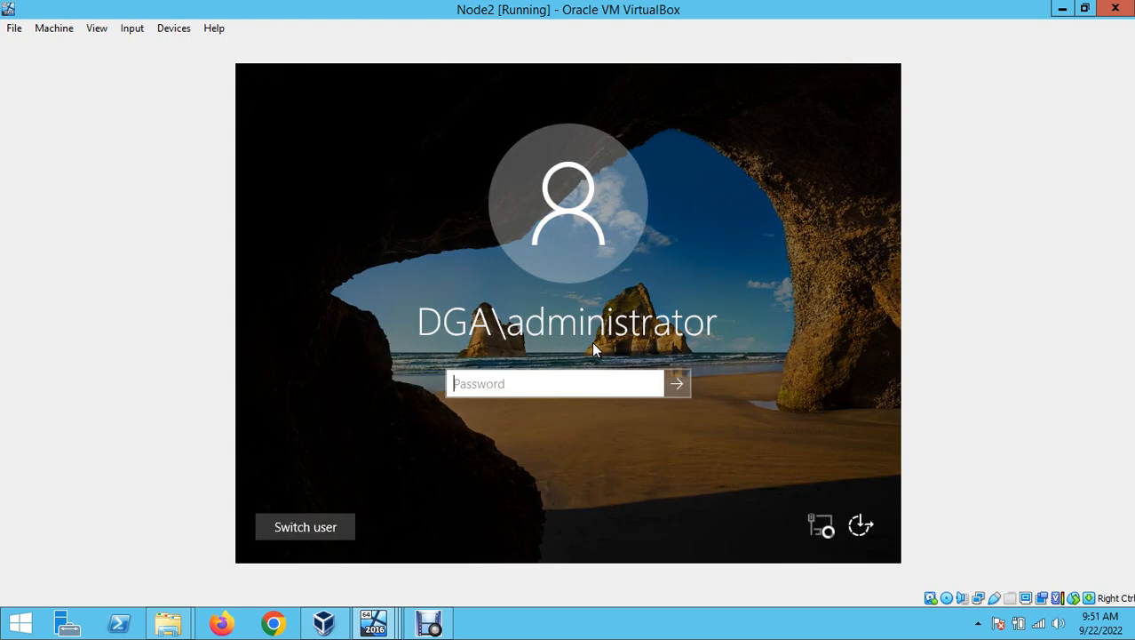
- Sign back in to Node2 with the password and restart it from the SSMS setup dialog
type("**********")
key("Return")
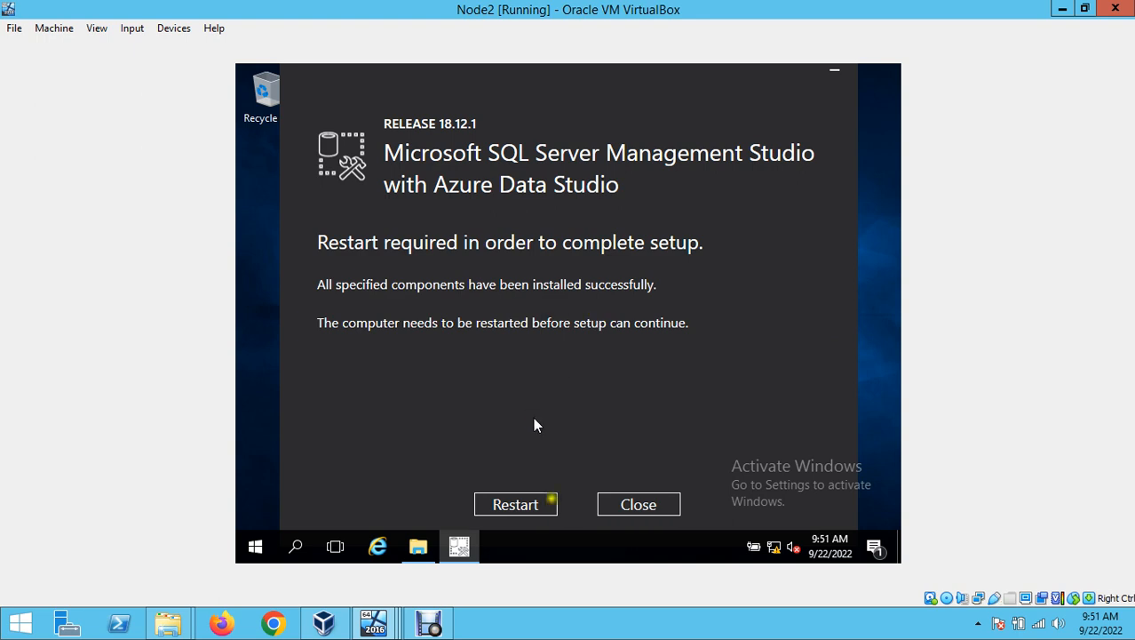
left_click(539, 505)
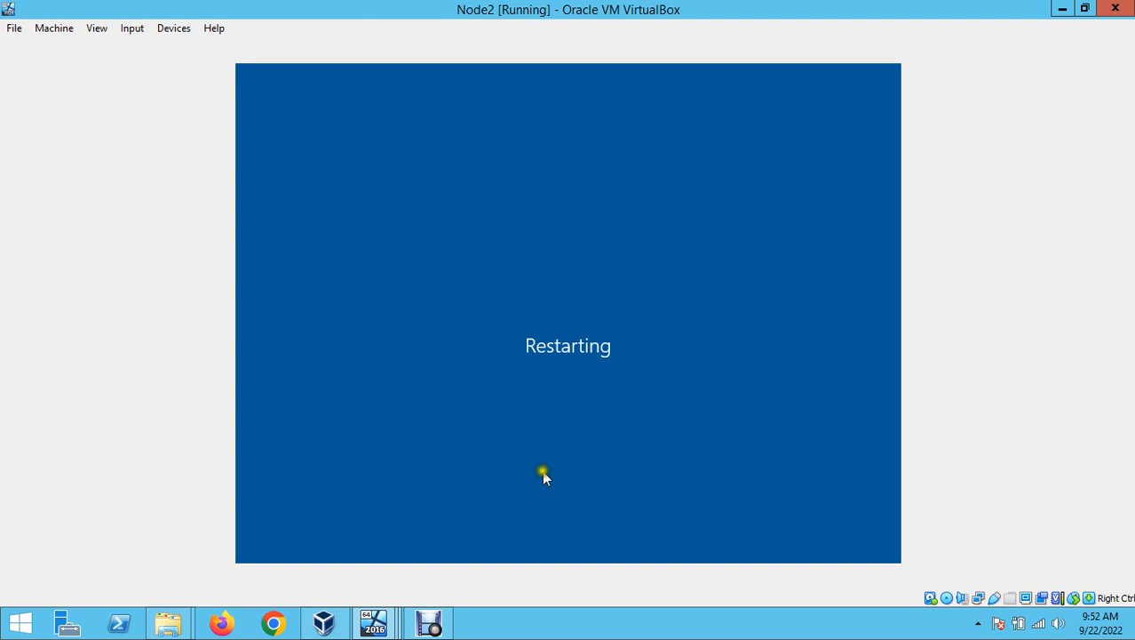
- Check on Node1 and Node2 while both machines restart
left_click(374, 624)
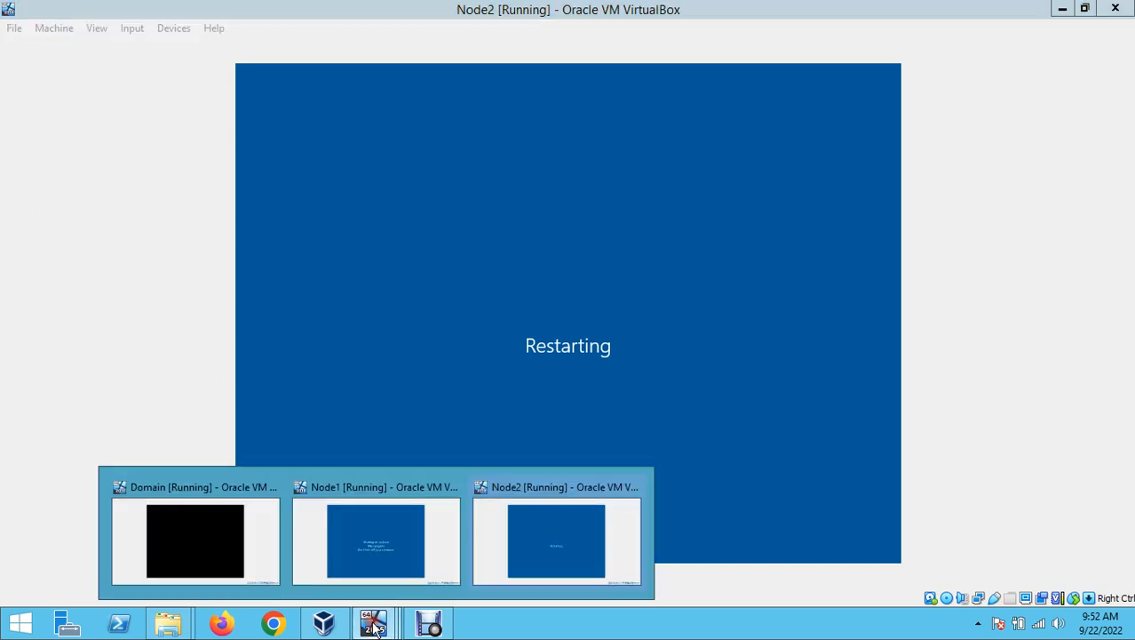
left_click(367, 546)
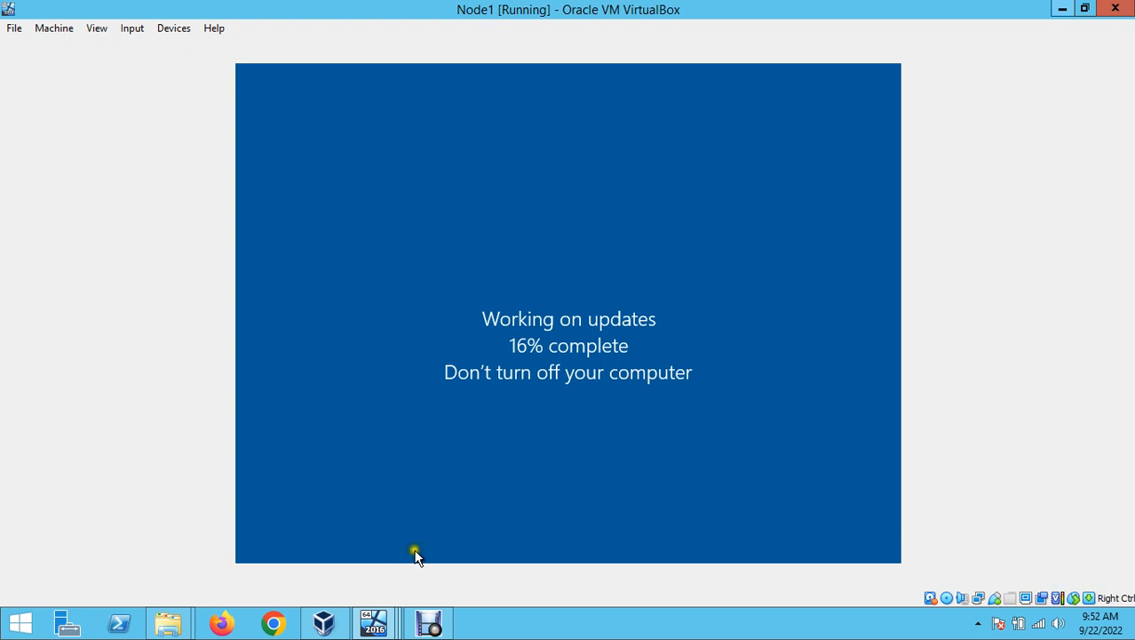
left_click(377, 622)
left_click(523, 542)
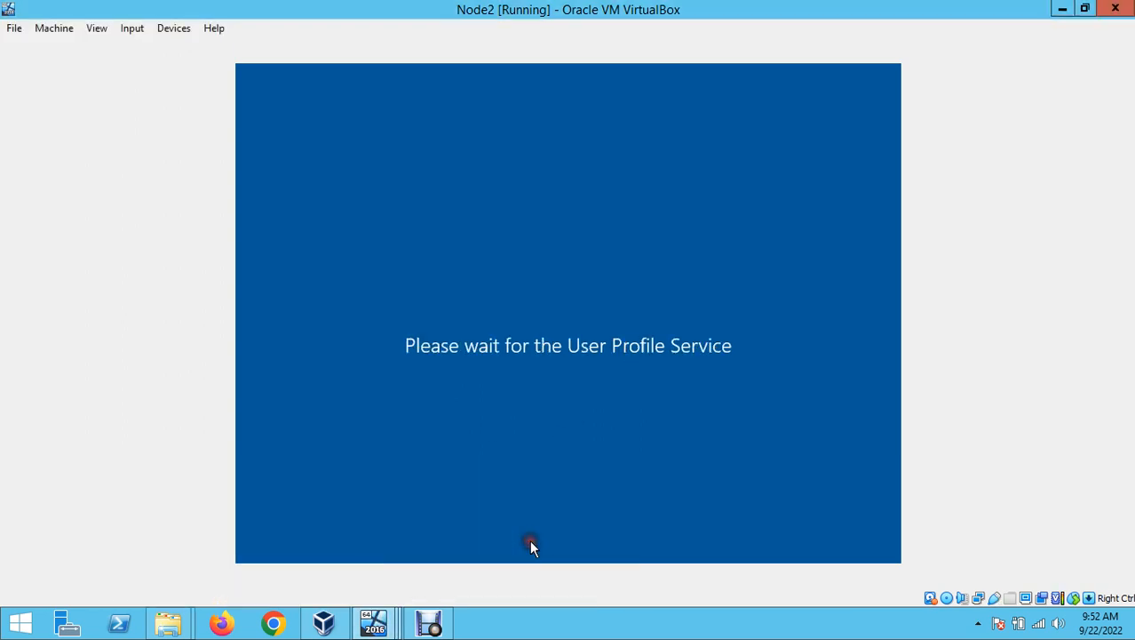
left_click(374, 622)
left_click(378, 538)
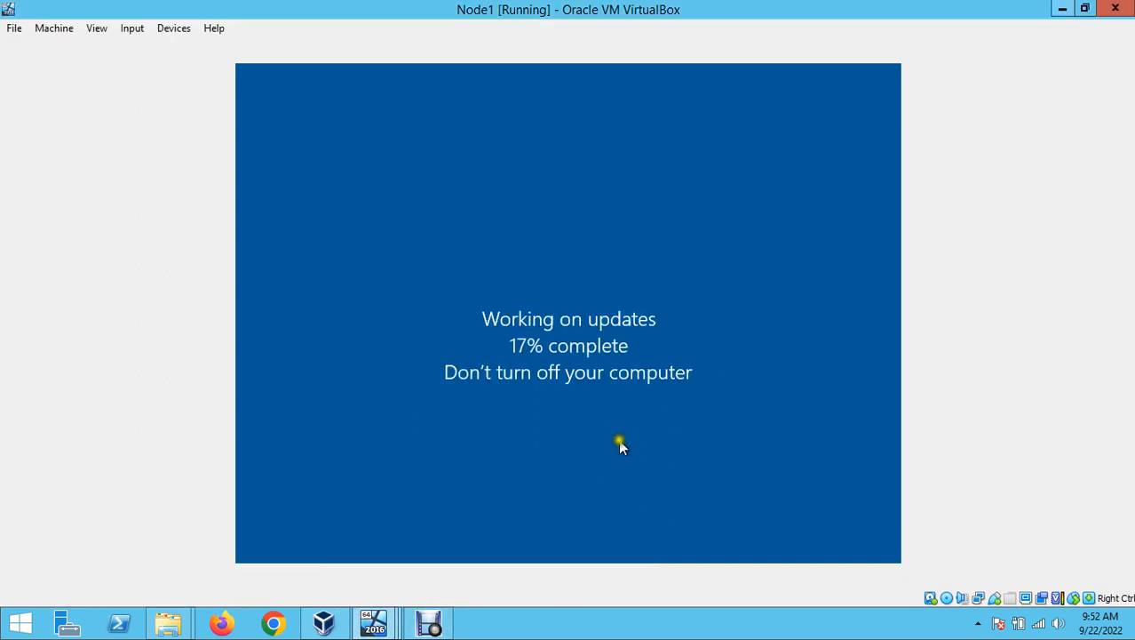
left_click(430, 622)
left_click(395, 557)
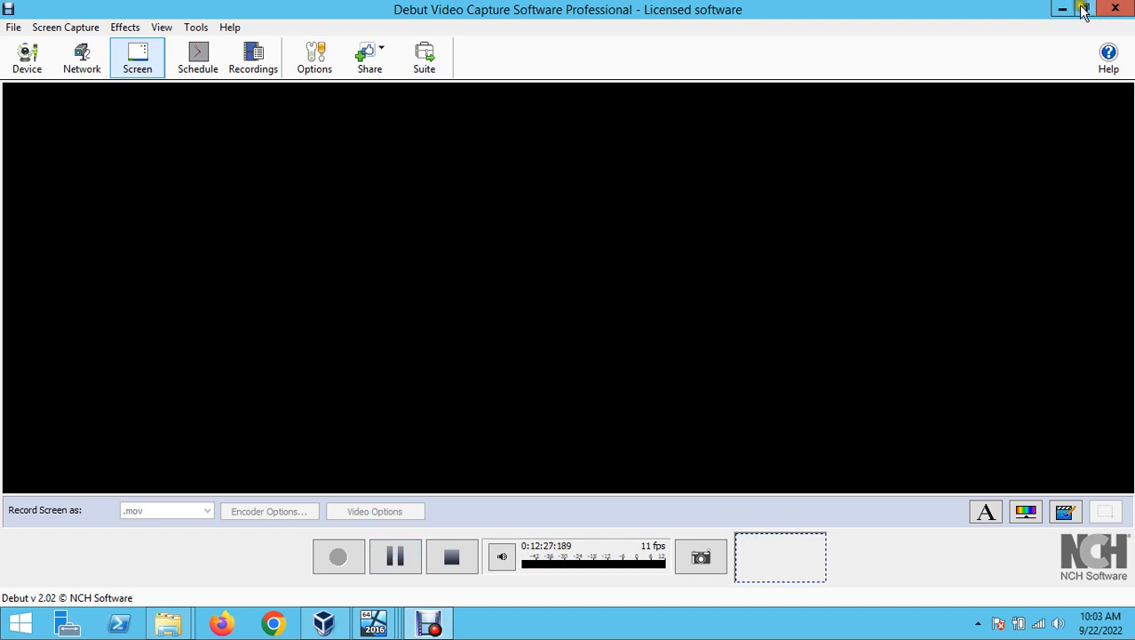
left_click(1062, 9)
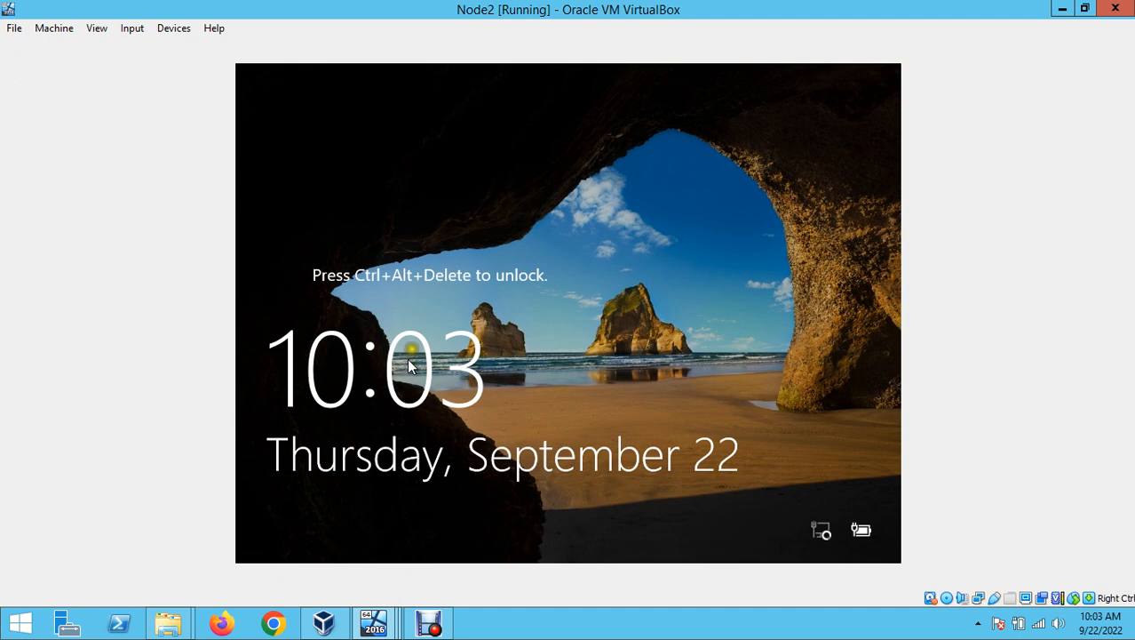
- Unlock Node2 with Insert Ctrl-Alt-Del and sign in with the domain administrator password
left_click(133, 27)
mouse_move(155, 49)
left_click(312, 93)
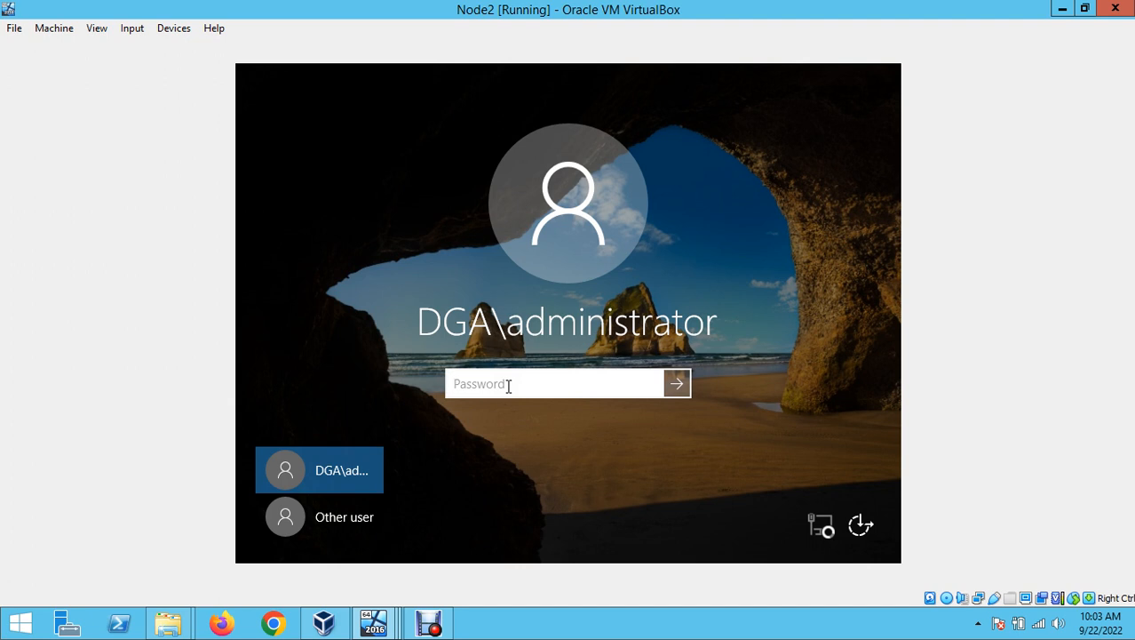
type("••••••••••")
key("Return")
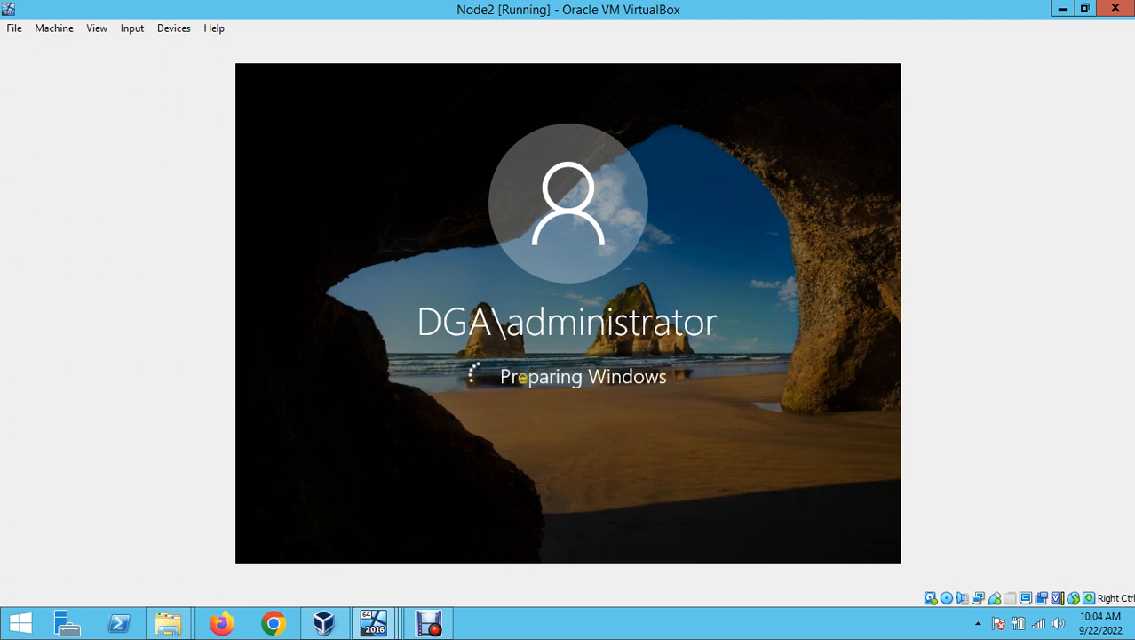
- Bring up Node1, now back at its Windows desktop
left_click(427, 623)
left_click(423, 524)
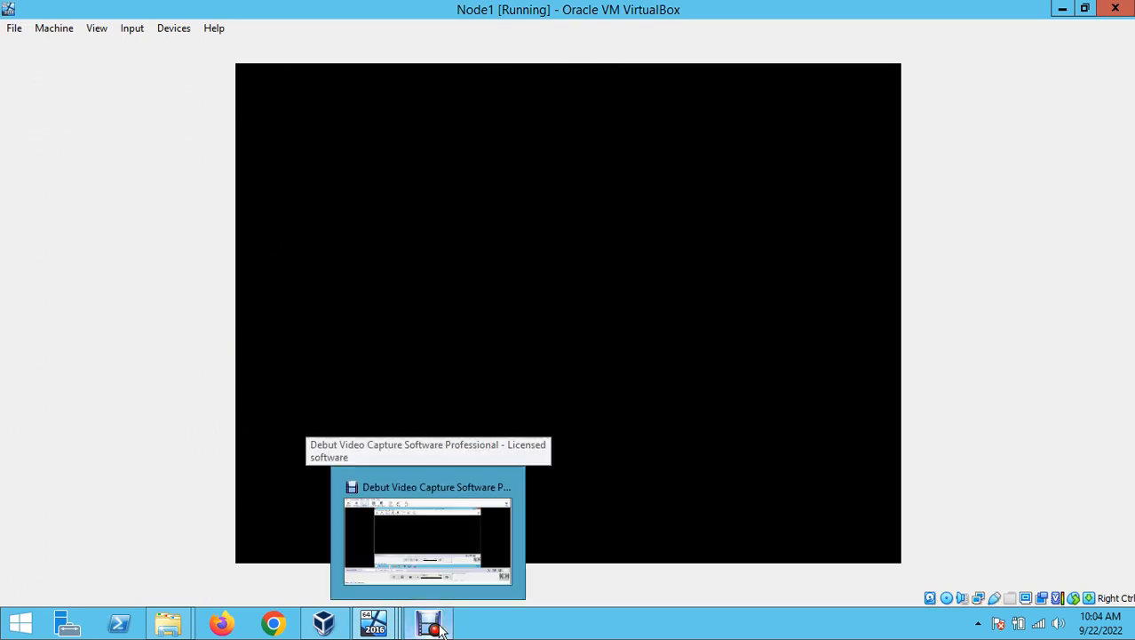
left_click(438, 627)
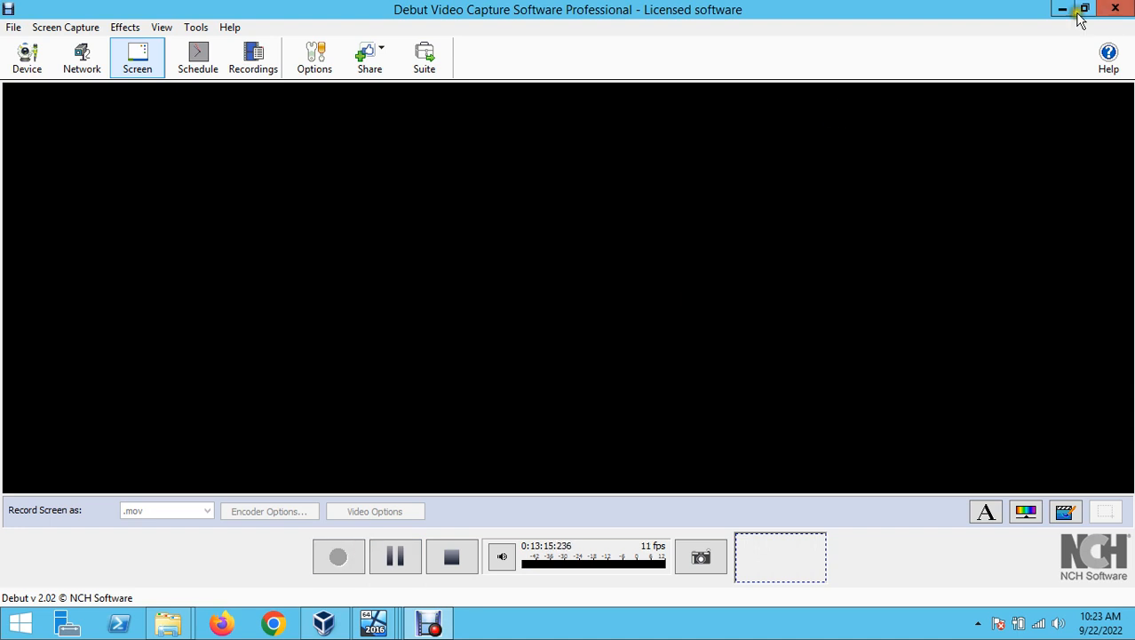
left_click(1065, 9)
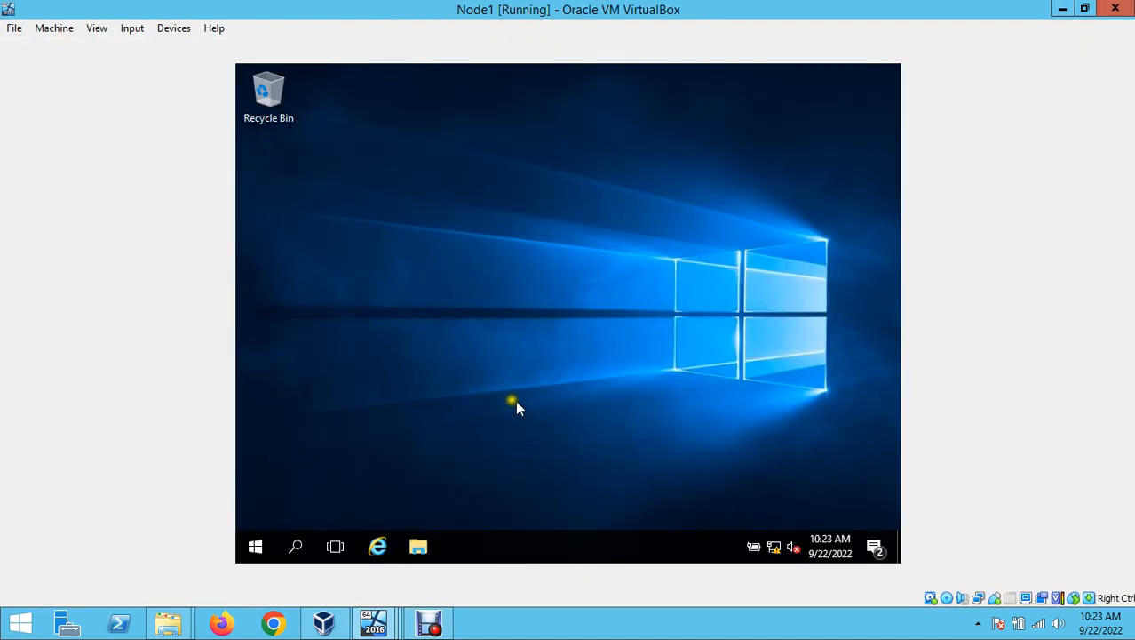
- In Node1's Start menu, expand Microsoft SQL Server Tools 18, then begin a search with 's'
left_click(250, 551)
scroll(410, 440, "down", 3)
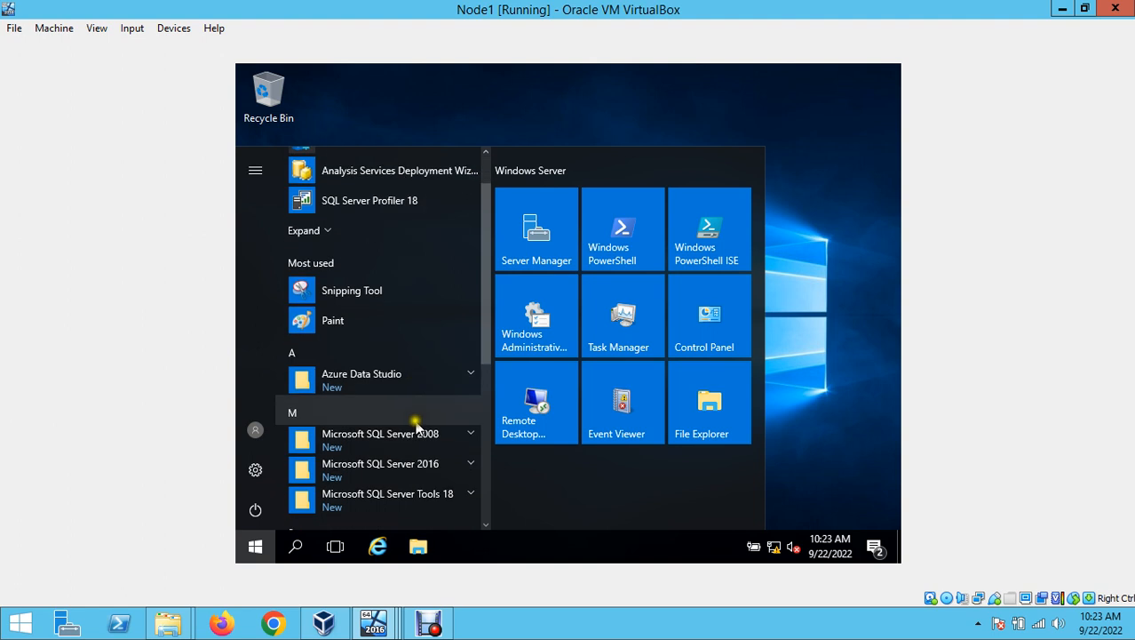
scroll(410, 457, "down", 1)
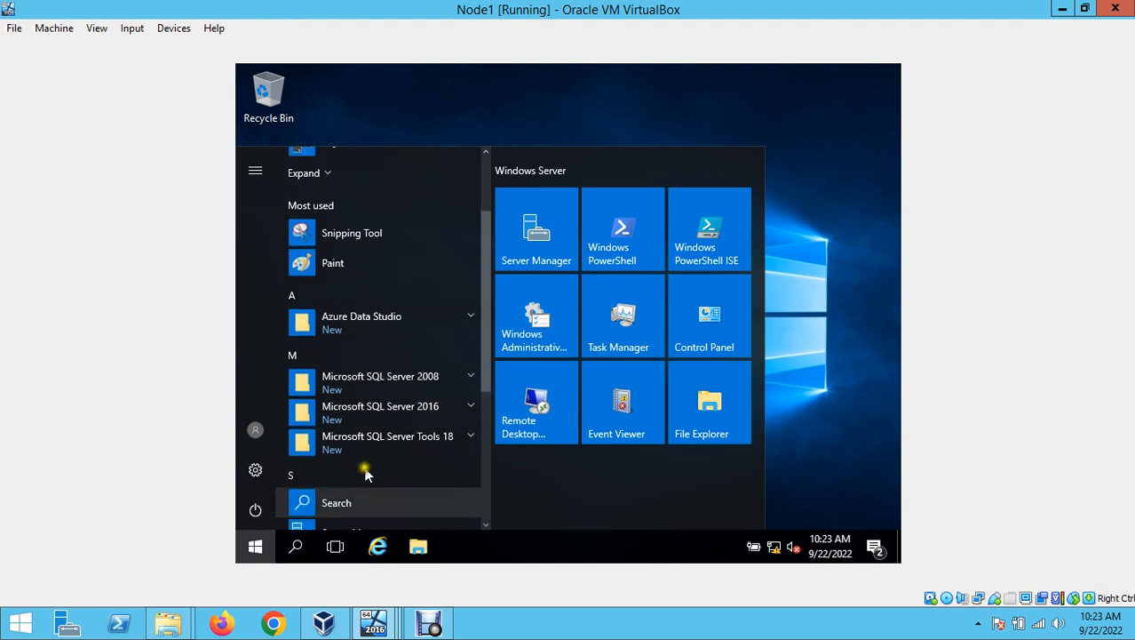
left_click(467, 439)
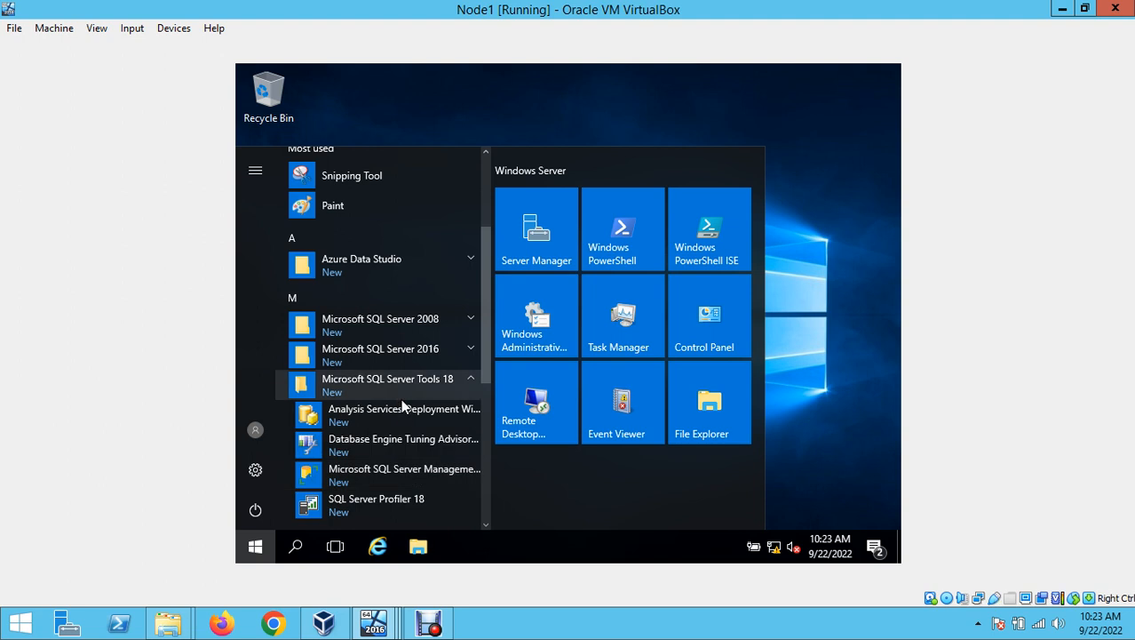
type("s")
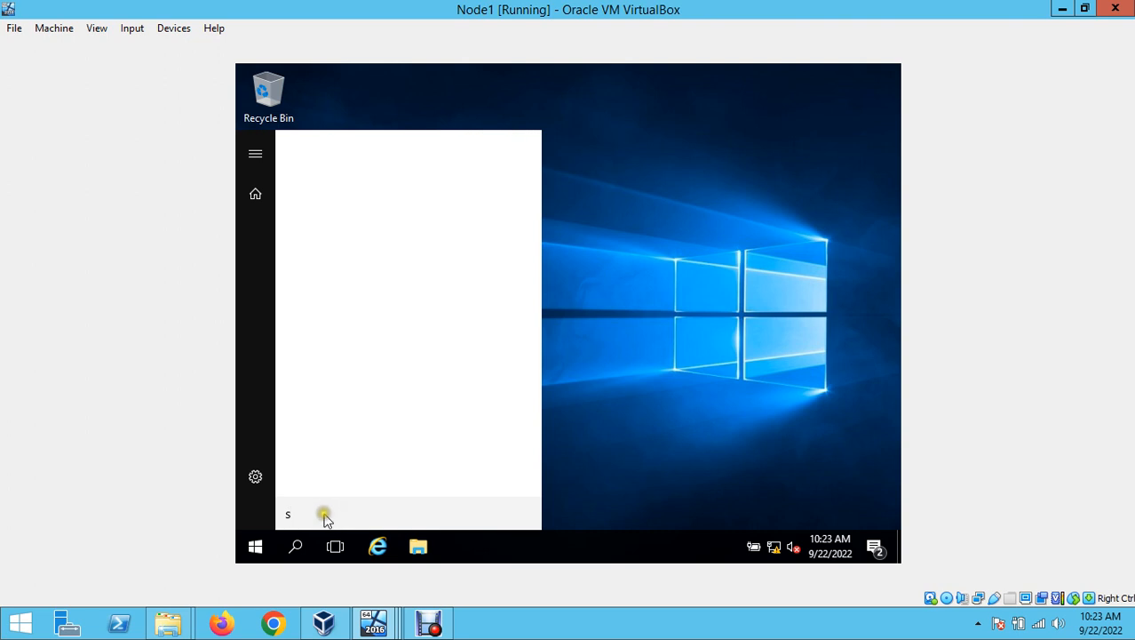
- Clear the stray letter and type 'management studio' into Node1's Windows search
left_click_drag(324, 514, 262, 514)
key("BackSpace")
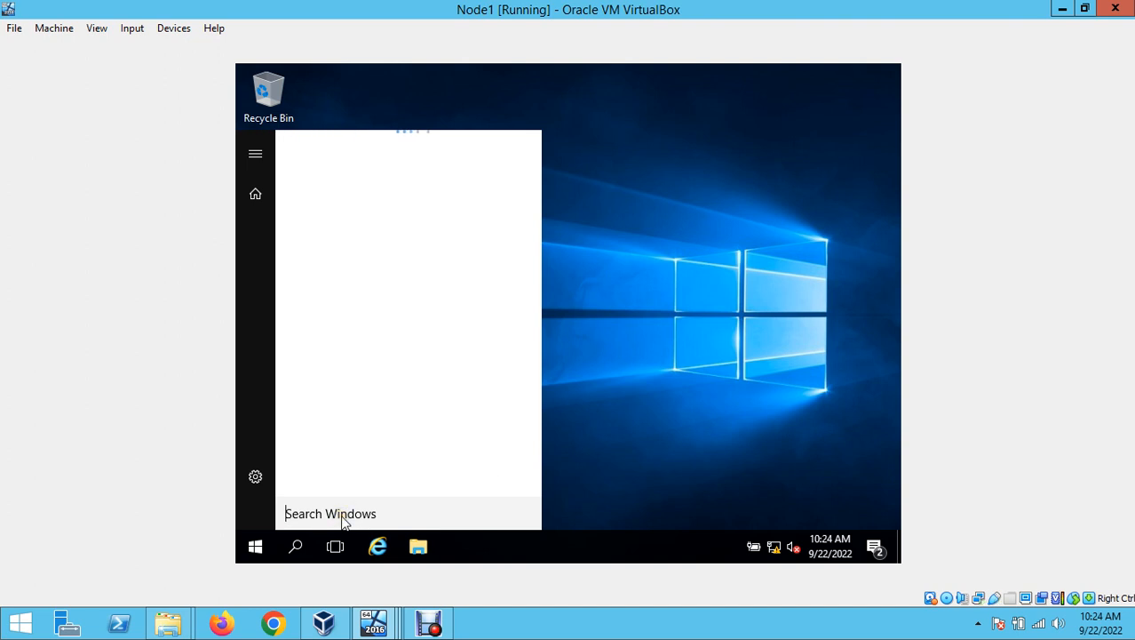
left_click(344, 520)
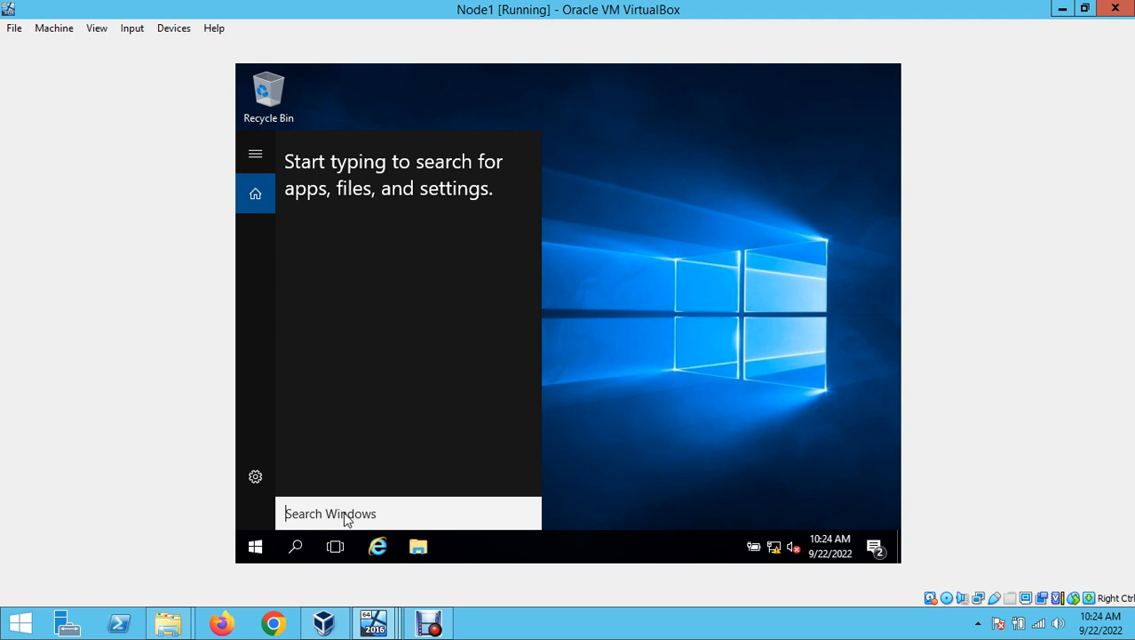
type("m")
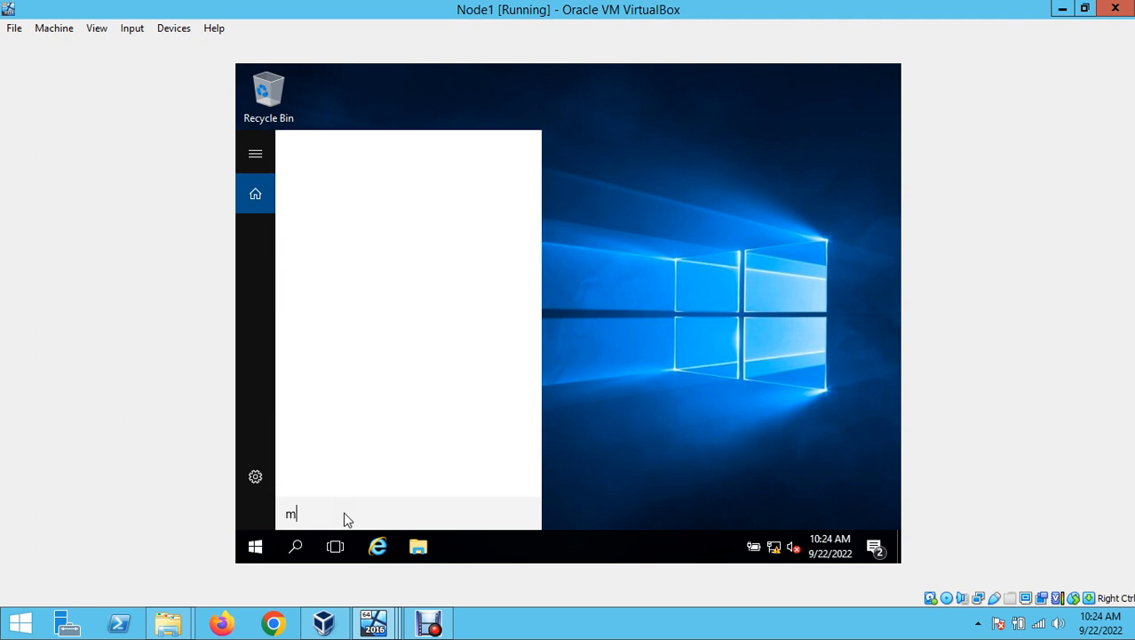
key("BackSpace")
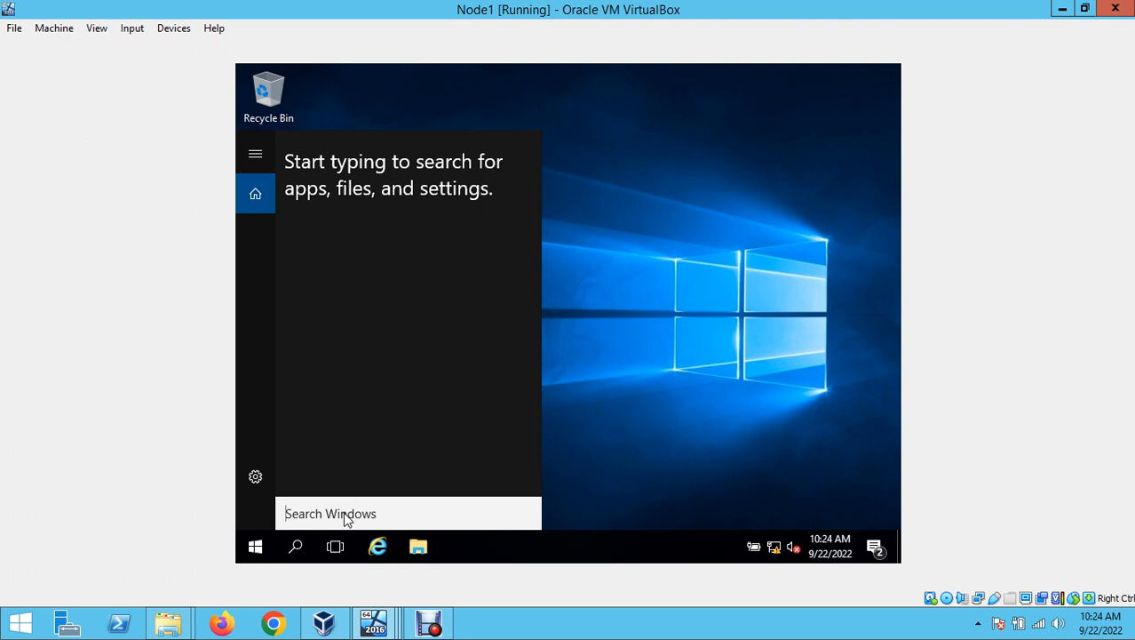
type("management")
type("management")
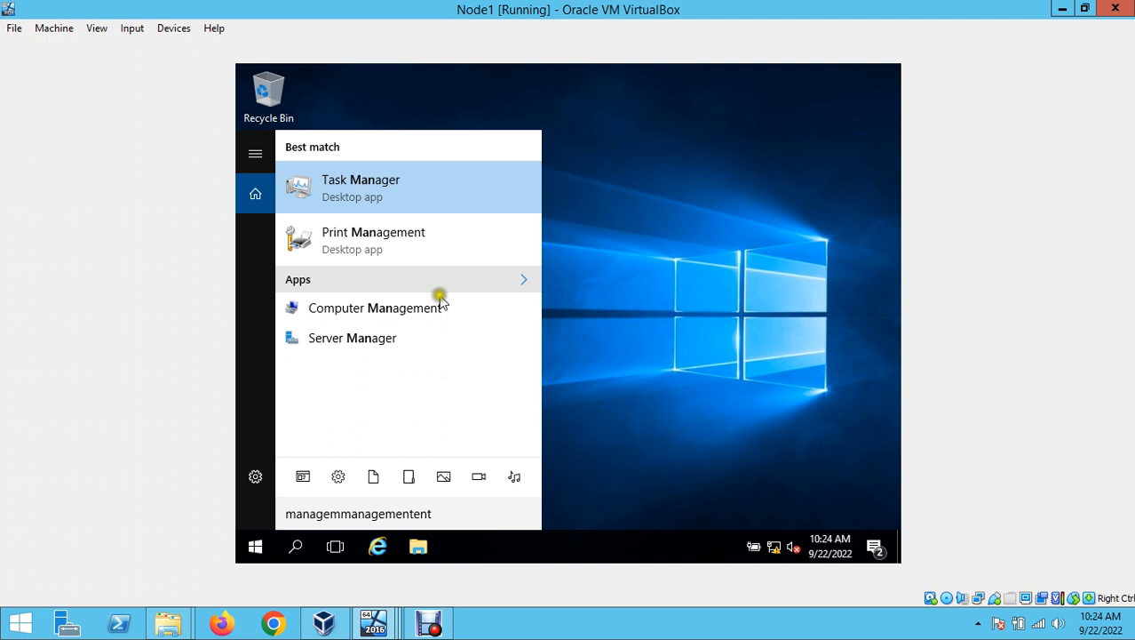
left_click(463, 514)
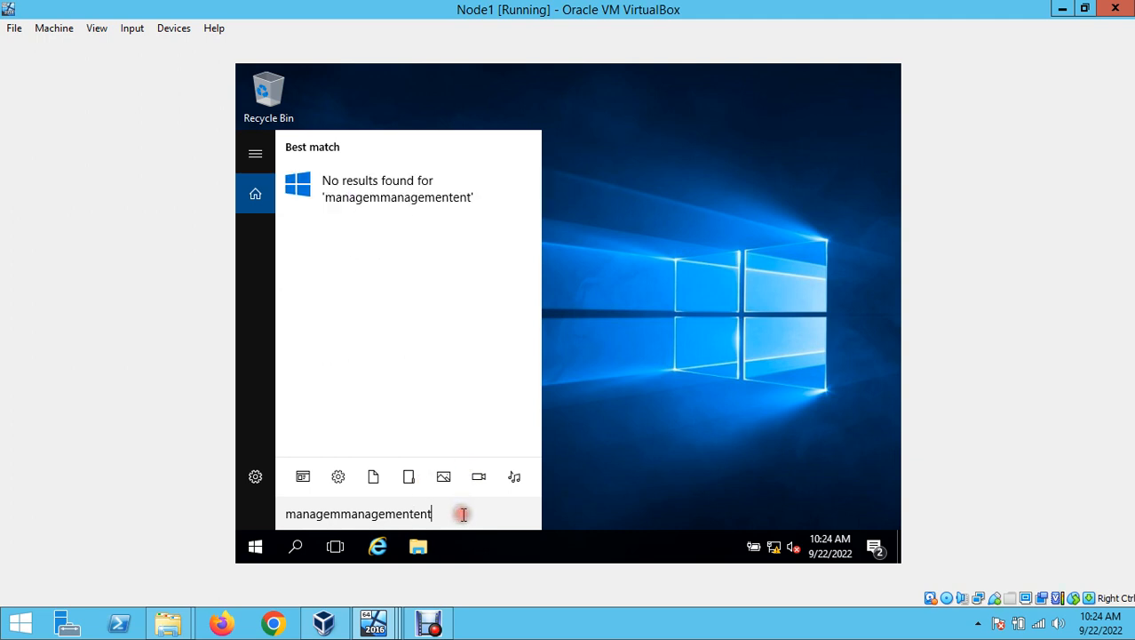
key("BackSpace")
key("BackSpace")
key("BackSpace")
key("BackSpace")
key("BackSpace")
key("BackSpace")
key("BackSpace")
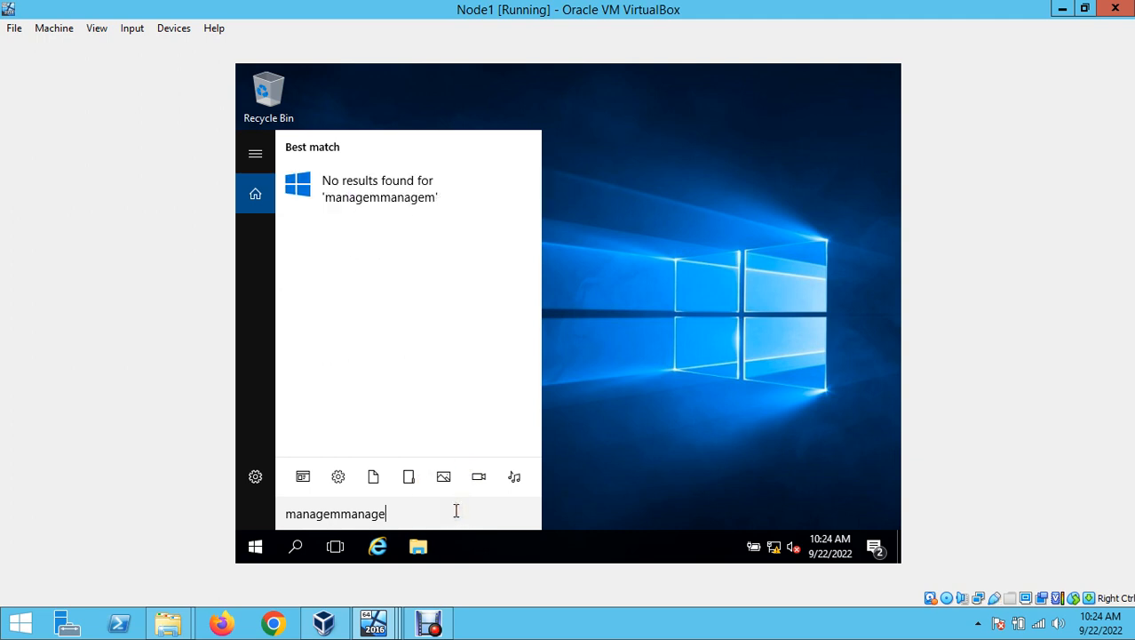
key("BackSpace")
key("BackSpace")
key("BackSpace")
key("BackSpace")
key("BackSpace")
key("BackSpace")
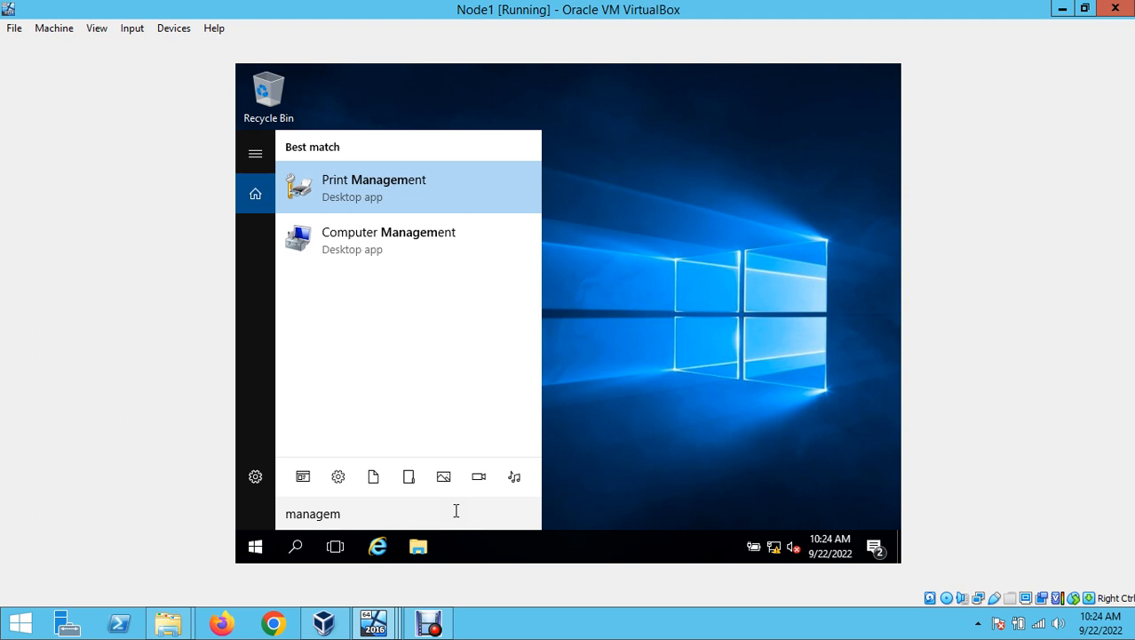
type("ent studio")
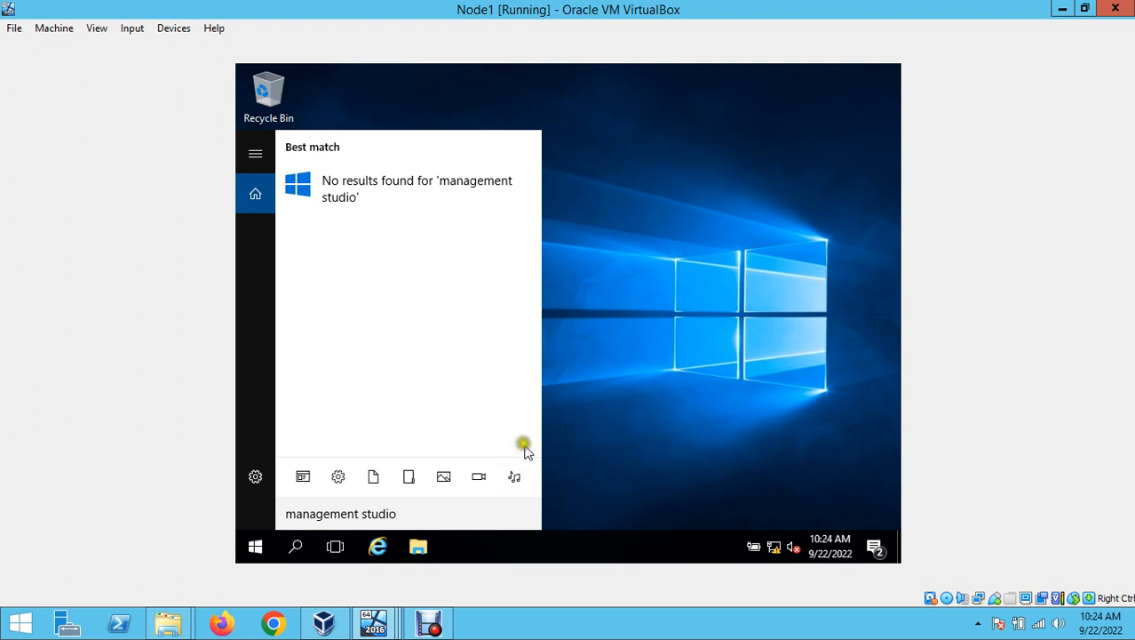
- Prefix the search with 'sql server', get no results, and reopen Node1's app list
left_click(282, 516)
type("sql ")
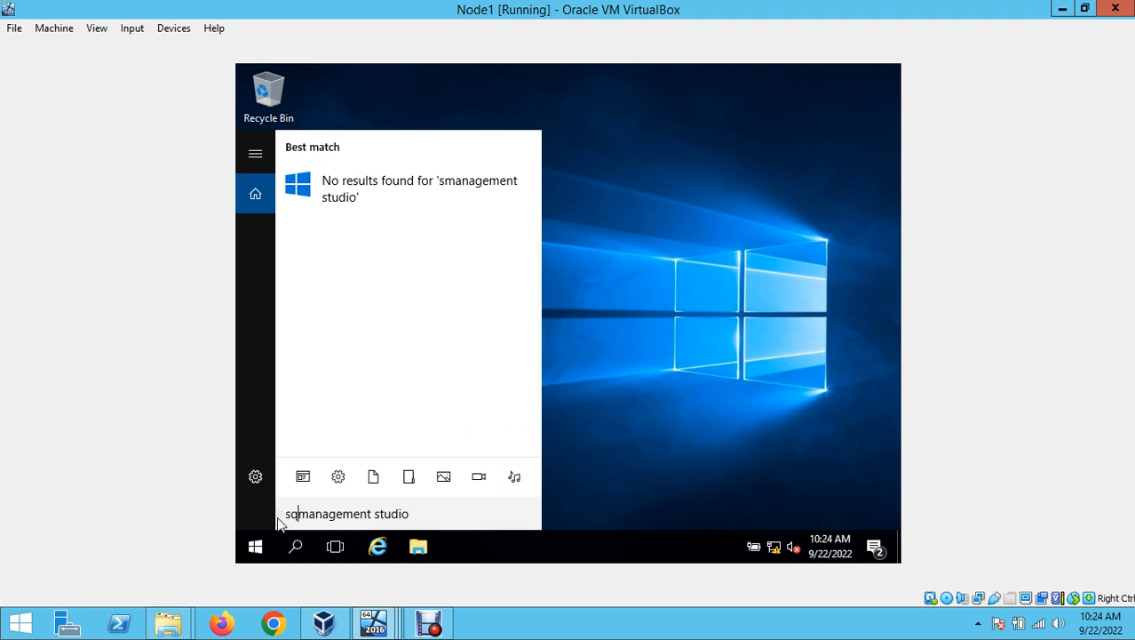
type("server")
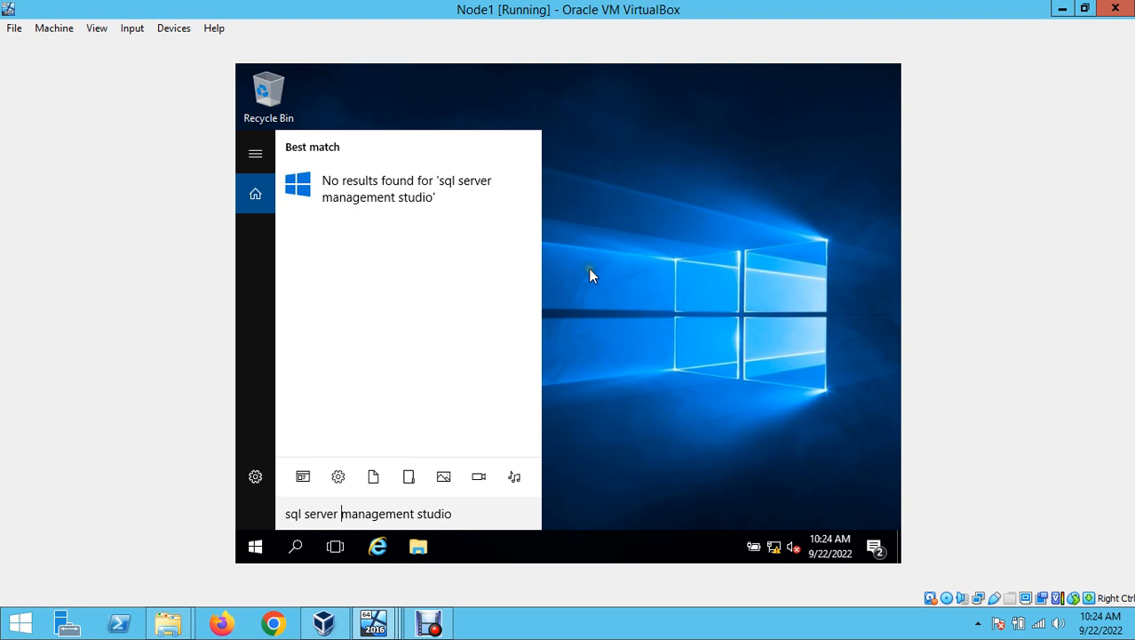
left_click(254, 547)
left_click(255, 548)
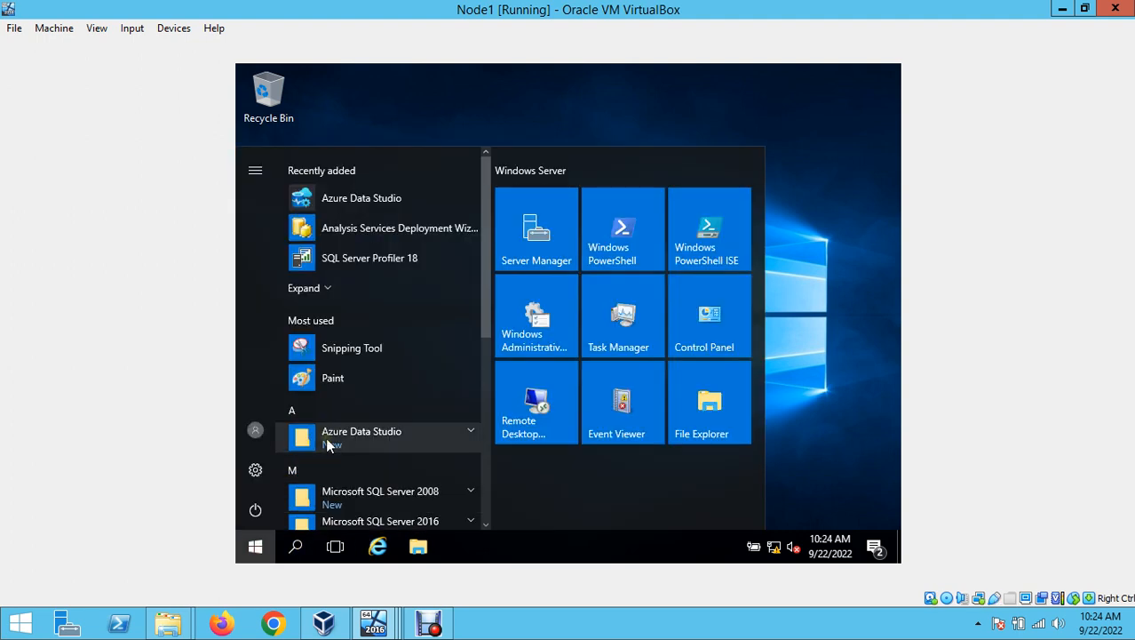
- Launch SQL Server Management Studio 18 from Node1's Microsoft SQL Server Tools 18 Start menu group
type("studio")
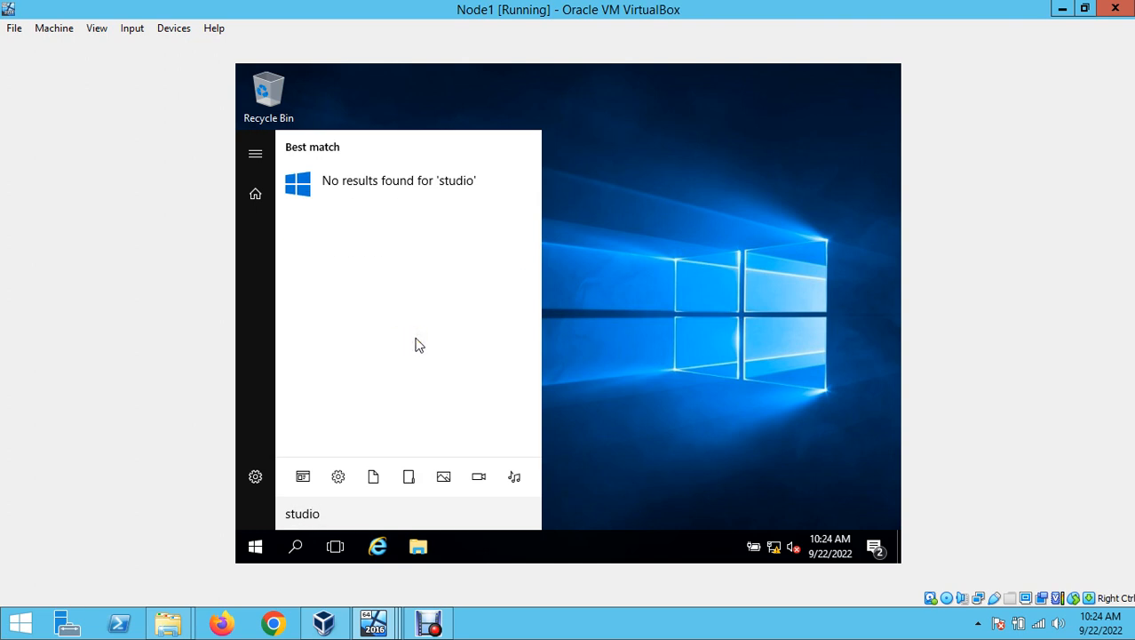
left_click(644, 305)
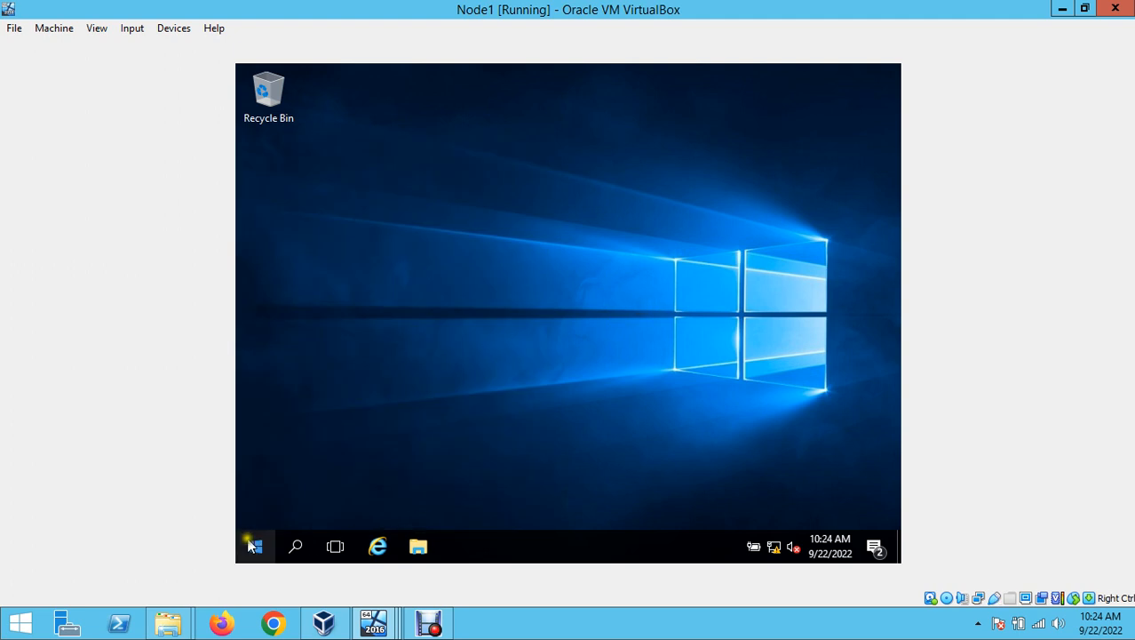
left_click(253, 545)
scroll(382, 391, "down", 3)
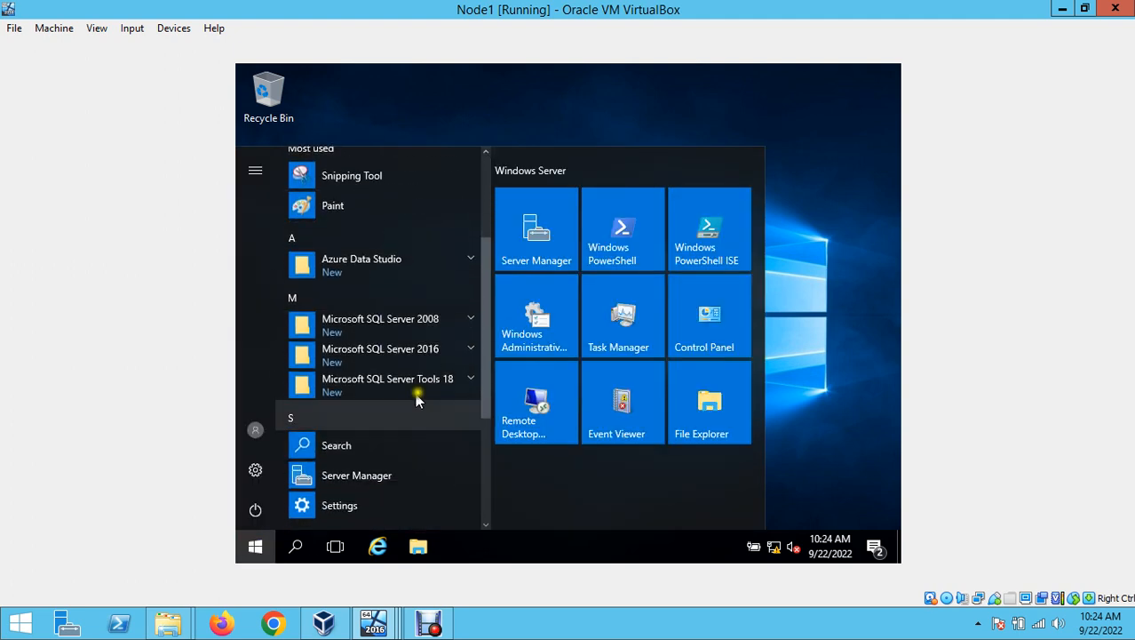
left_click(464, 385)
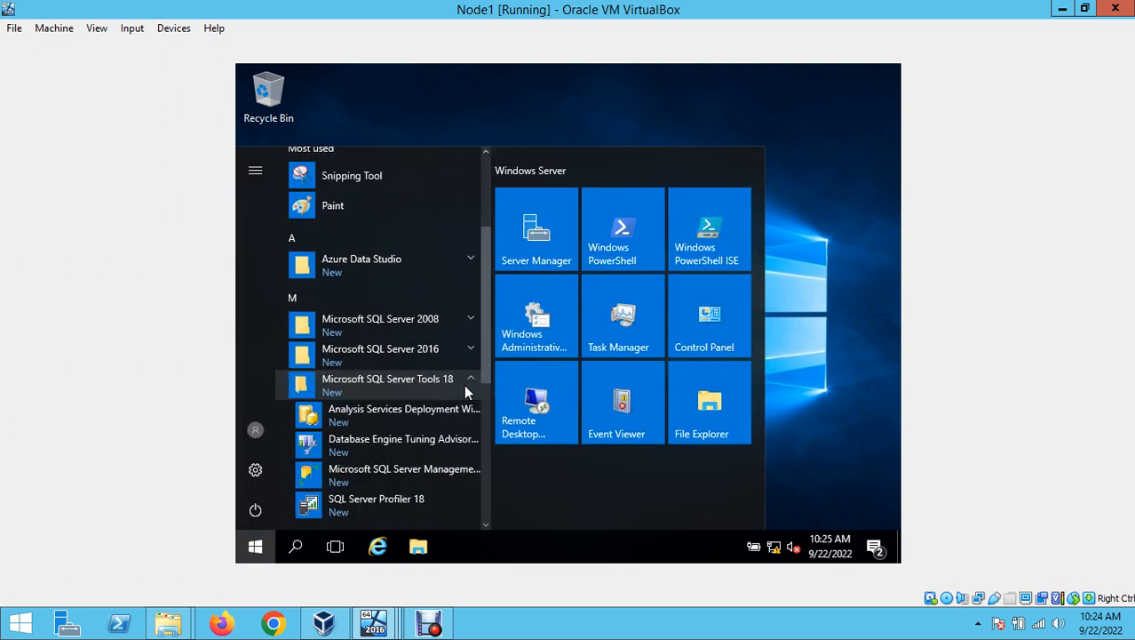
scroll(438, 393, "down", 1)
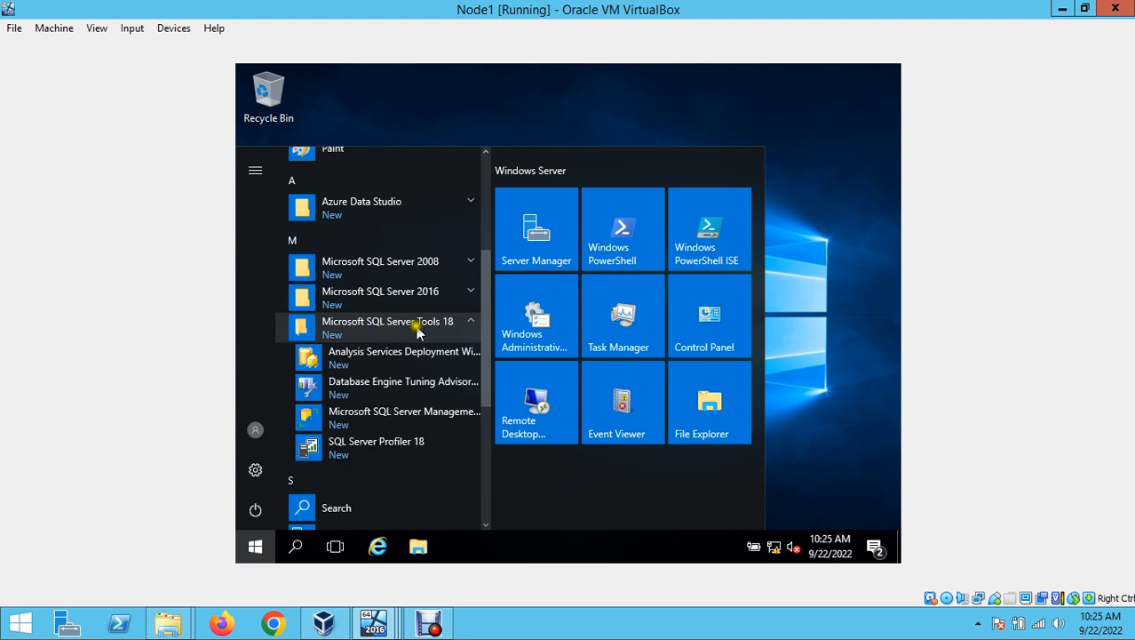
left_click(403, 430)
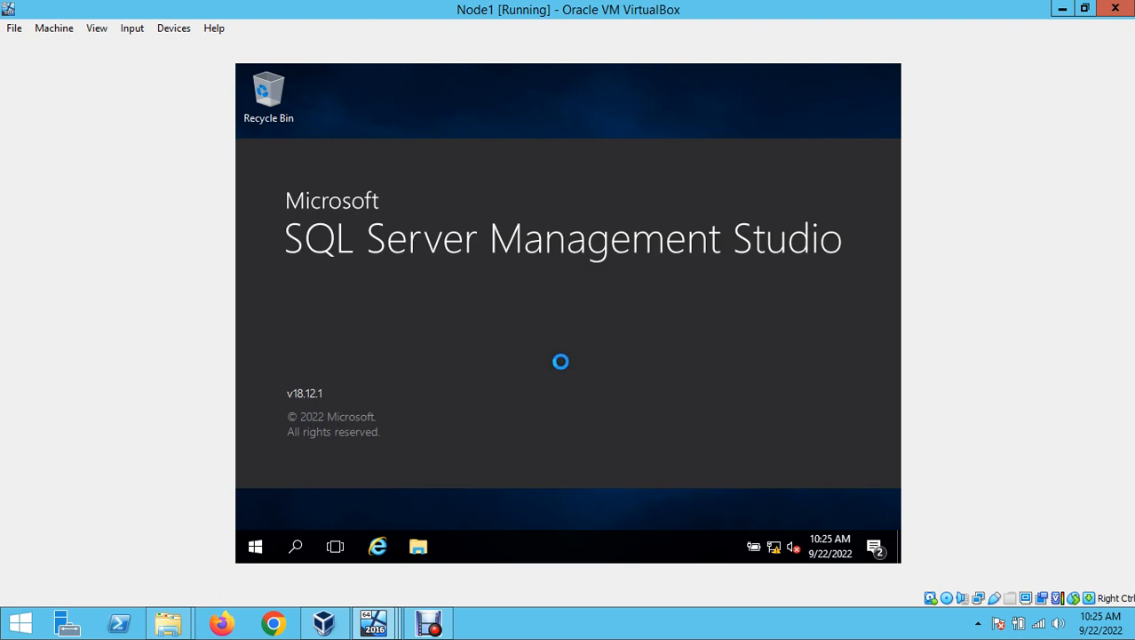
- Switch to the Node2 VM and back to Node1's window while SSMS finishes loading
left_click(377, 626)
left_click(532, 529)
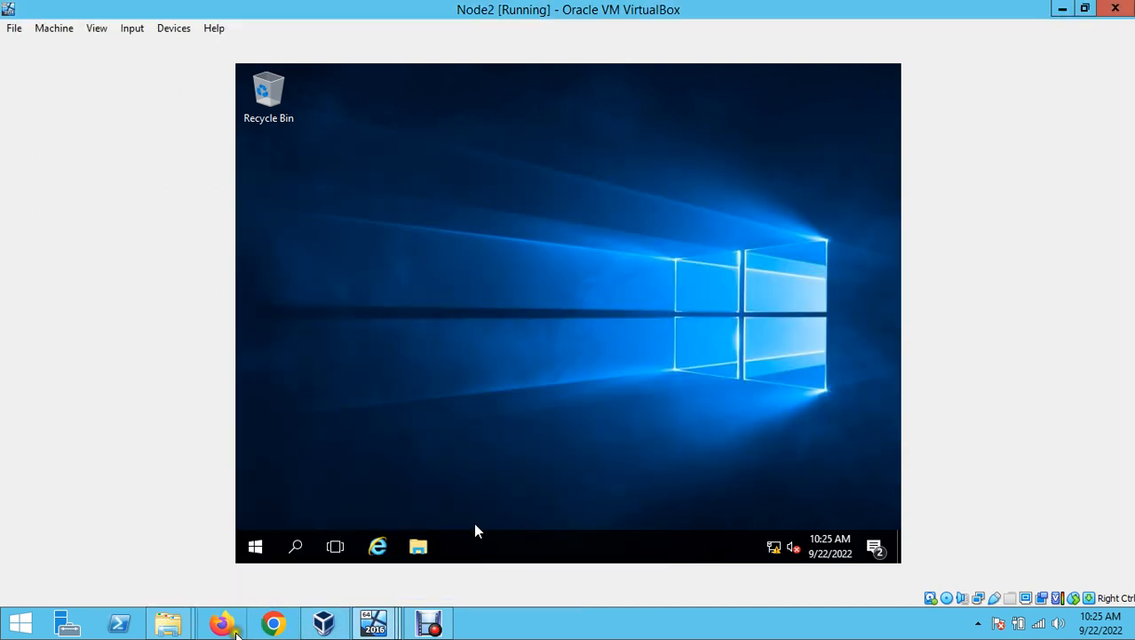
left_click(374, 622)
left_click(372, 474)
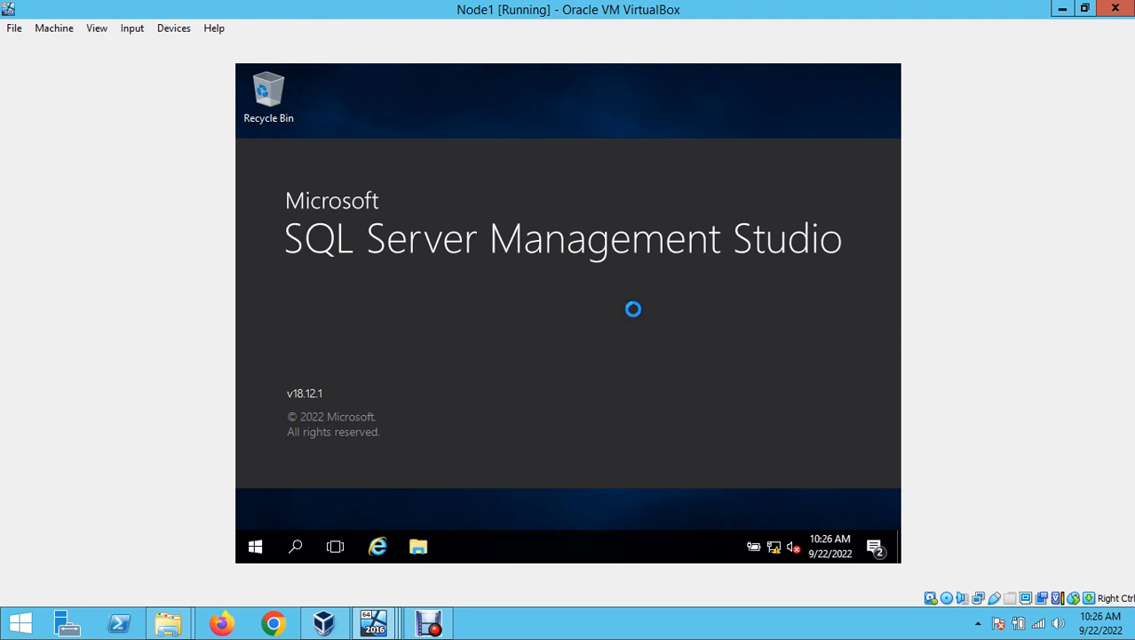
left_click(429, 625)
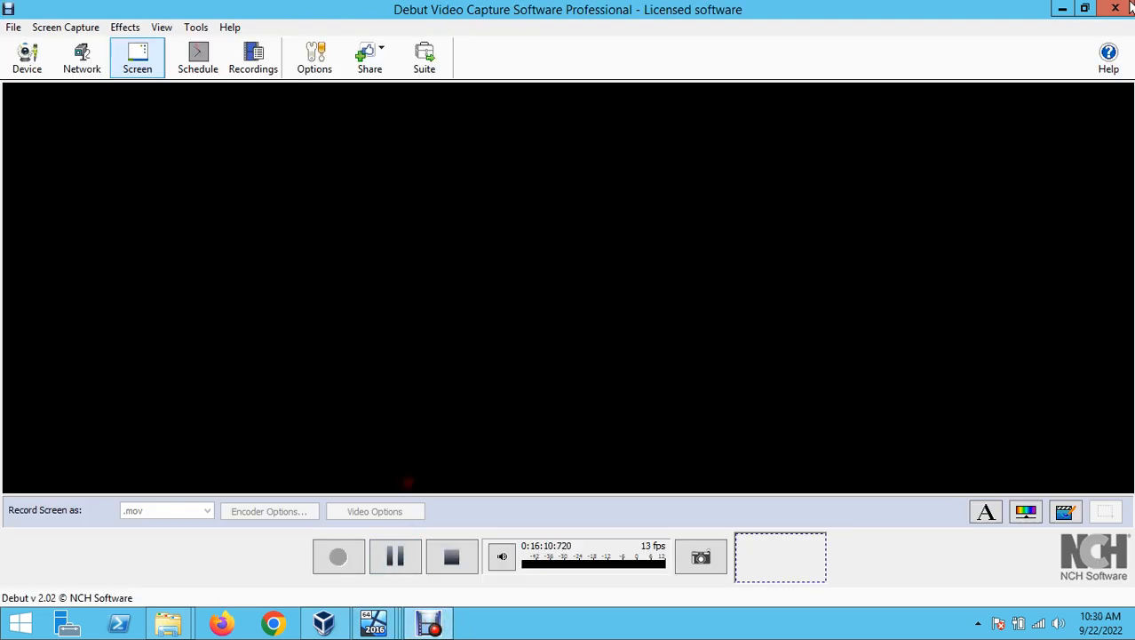
left_click(1062, 9)
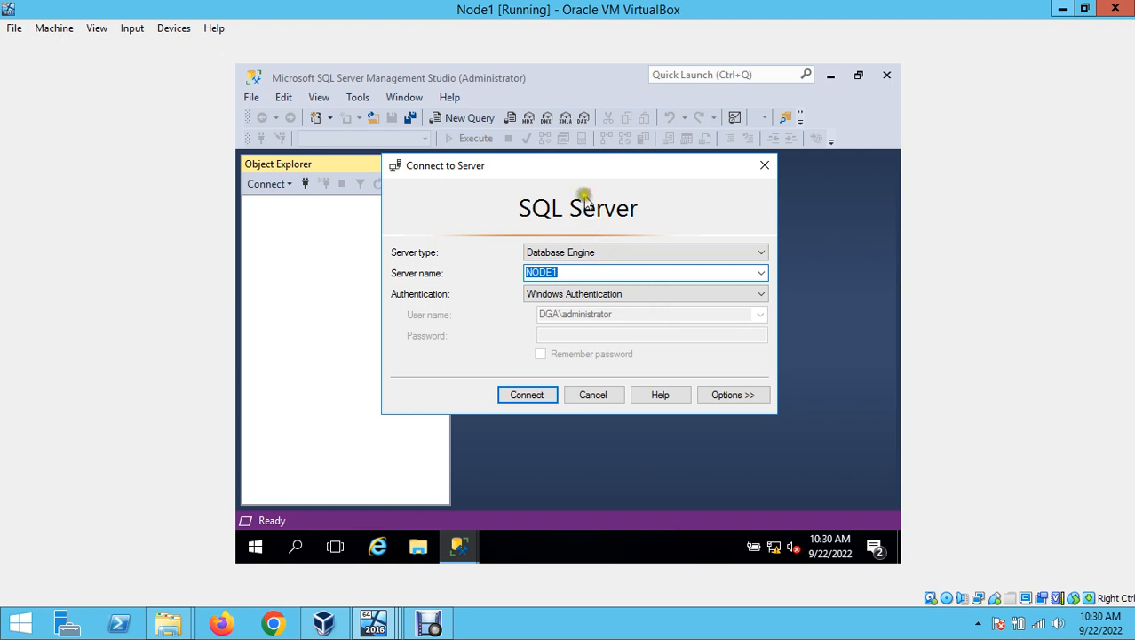
left_click_drag(597, 172, 644, 215)
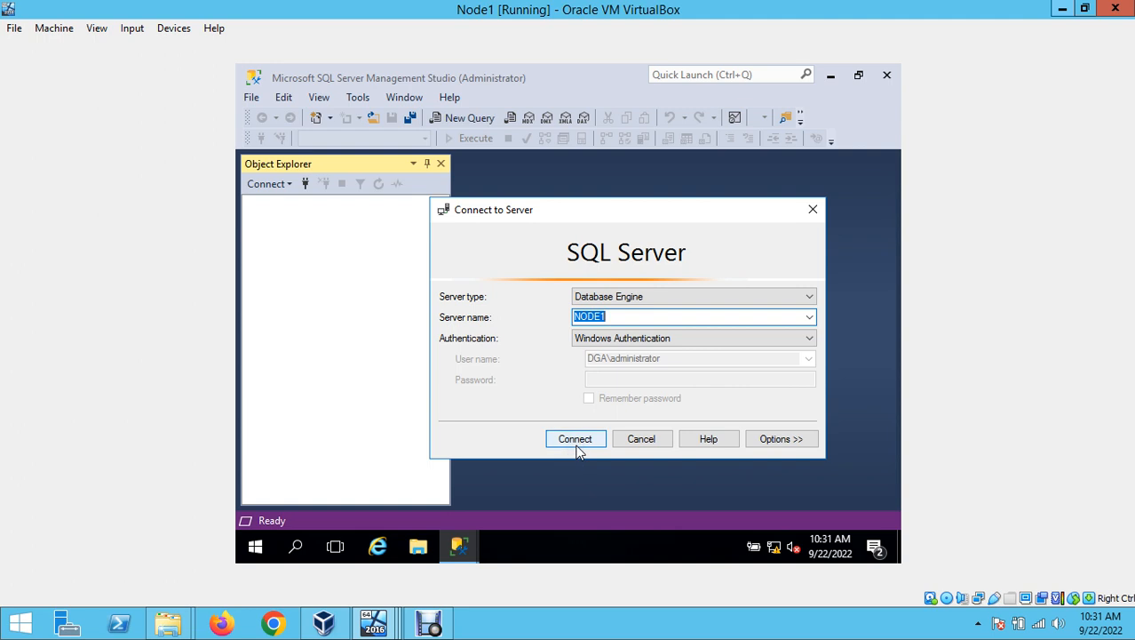
left_click(625, 338)
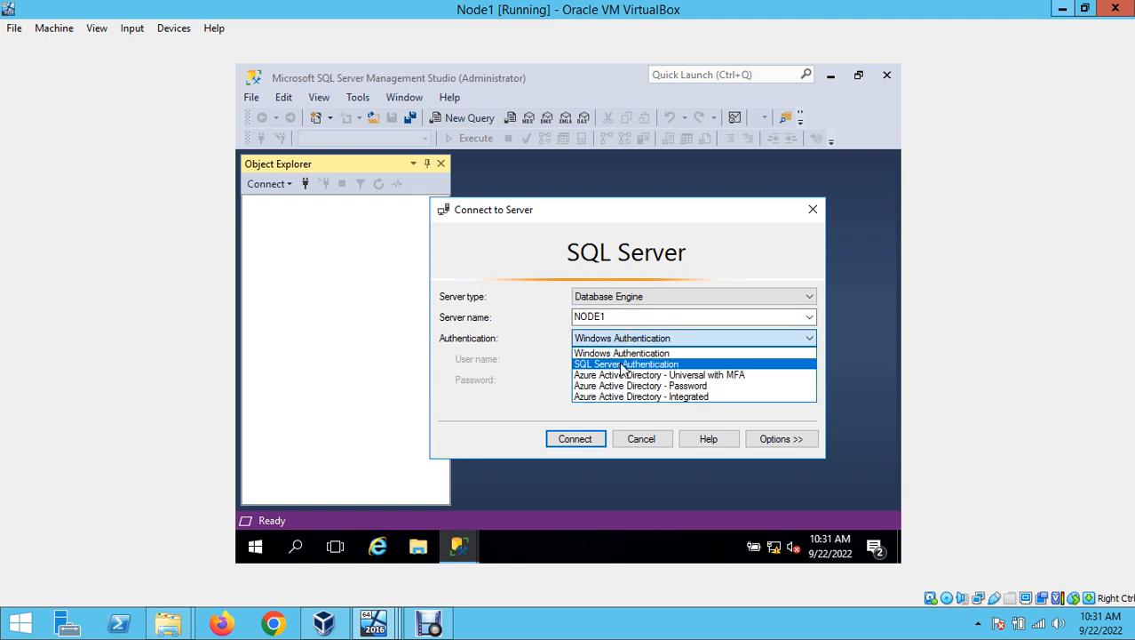
left_click(624, 366)
left_click(626, 360)
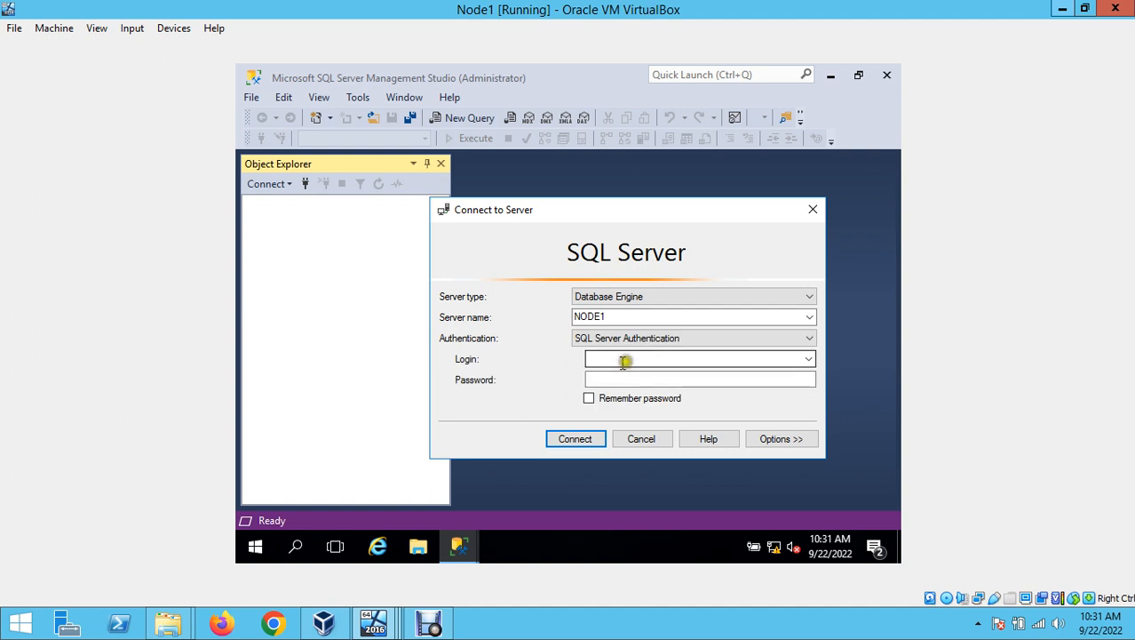
left_click(626, 377)
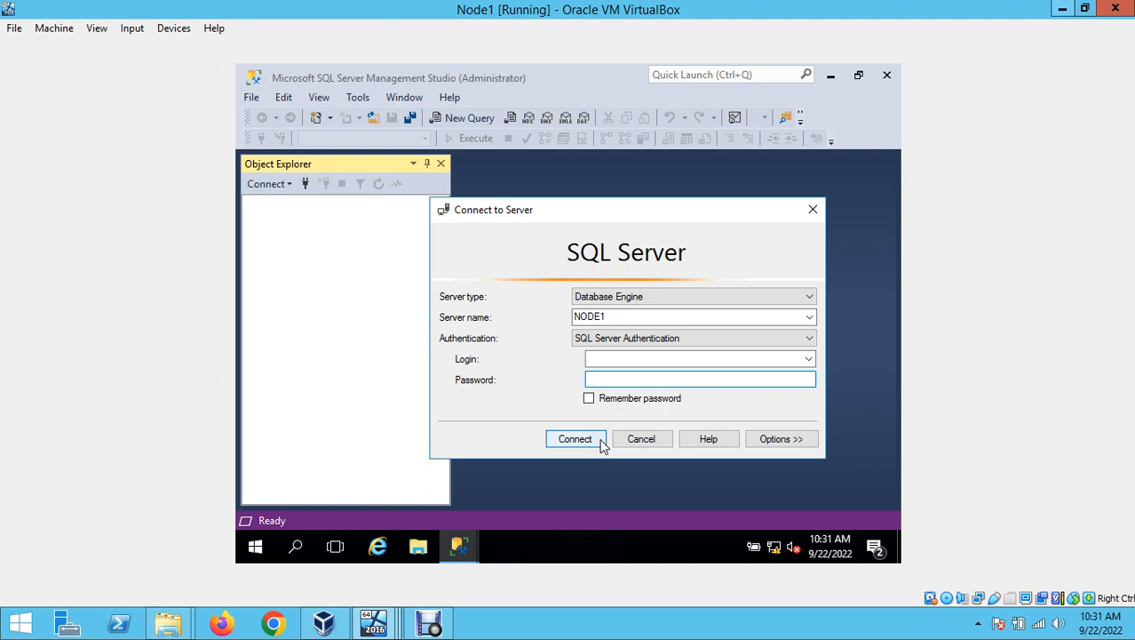
left_click(598, 392)
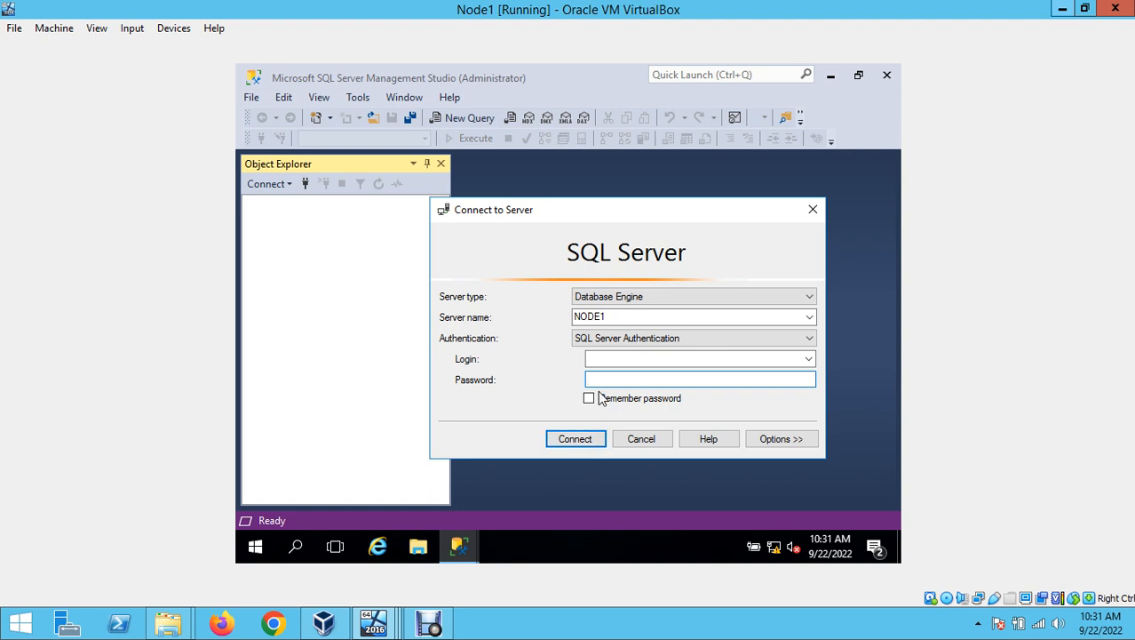
left_click(609, 337)
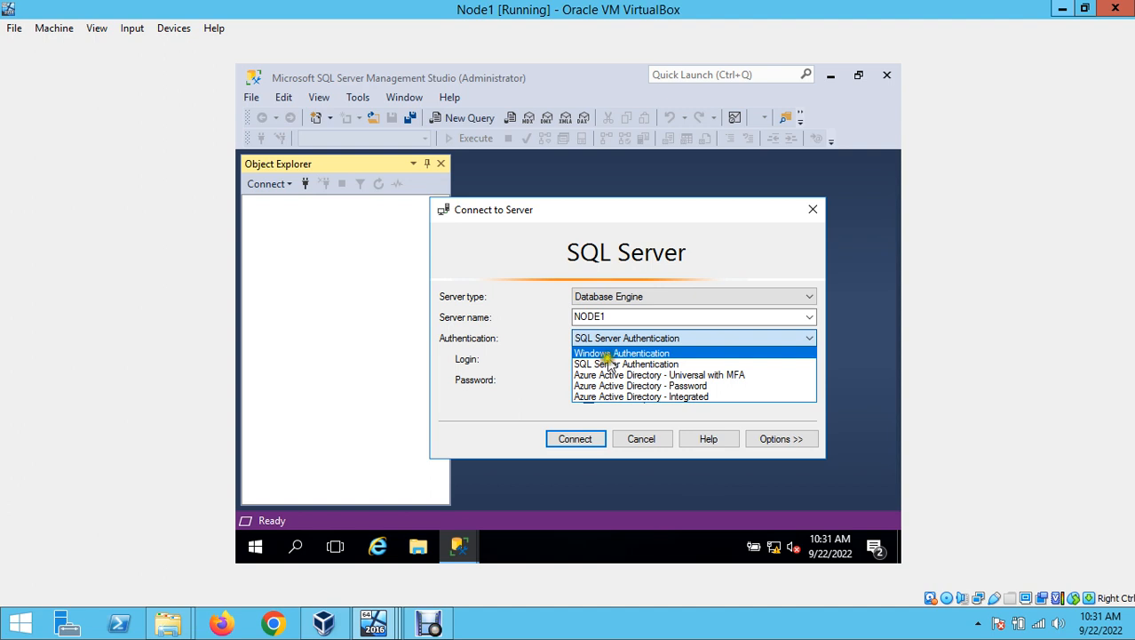
left_click(609, 365)
left_click(610, 360)
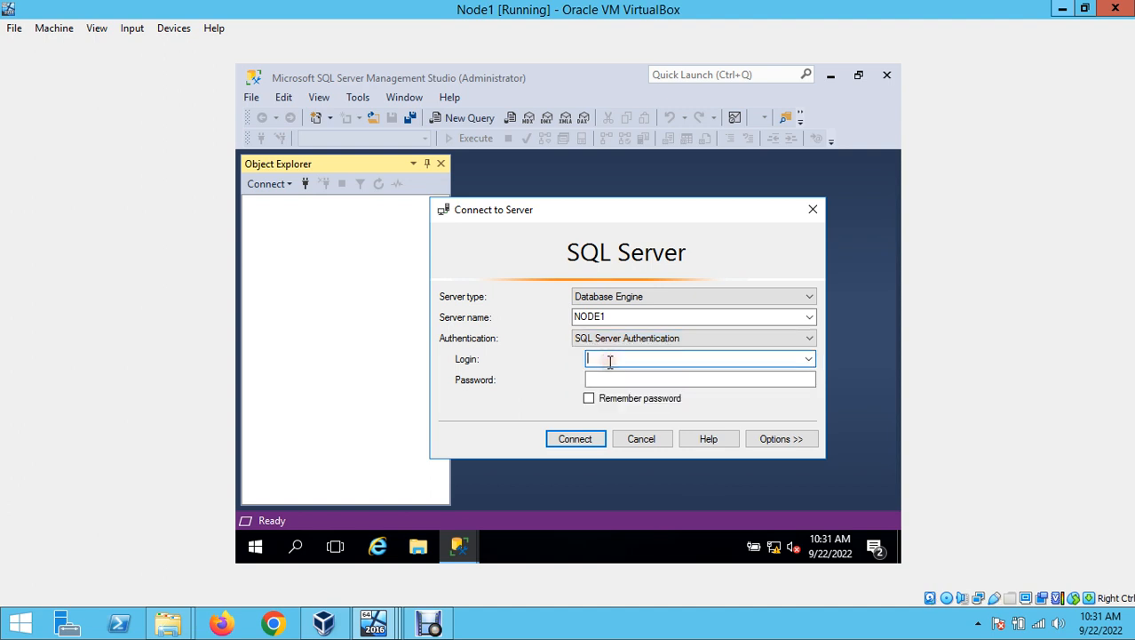
type("sa")
left_click(638, 378)
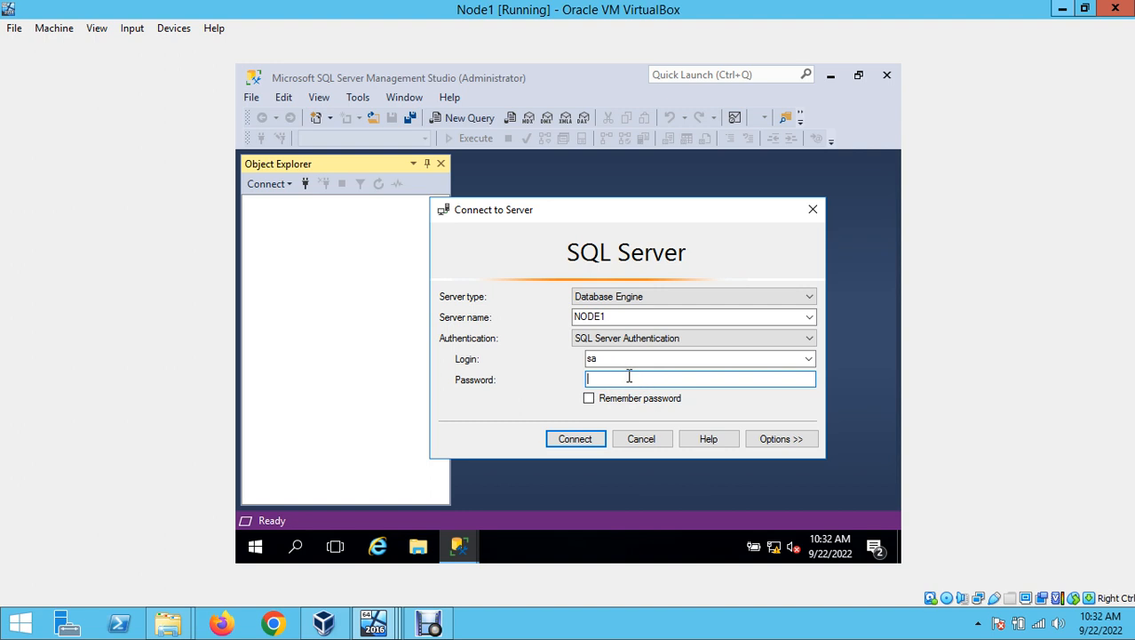
left_click_drag(603, 359, 561, 357)
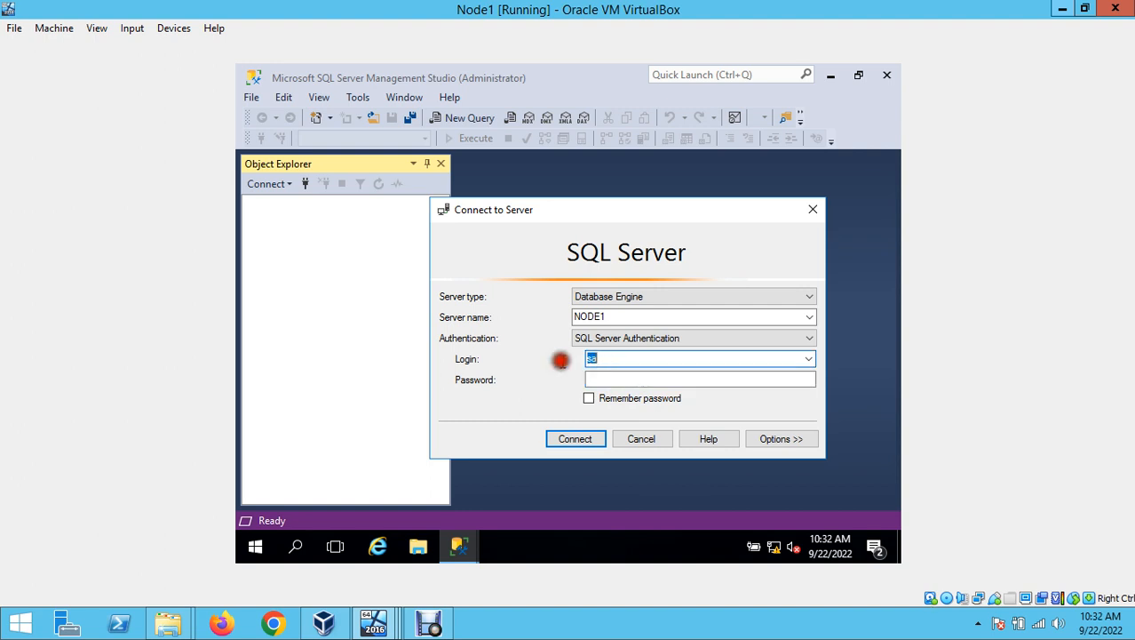
left_click(613, 338)
left_click(621, 355)
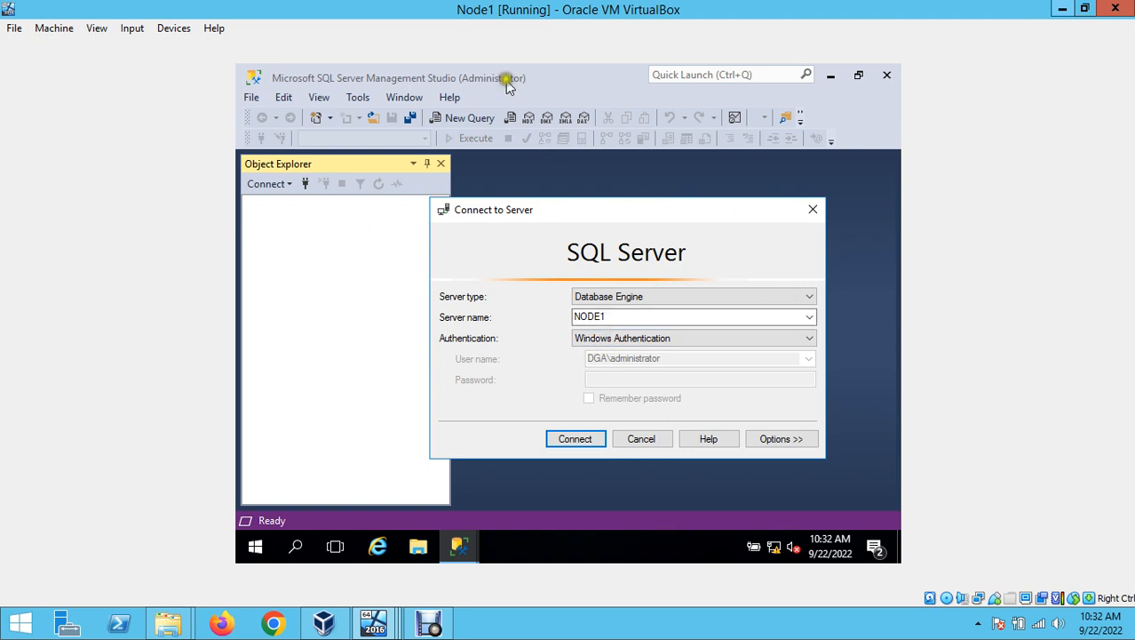
left_click(613, 317)
left_click(613, 317)
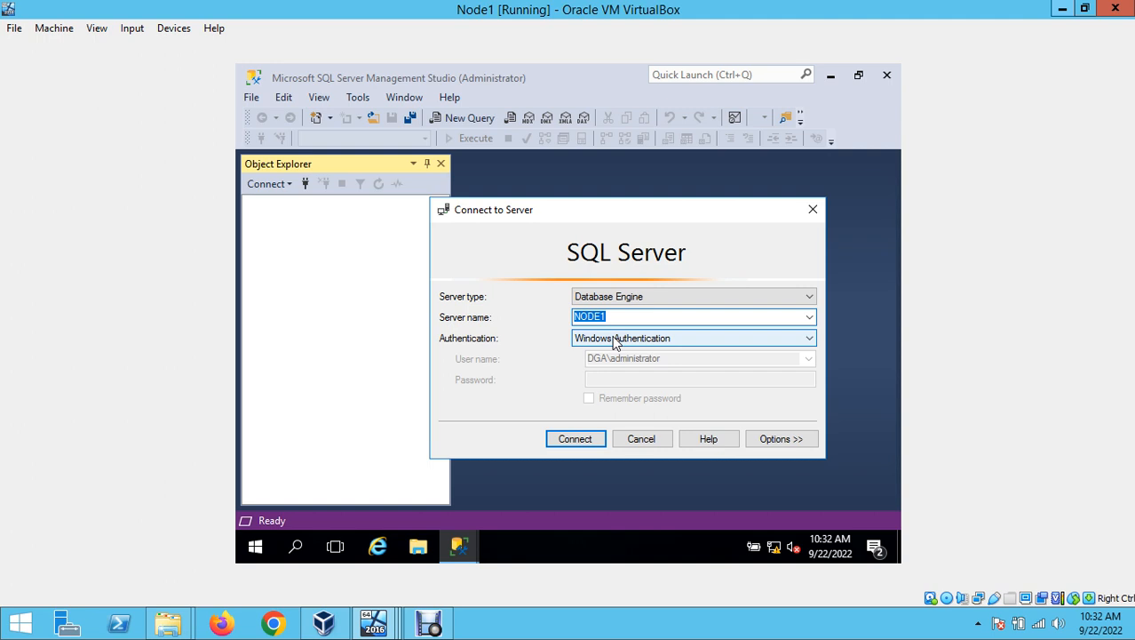
- Connect to NODE1 and widen Object Explorer so the full server folder names show
left_click(590, 439)
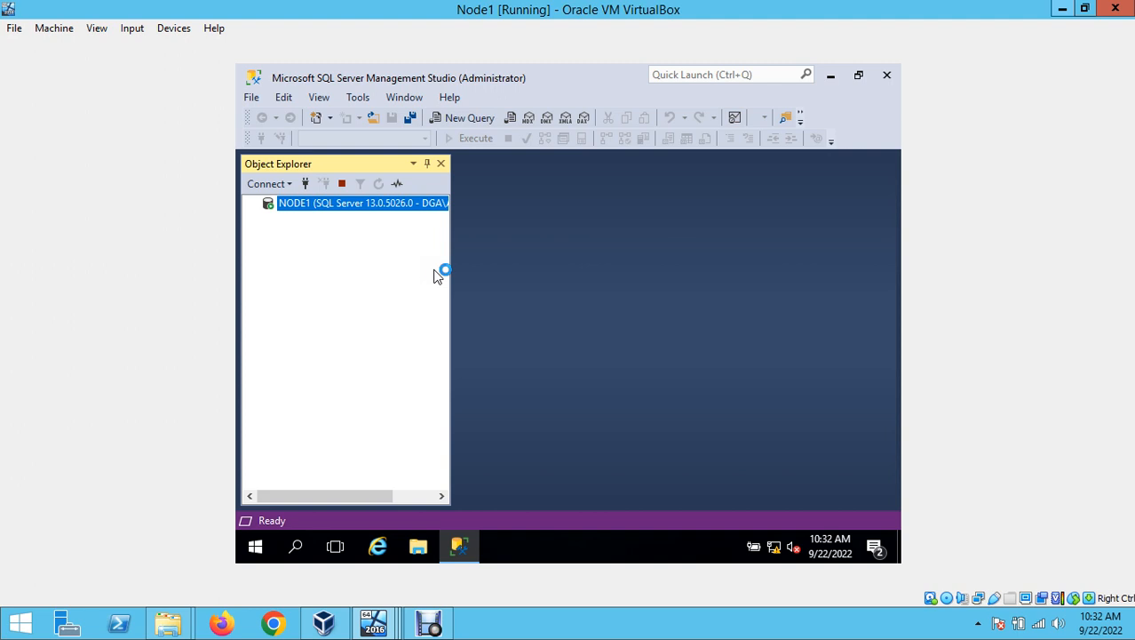
left_click_drag(452, 280, 585, 308)
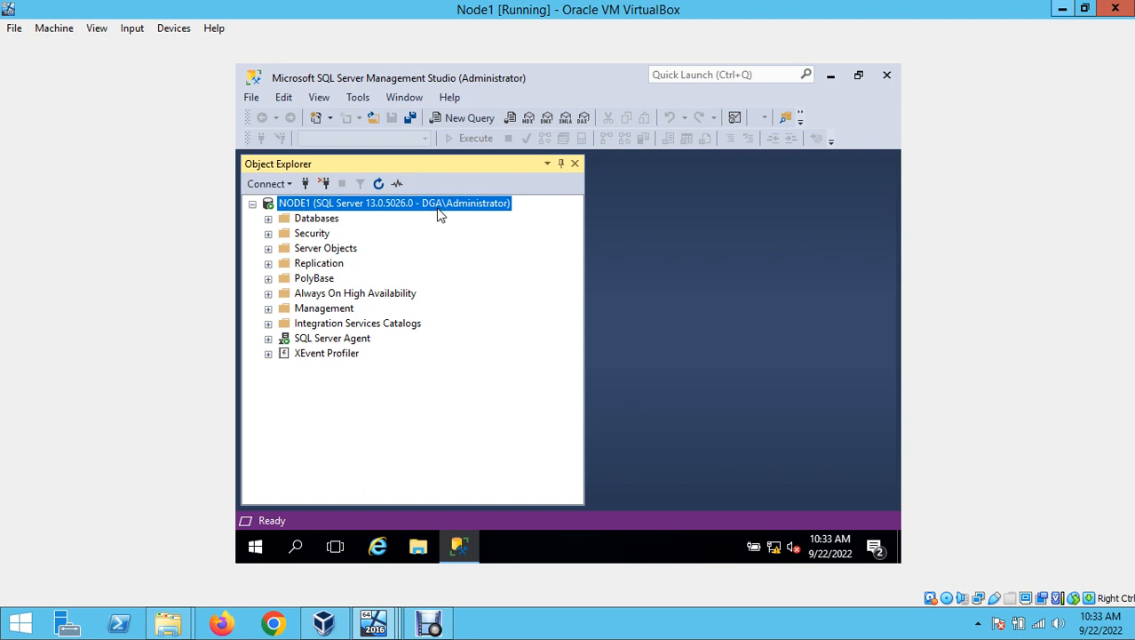
left_click(309, 206)
left_click(343, 206)
- Disconnect from NODE1 and start a Windows Authentication connection to server NODE2
left_click(327, 183)
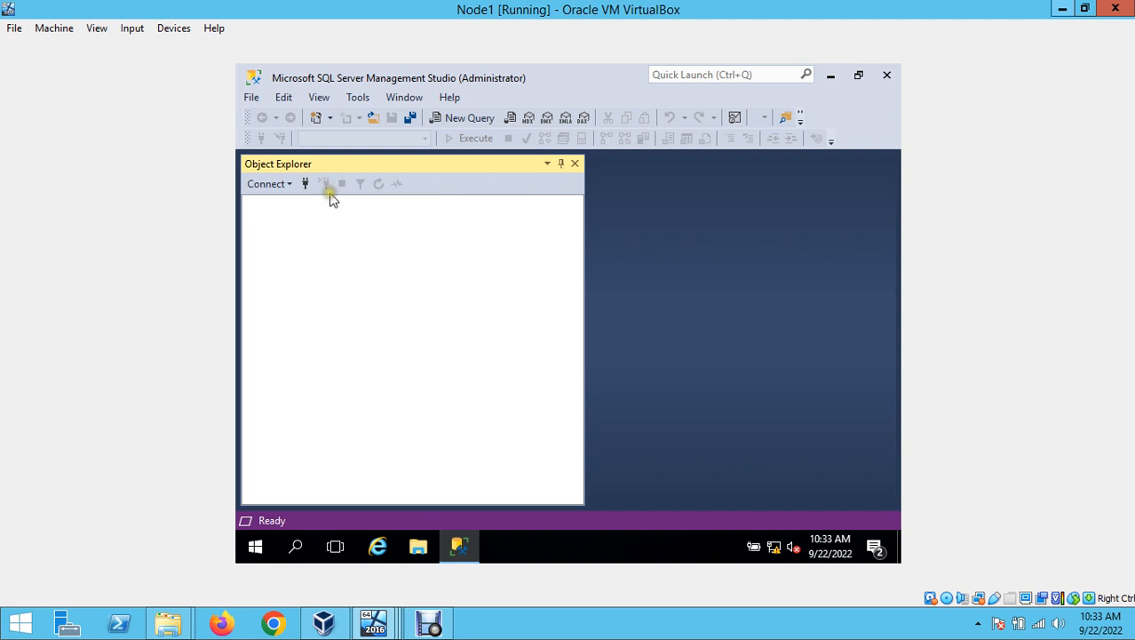
left_click(307, 184)
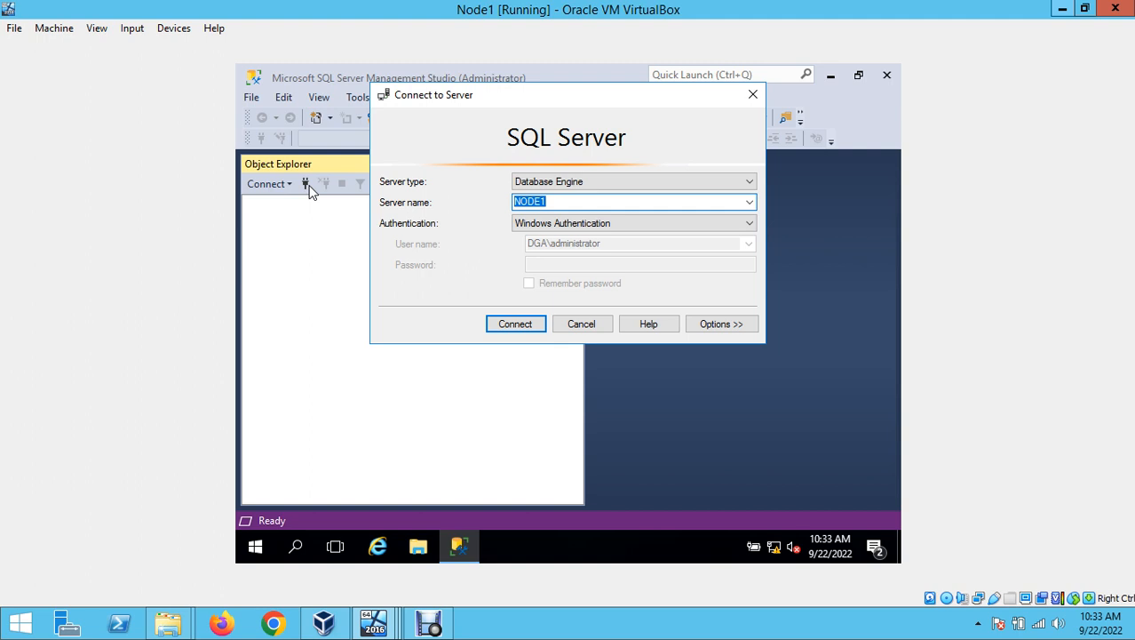
left_click(585, 200)
type("2")
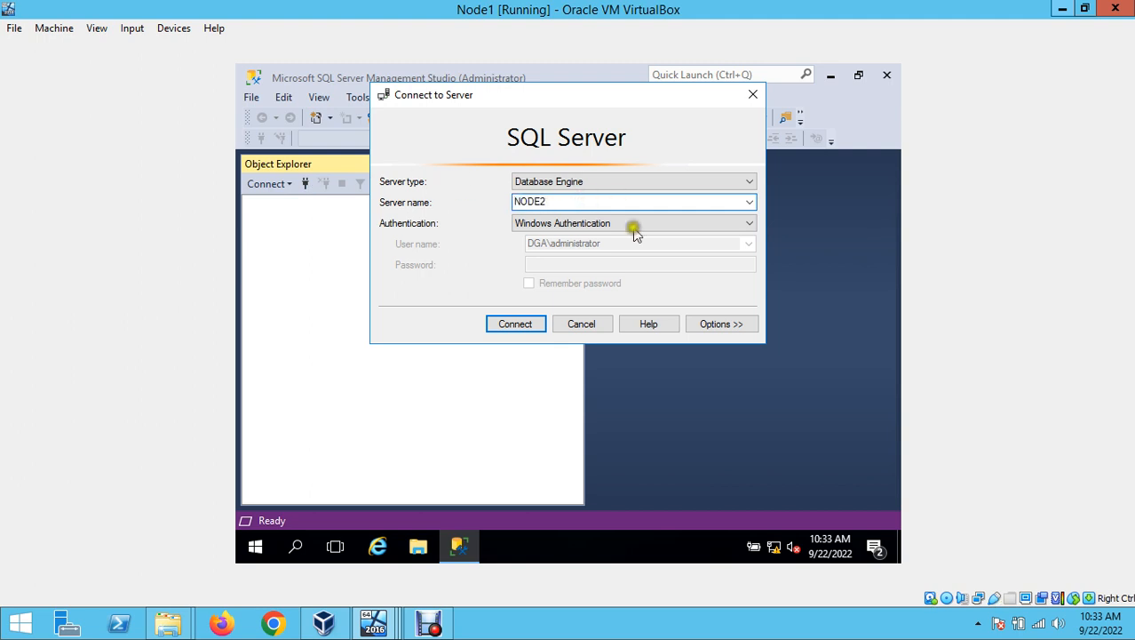
left_click(521, 325)
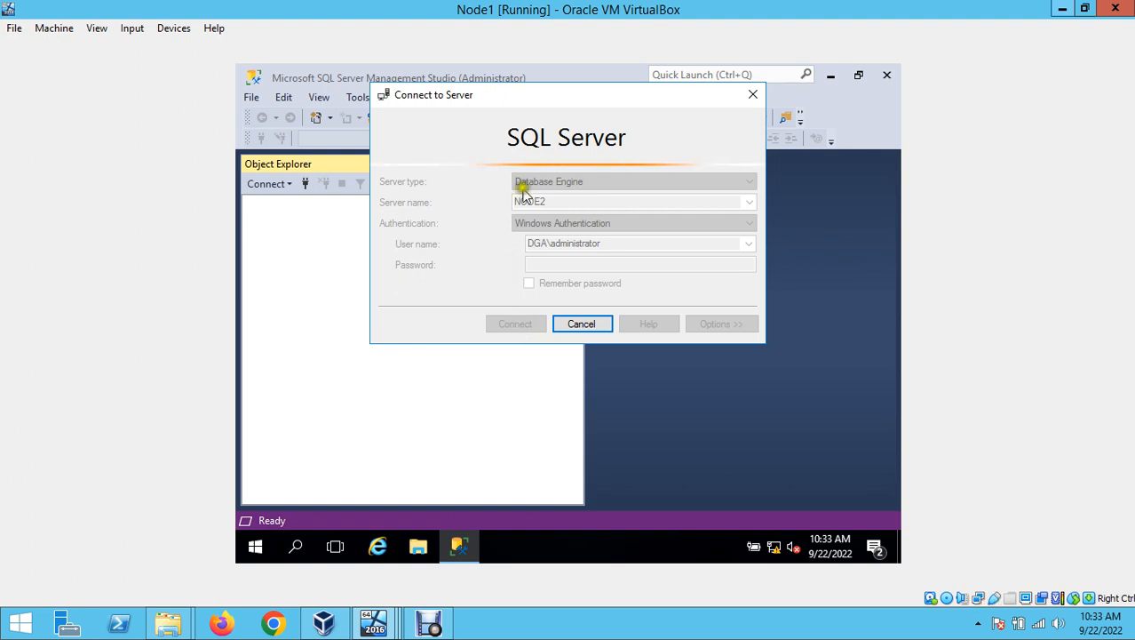
left_click_drag(560, 98, 565, 145)
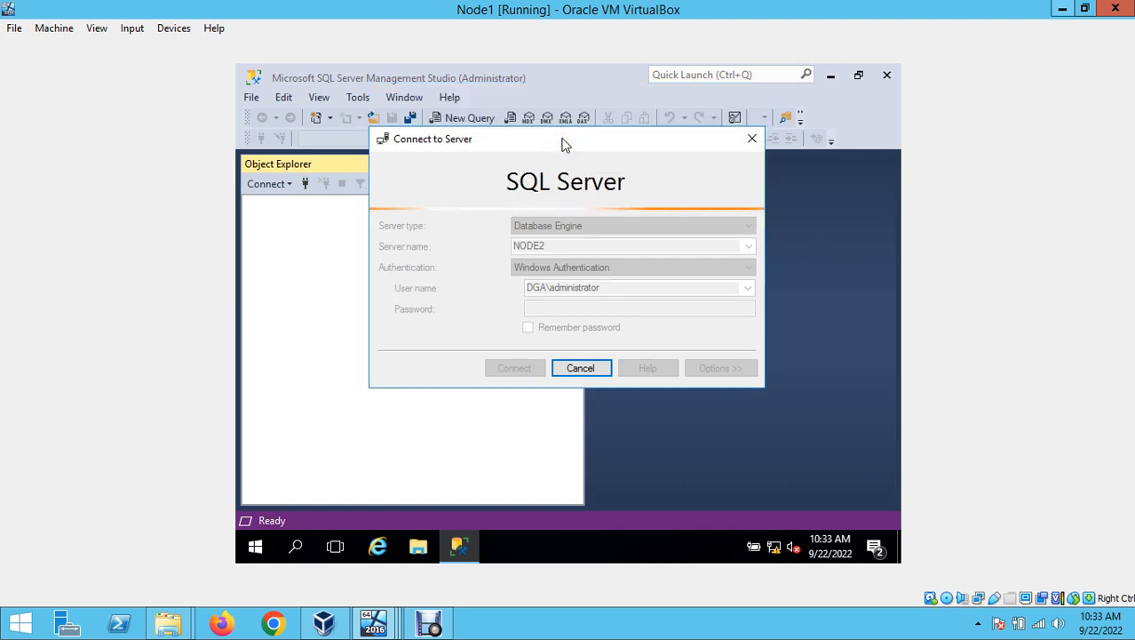
- Open the Windows Firewall control panel on Node1 by searching firewall.cpl
left_click(255, 549)
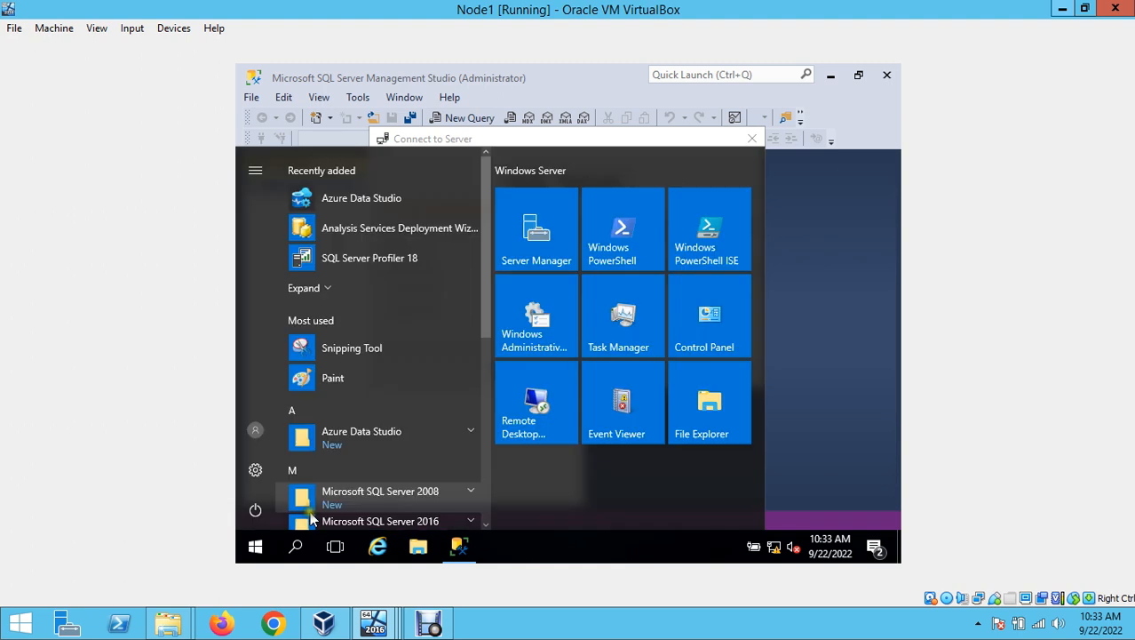
type("firewa")
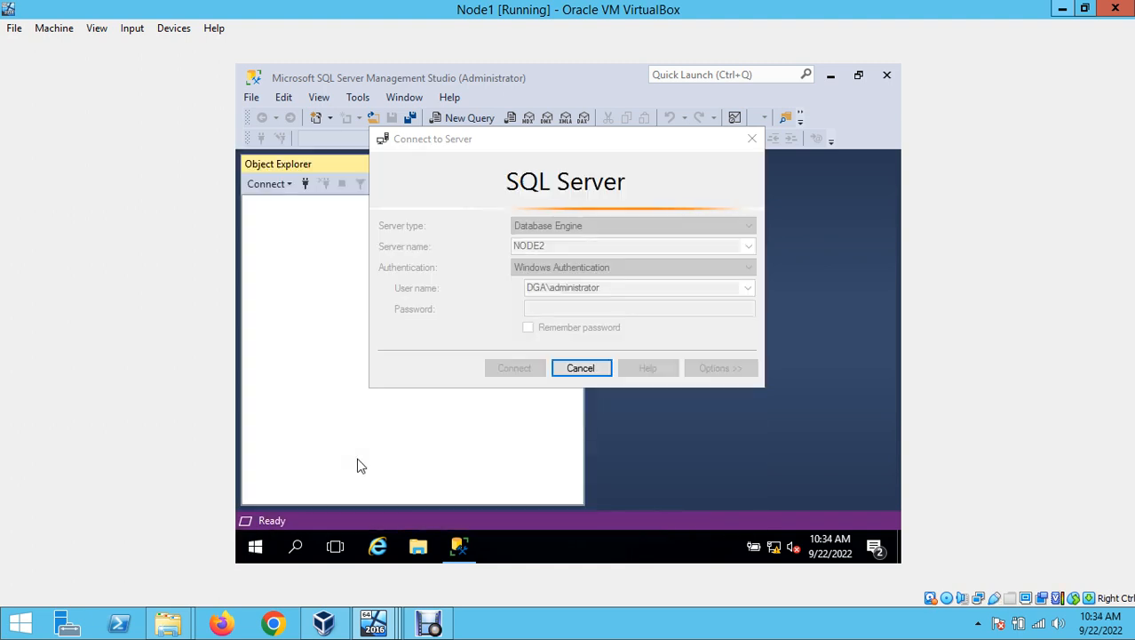
type("l")
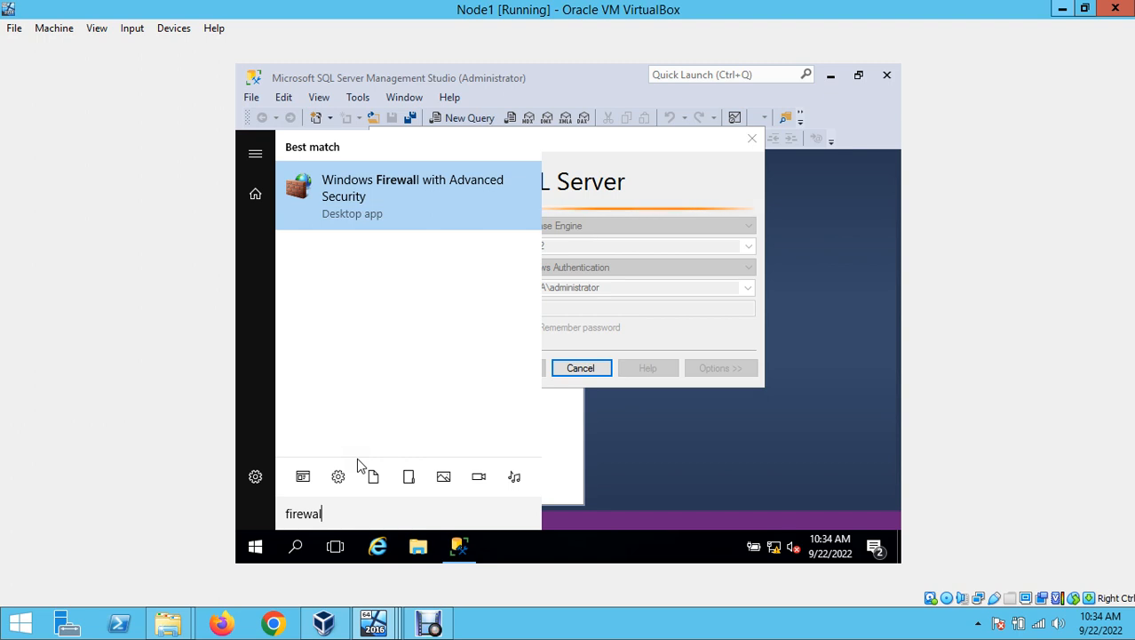
type("l")
type(".")
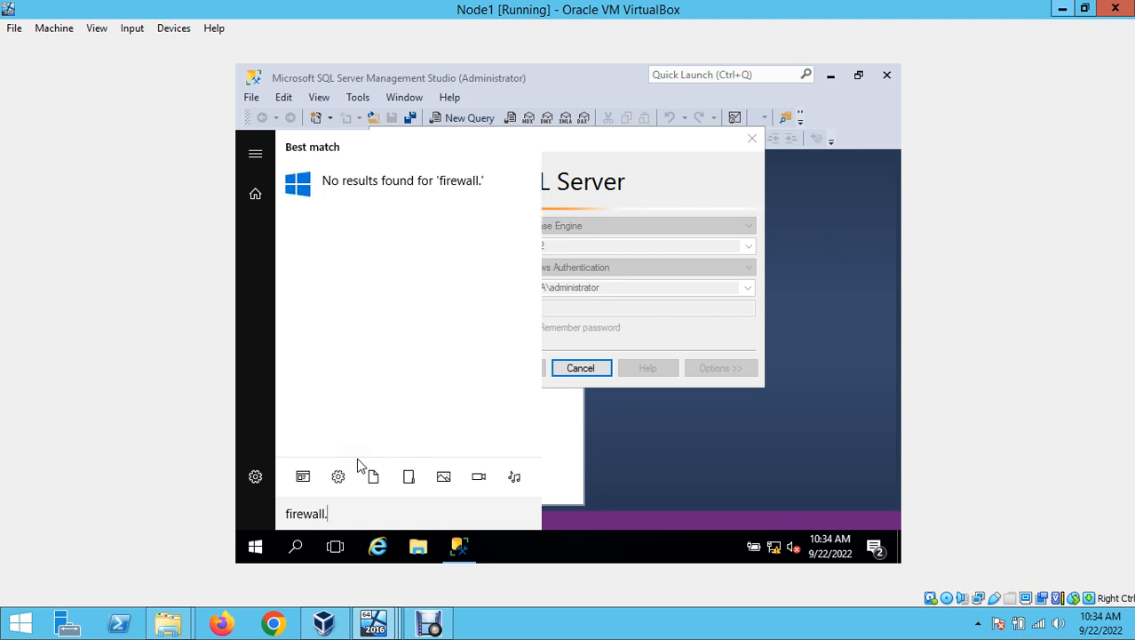
type("cpl")
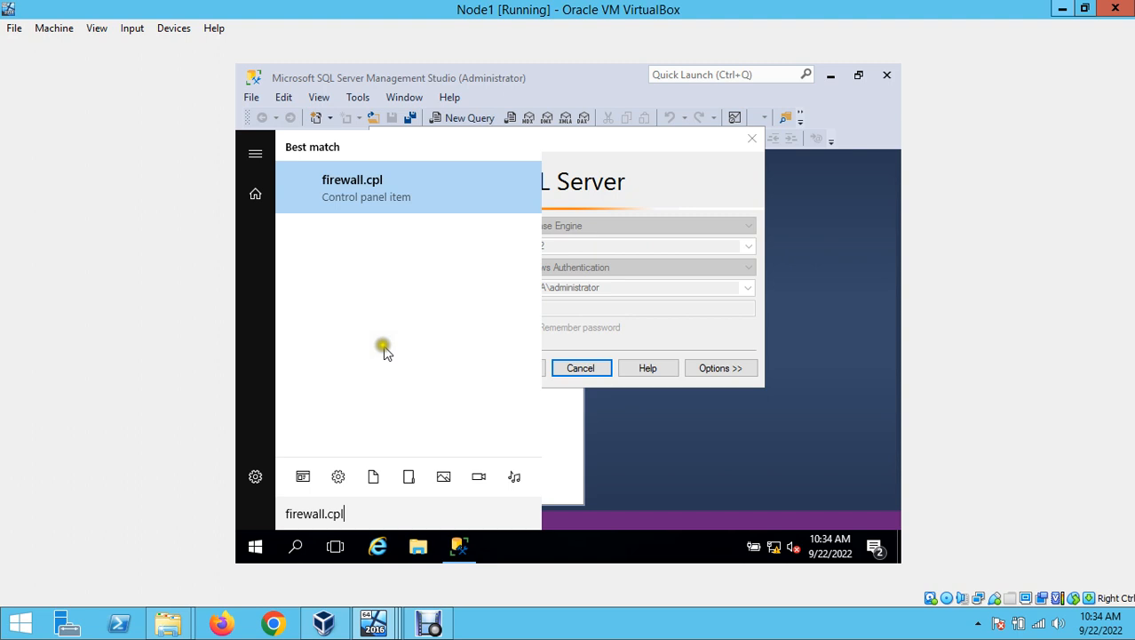
left_click(386, 176)
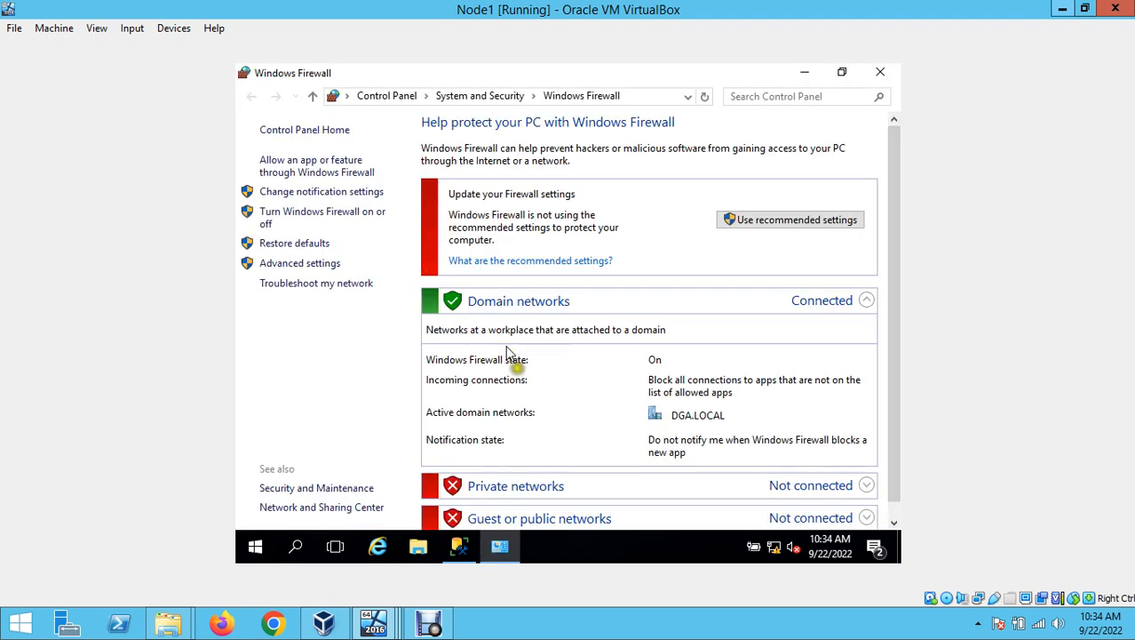
scroll(542, 404, "down", 1)
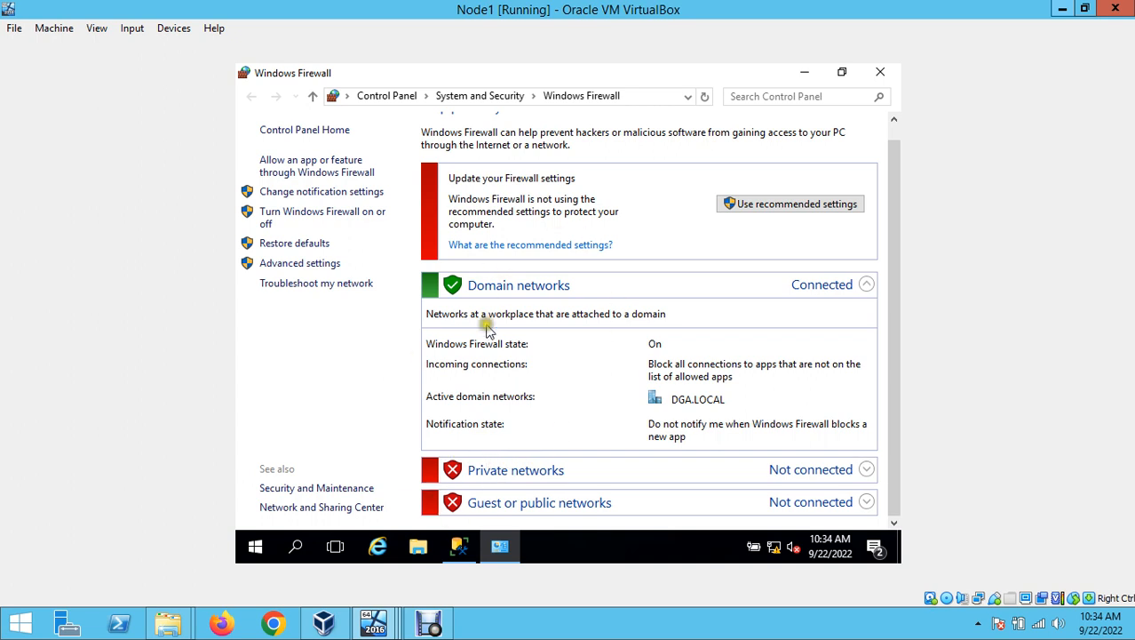
scroll(488, 330, "up", 1)
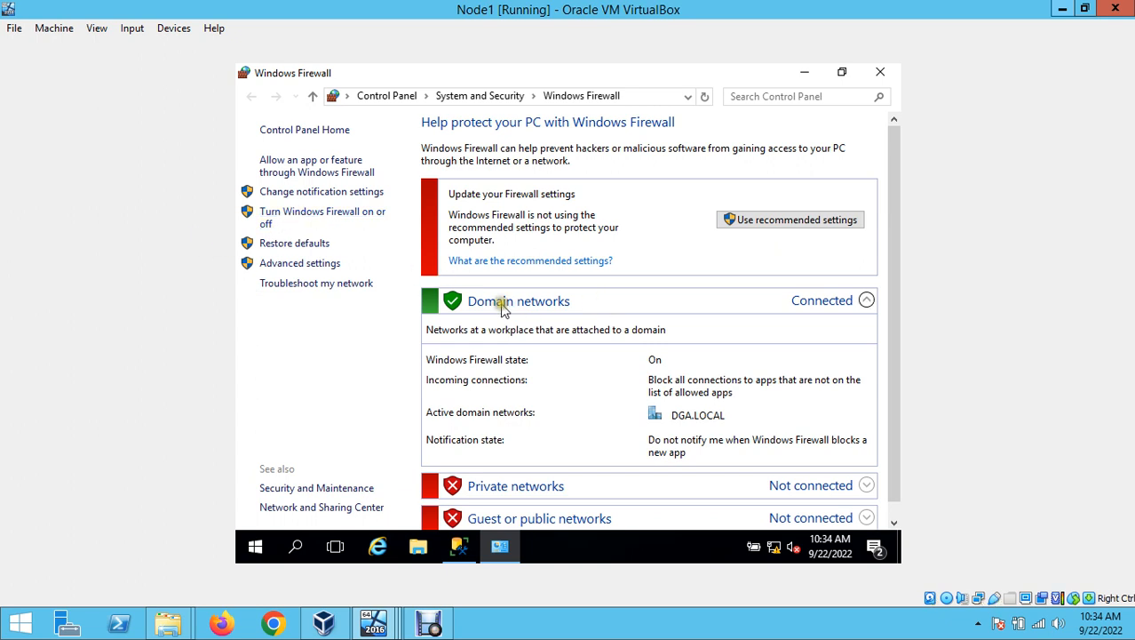
- Turn off Windows Firewall for domain networks on Node1 and save the settings
left_click(307, 215)
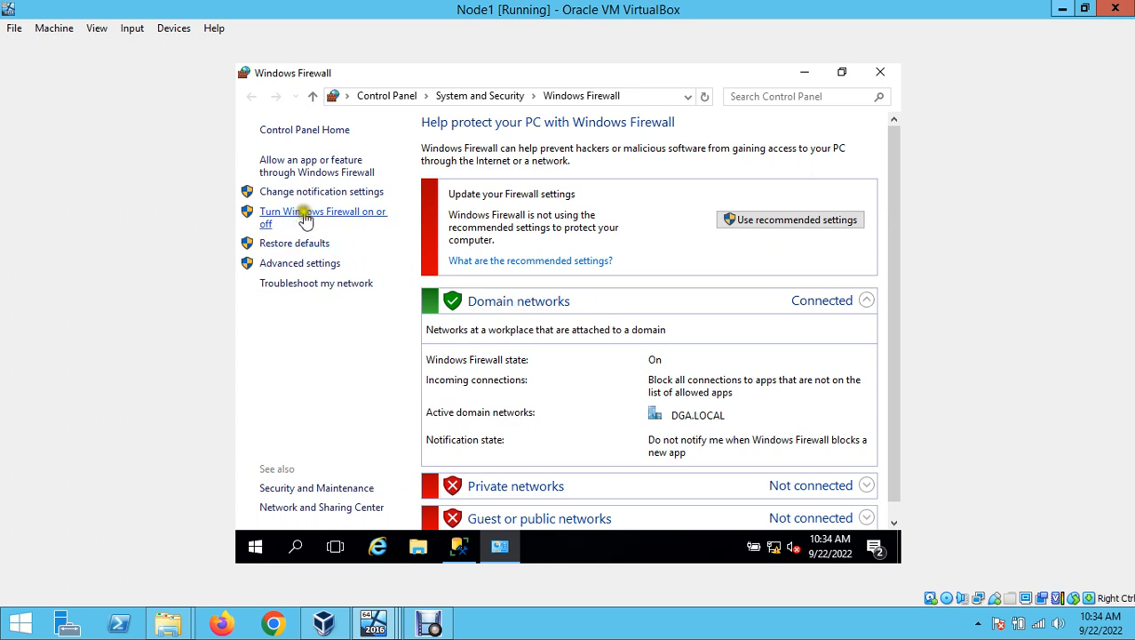
left_click(314, 220)
left_click(313, 218)
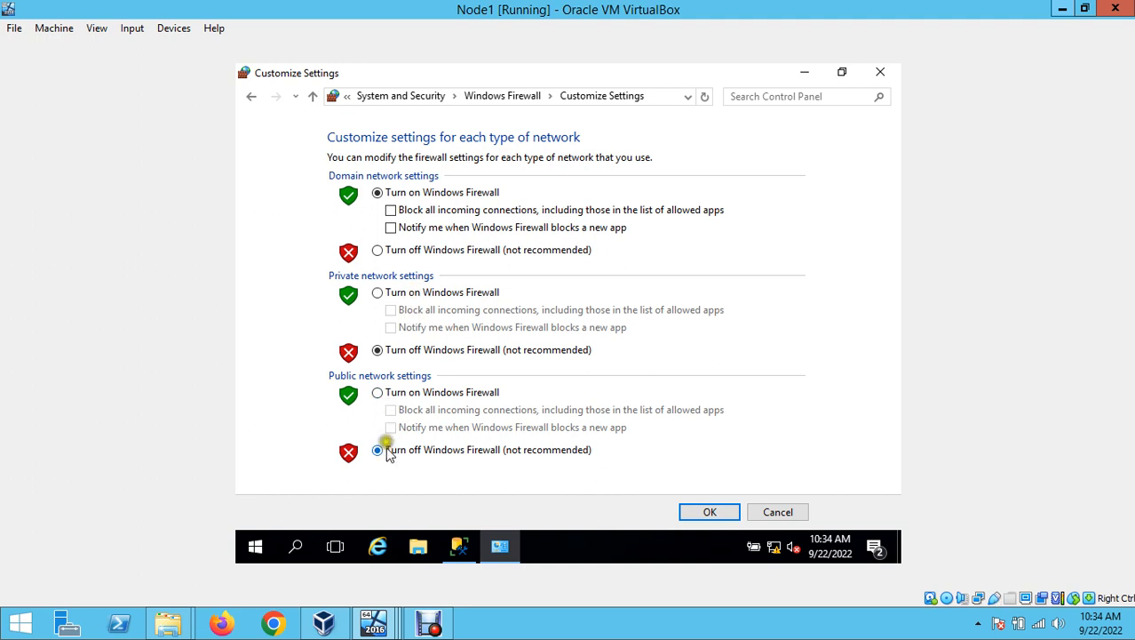
left_click(398, 251)
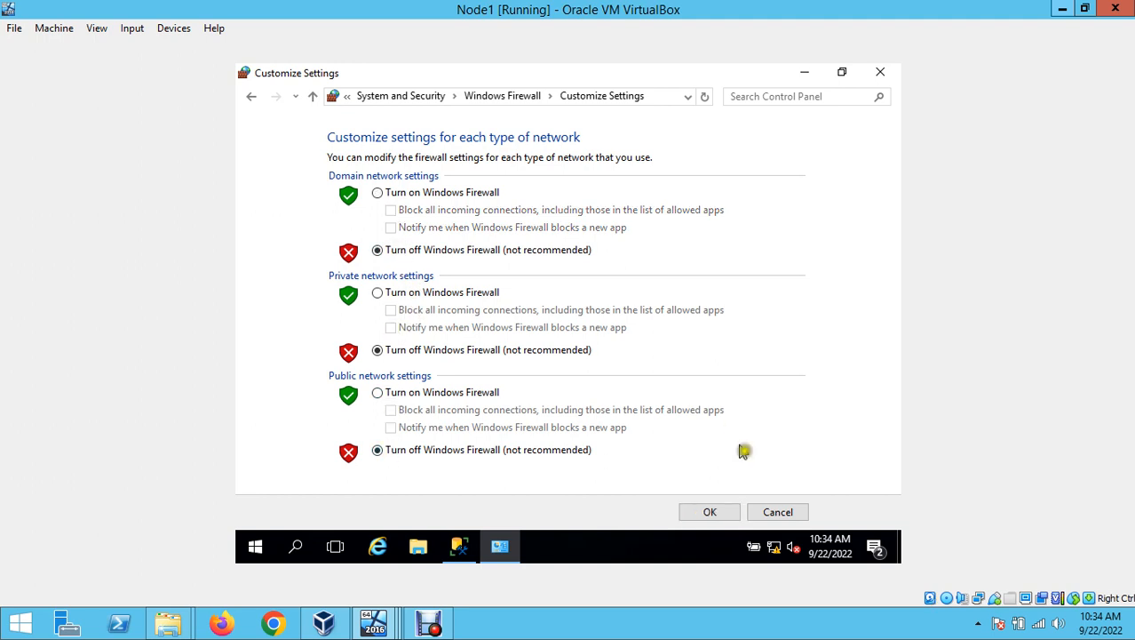
left_click(708, 513)
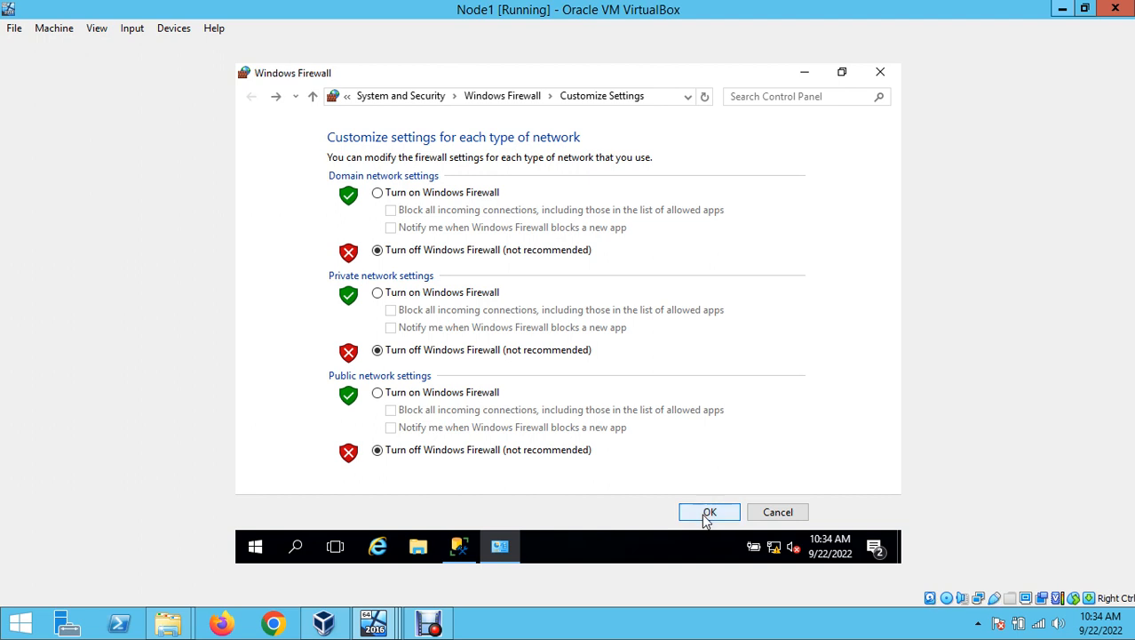
left_click(892, 73)
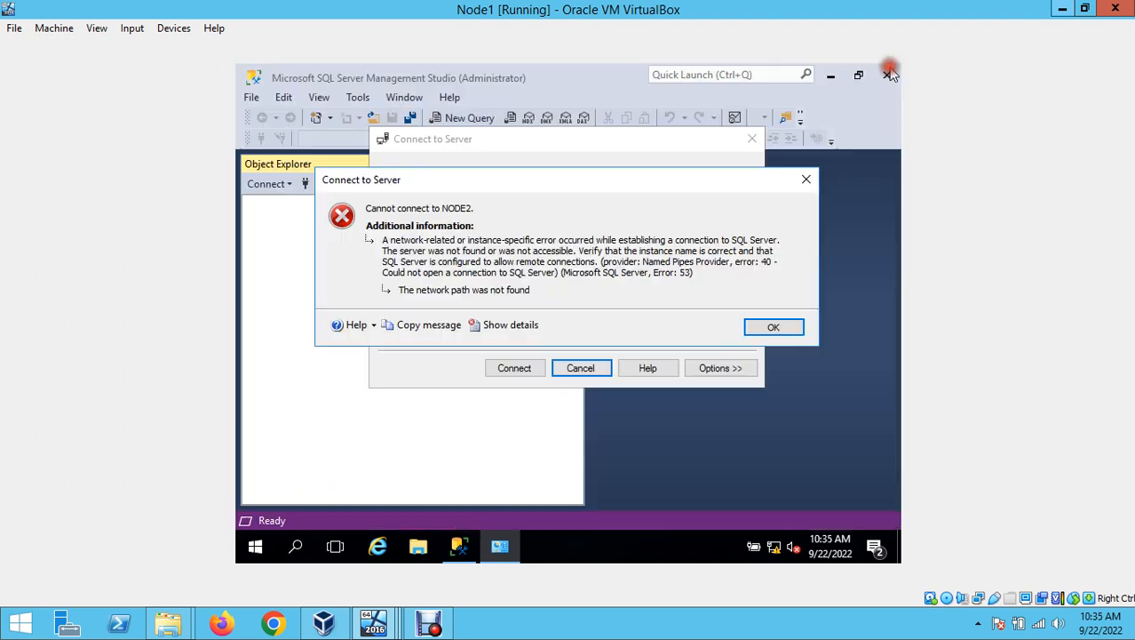
- Close Node1's 'network path not found' error and bring up Node2's desktop
left_click(775, 326)
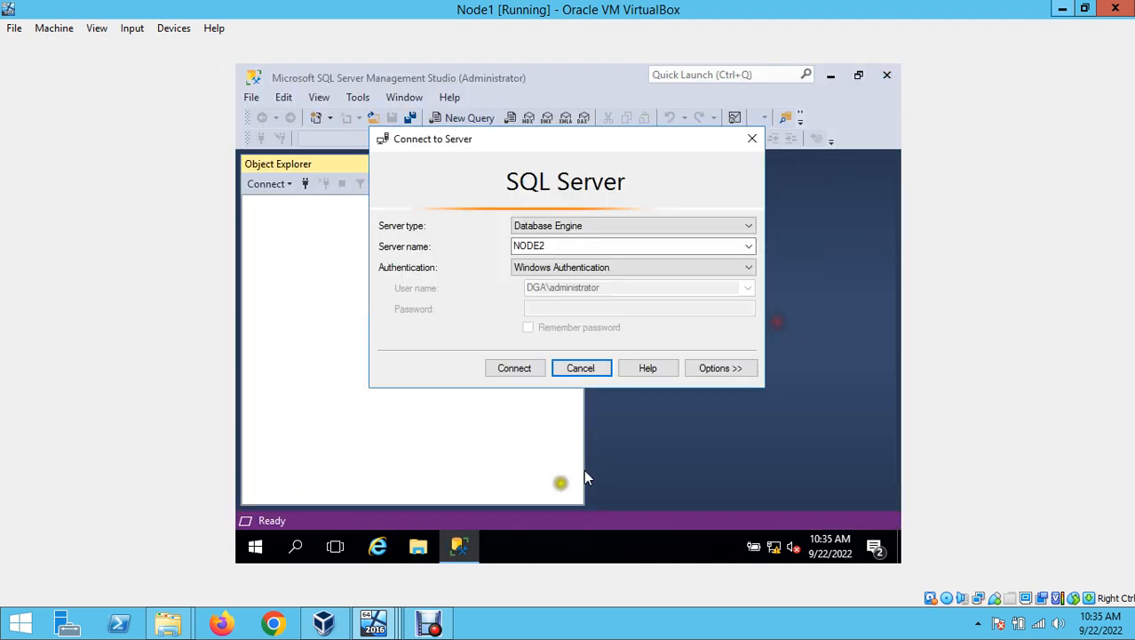
left_click(380, 625)
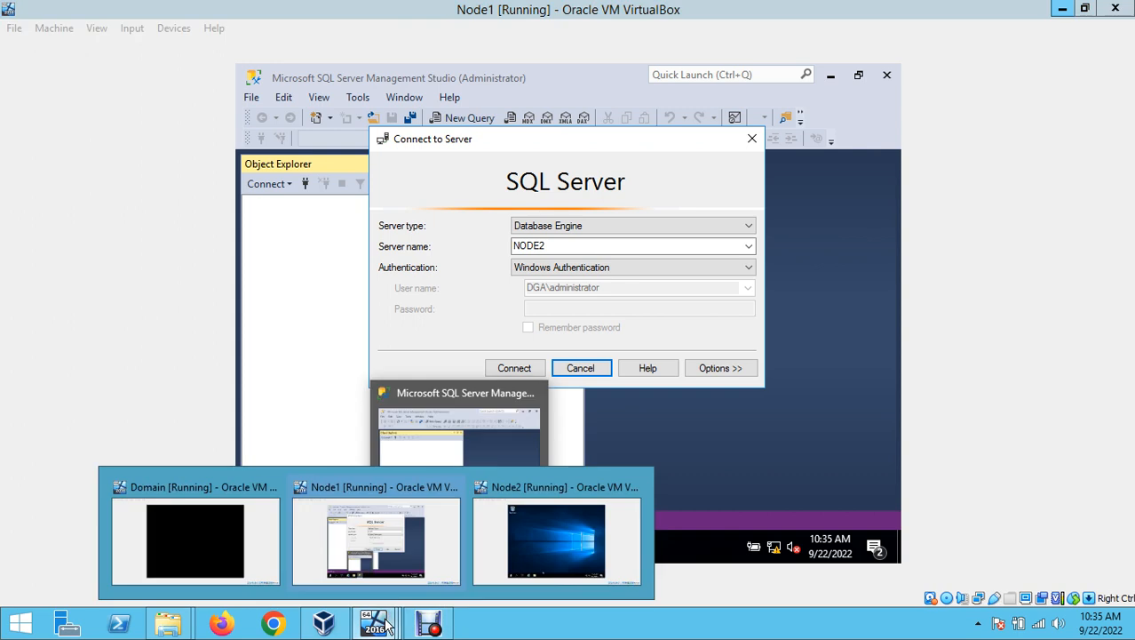
left_click(558, 528)
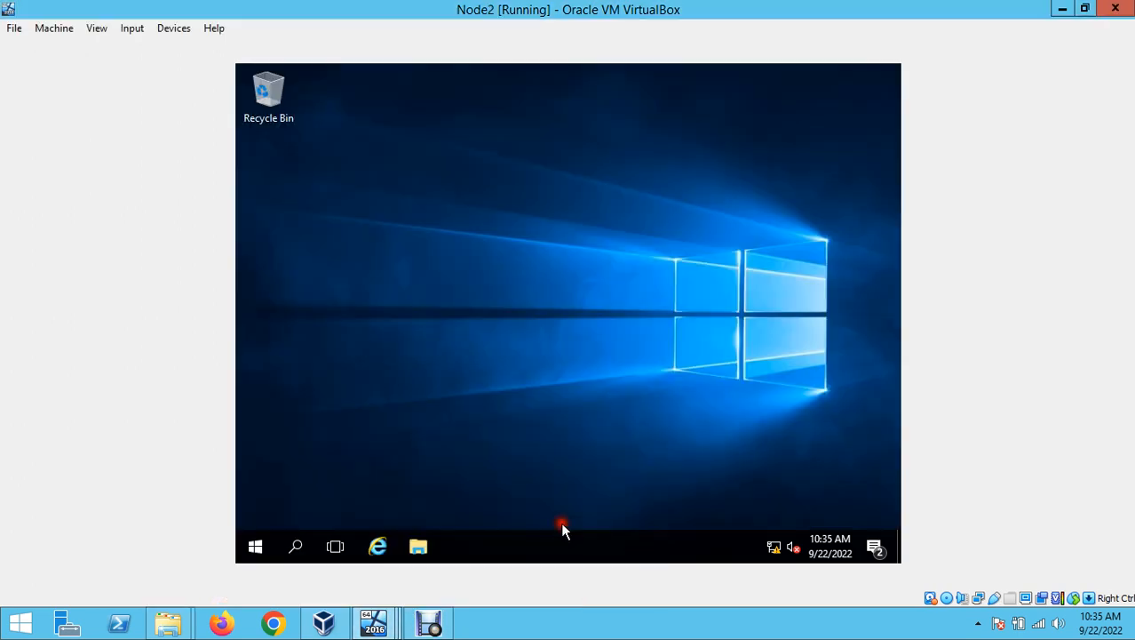
left_click(260, 546)
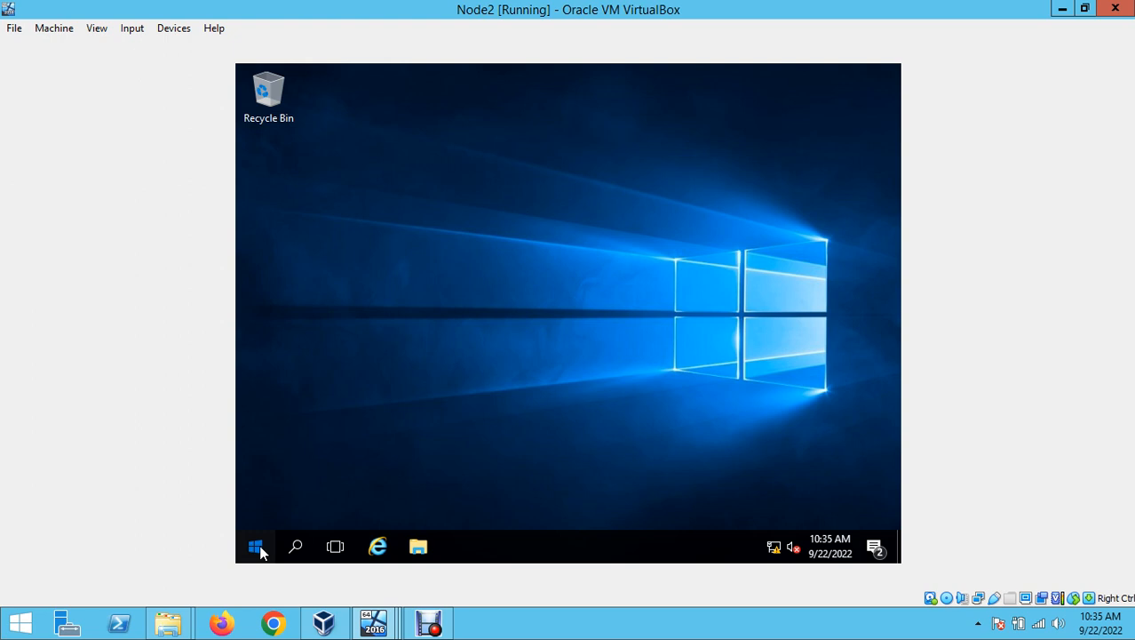
left_click(260, 551)
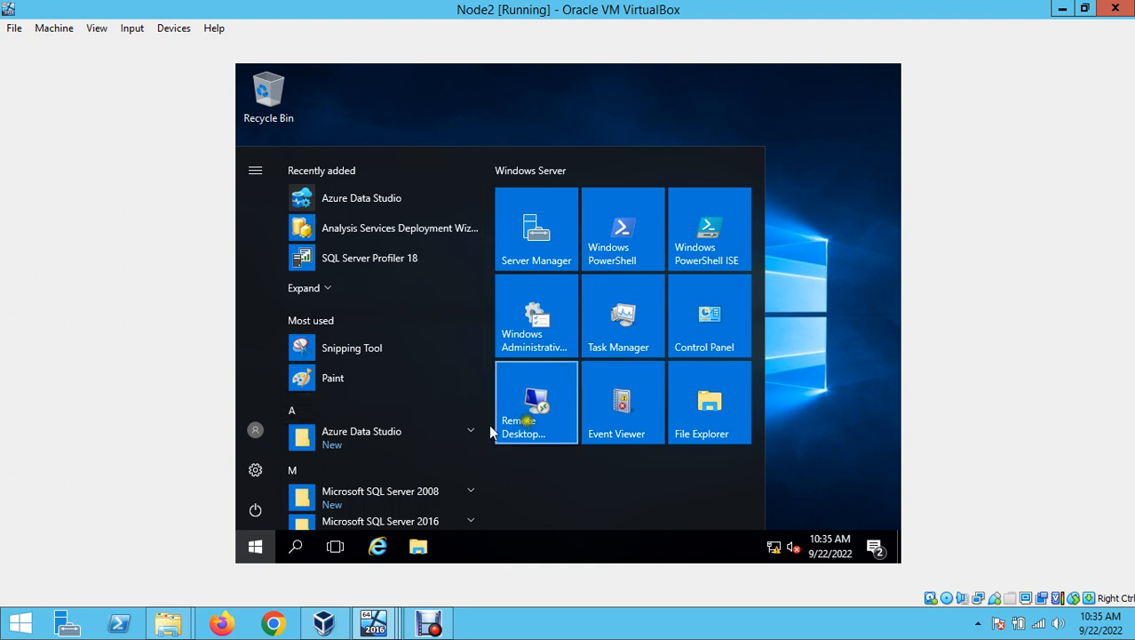
left_click(810, 407)
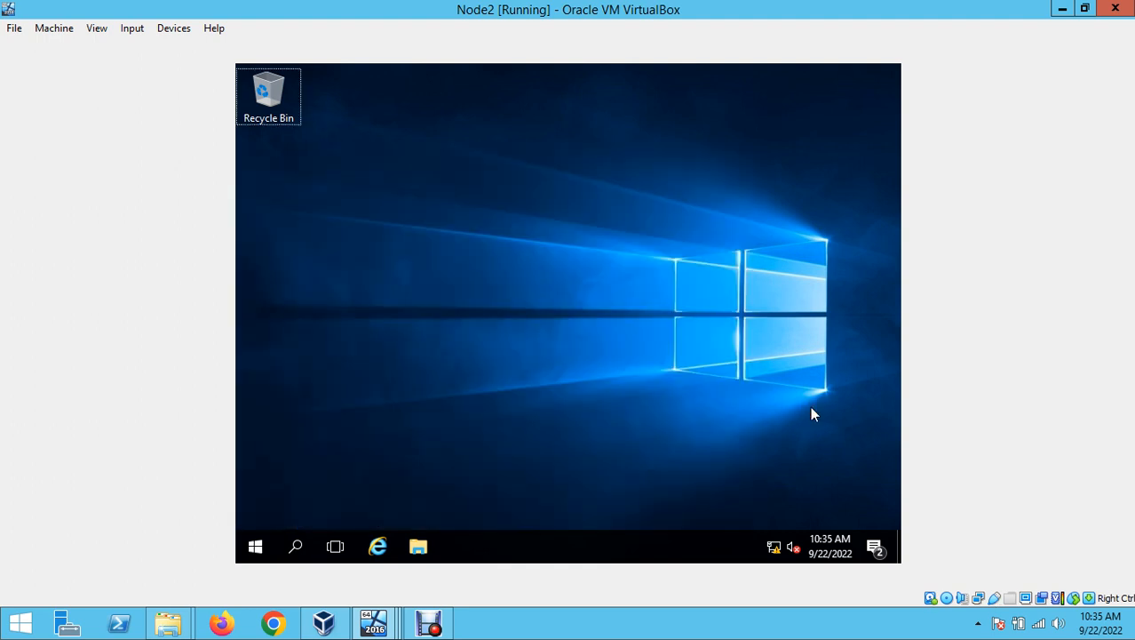
- On Node2, run firewall.cpl, turn off the domain-network firewall, and close the window
key("super+r")
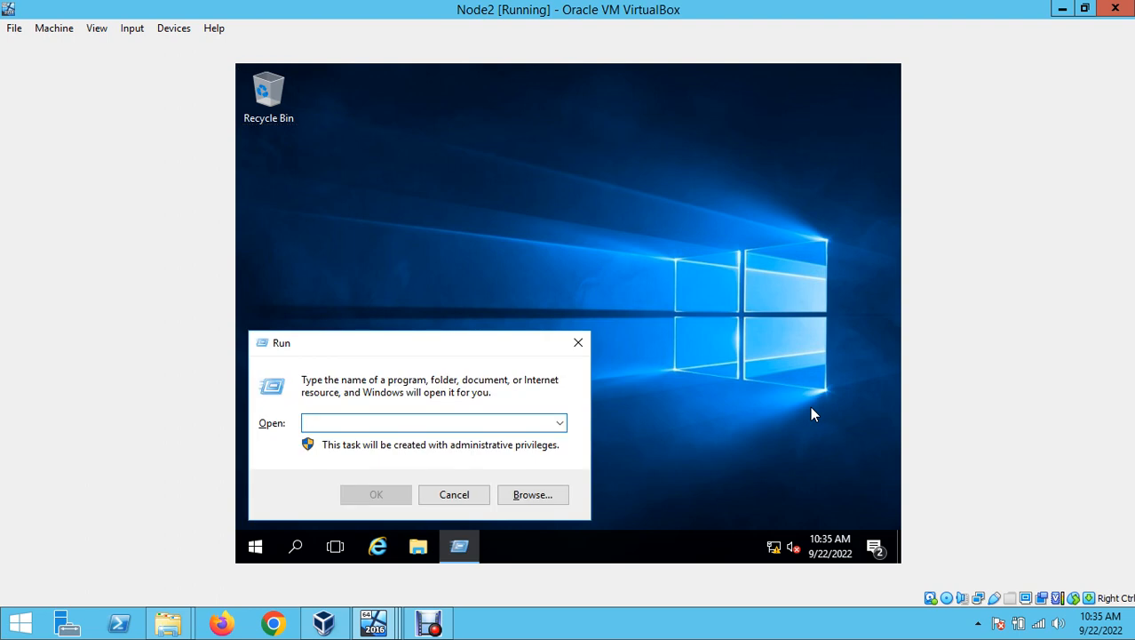
type("firewall.cpl")
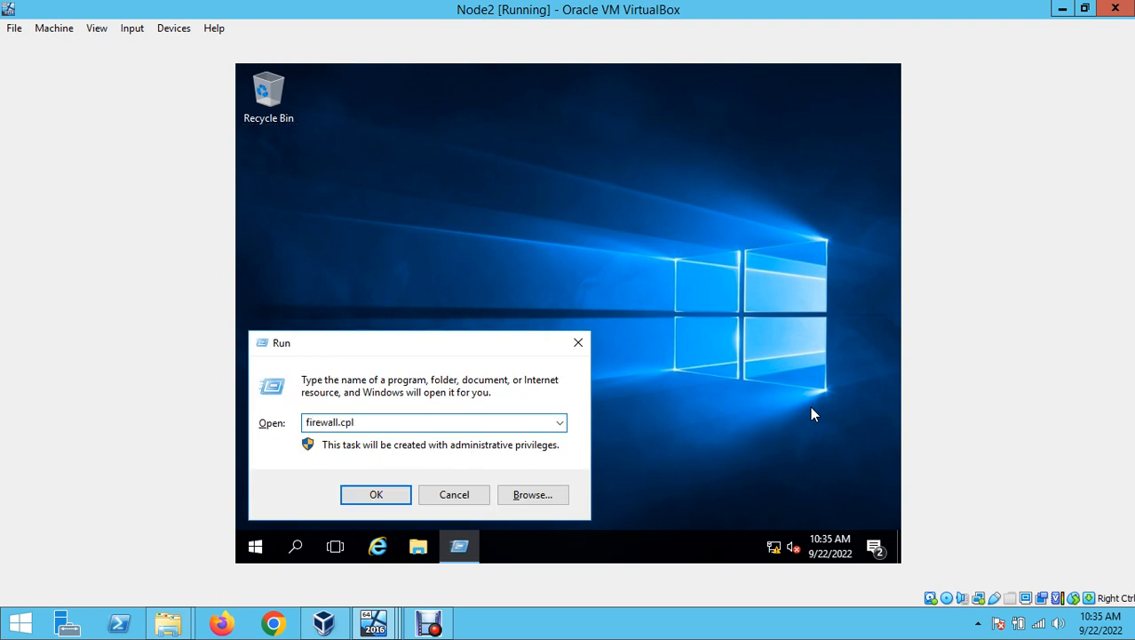
key("Return")
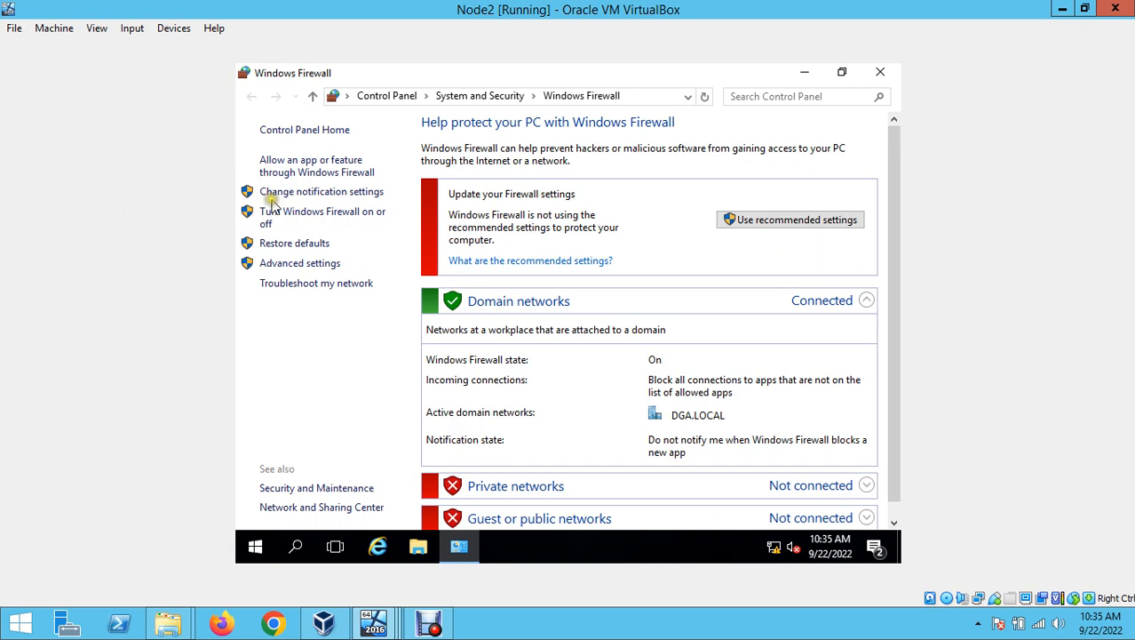
left_click(296, 218)
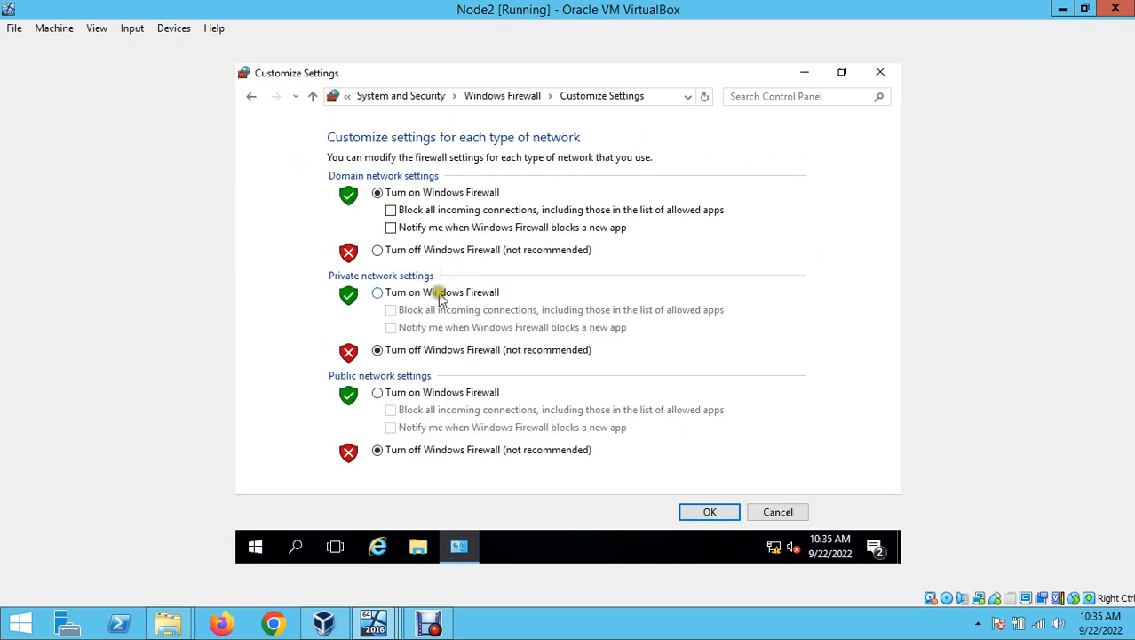
left_click(438, 251)
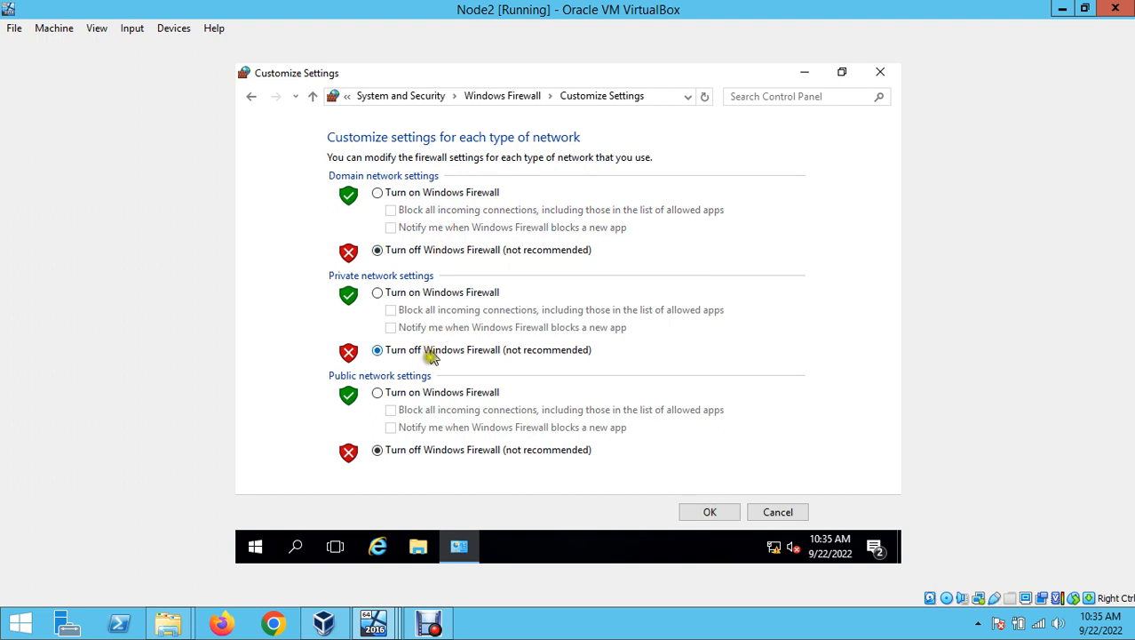
left_click(711, 513)
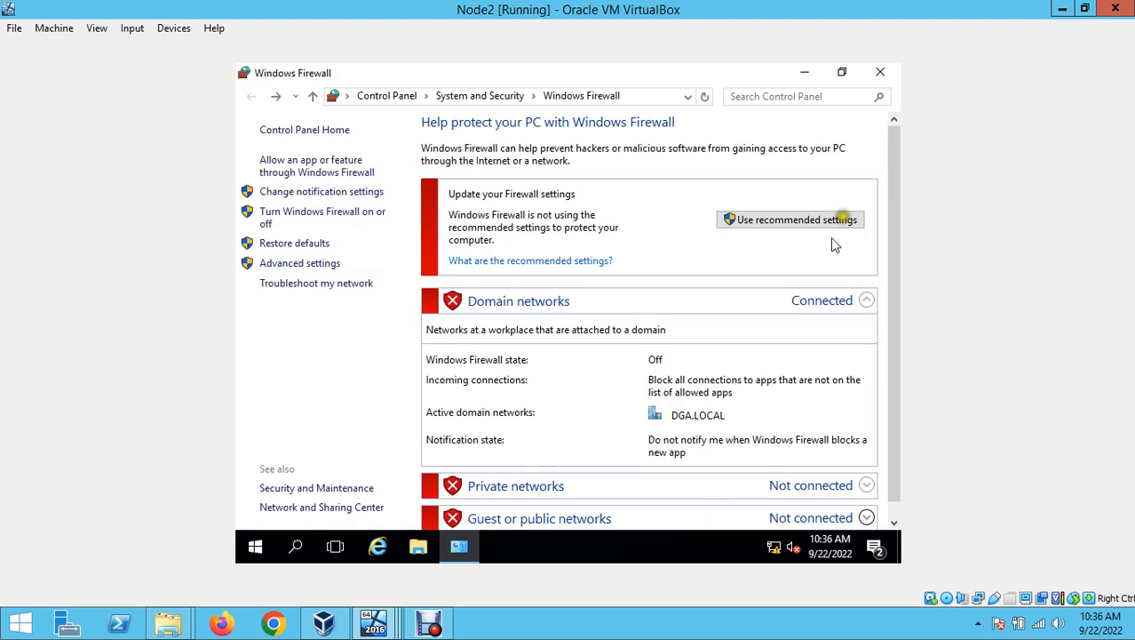
left_click(882, 74)
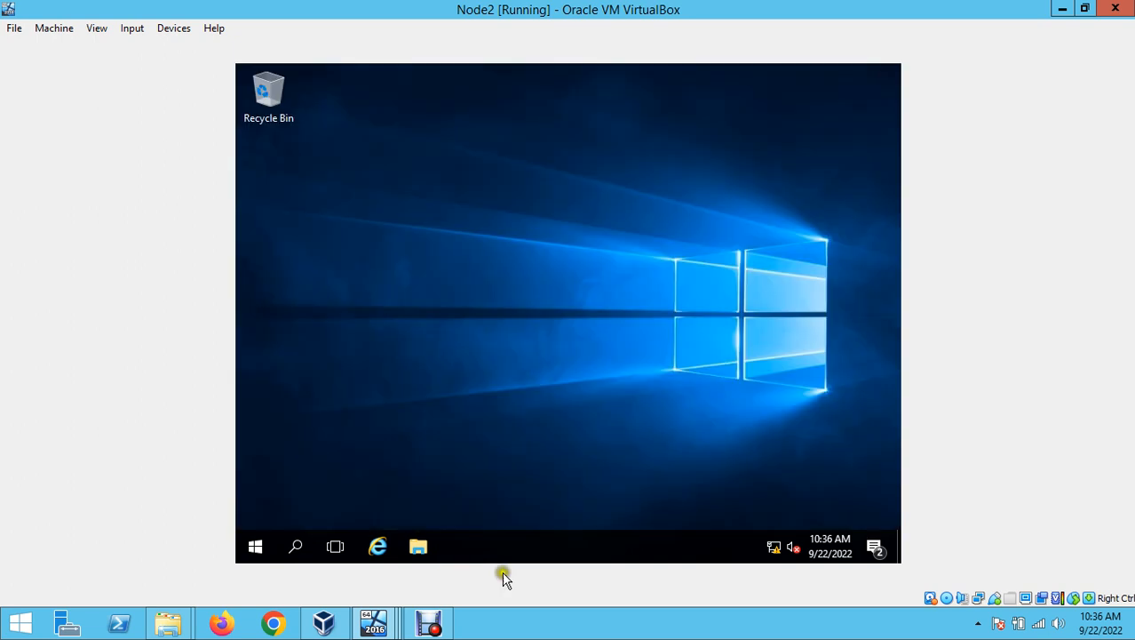
- Return to Node1 and connect Management Studio to the NODE2 server
mouse_move(376, 608)
left_click(375, 537)
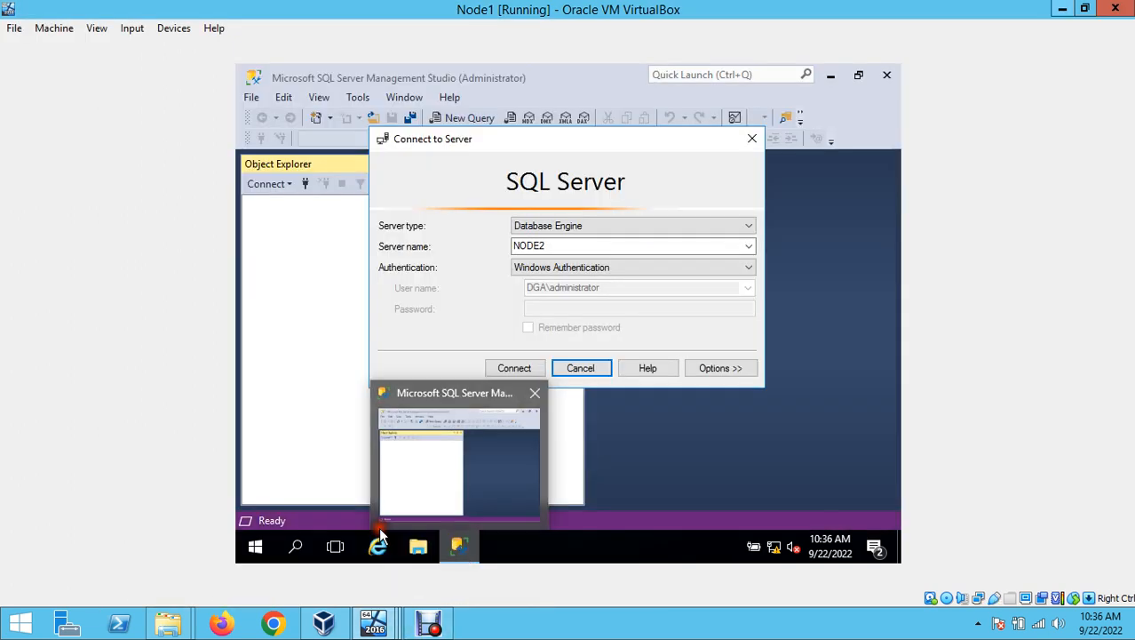
left_click(548, 249)
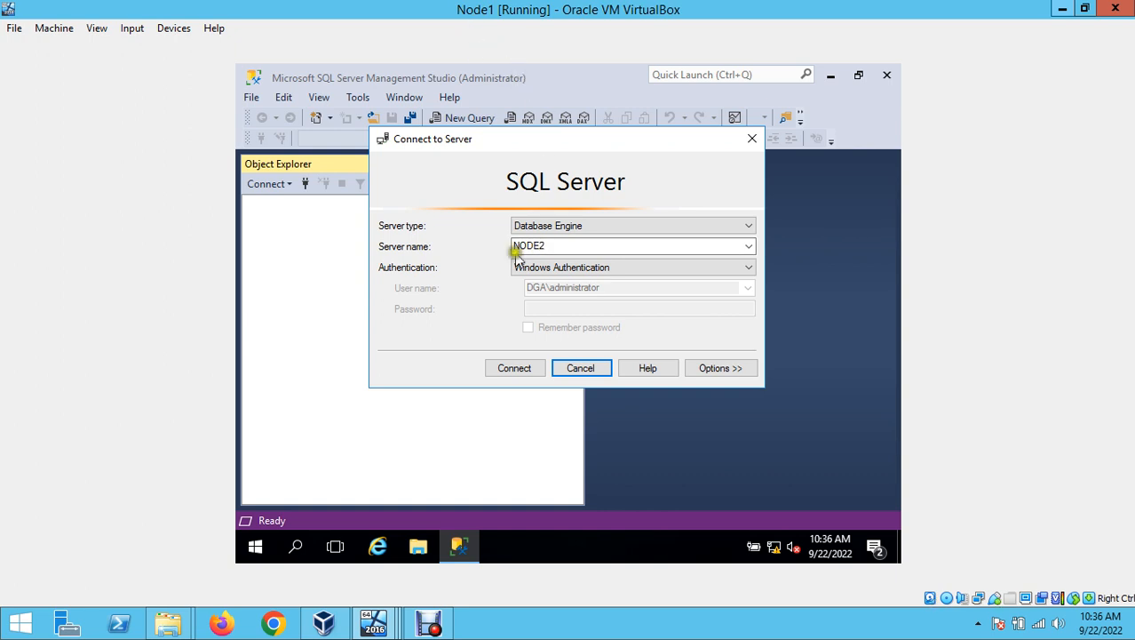
left_click(526, 370)
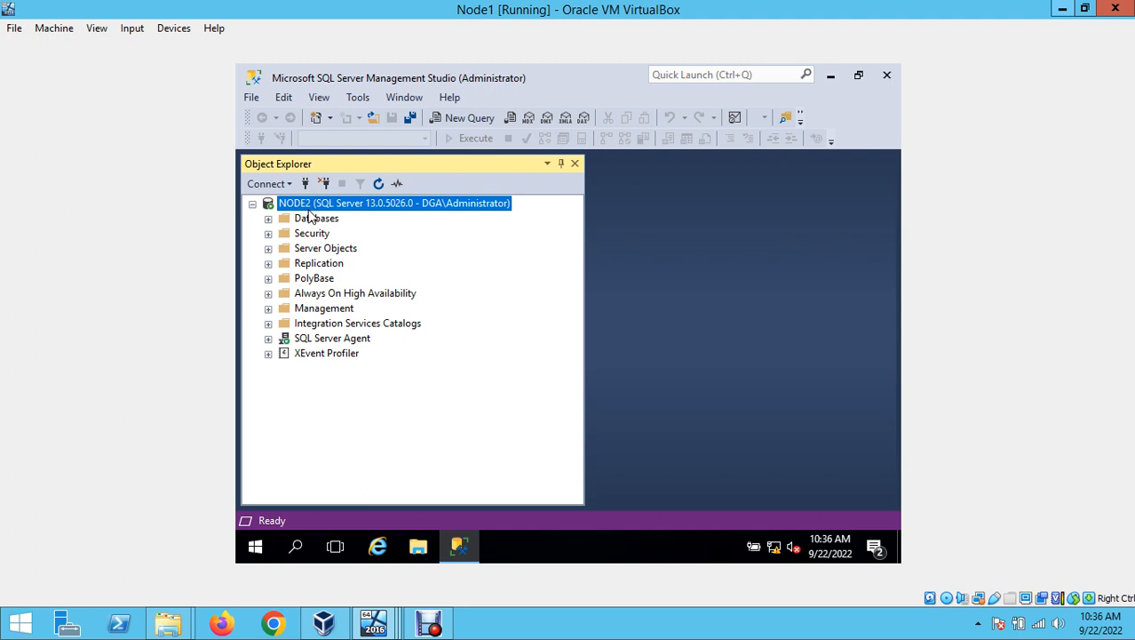
- Expand NODE2's Databases and System Databases folders, then minimize SSMS
left_click(266, 222)
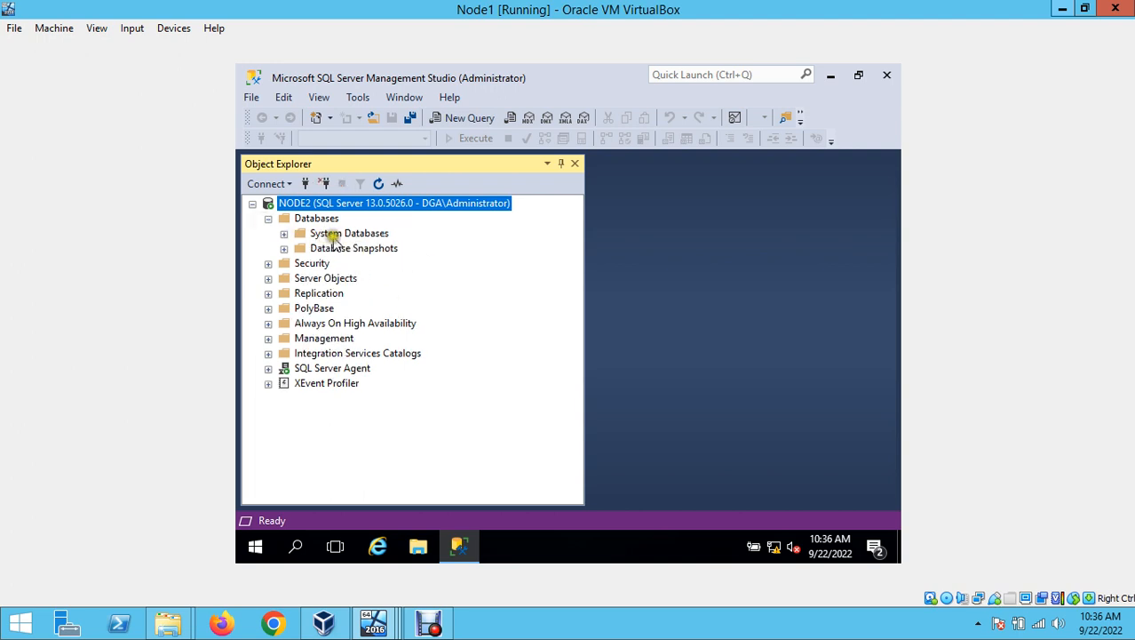
left_click(283, 234)
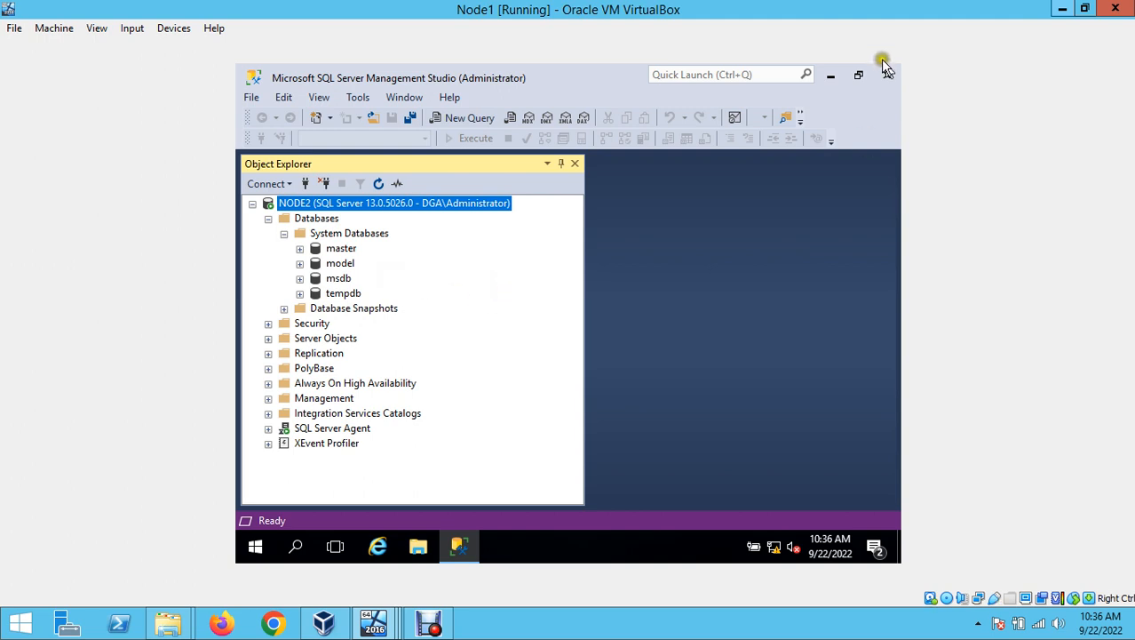
left_click(828, 78)
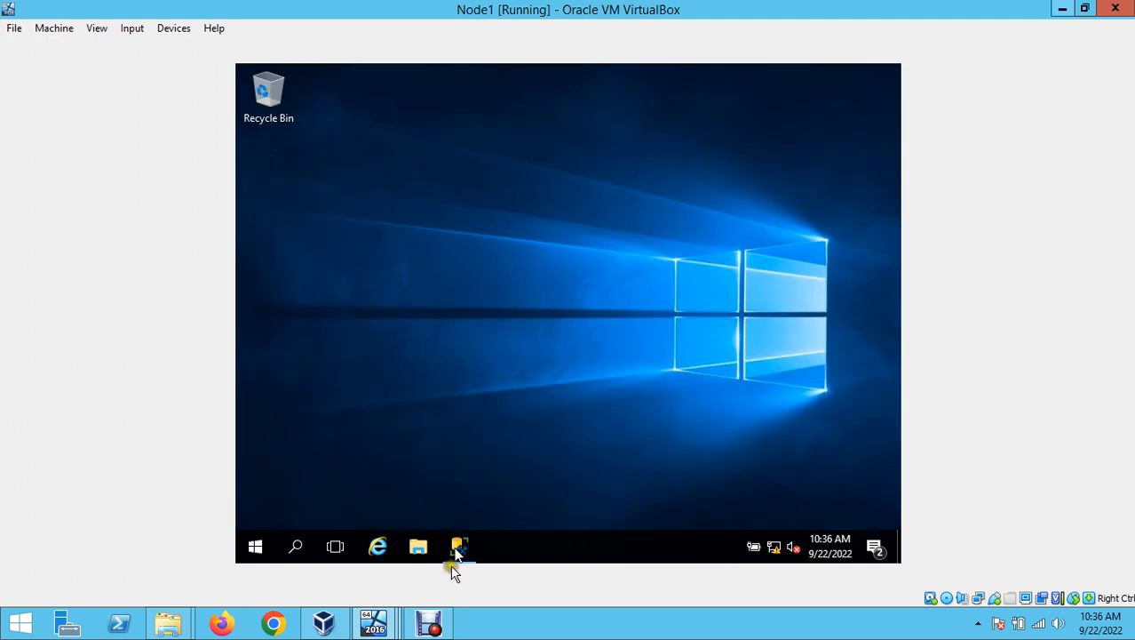